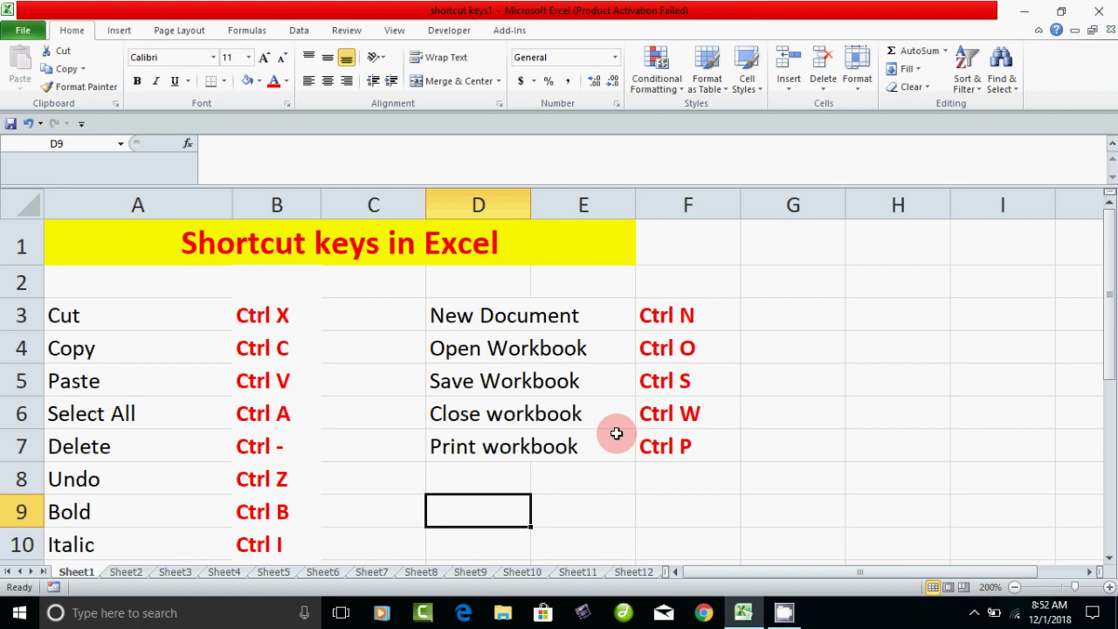
- Step through the editing shortcut entries from Cut in A3 down to Redo last action in A12
left_click(54, 318)
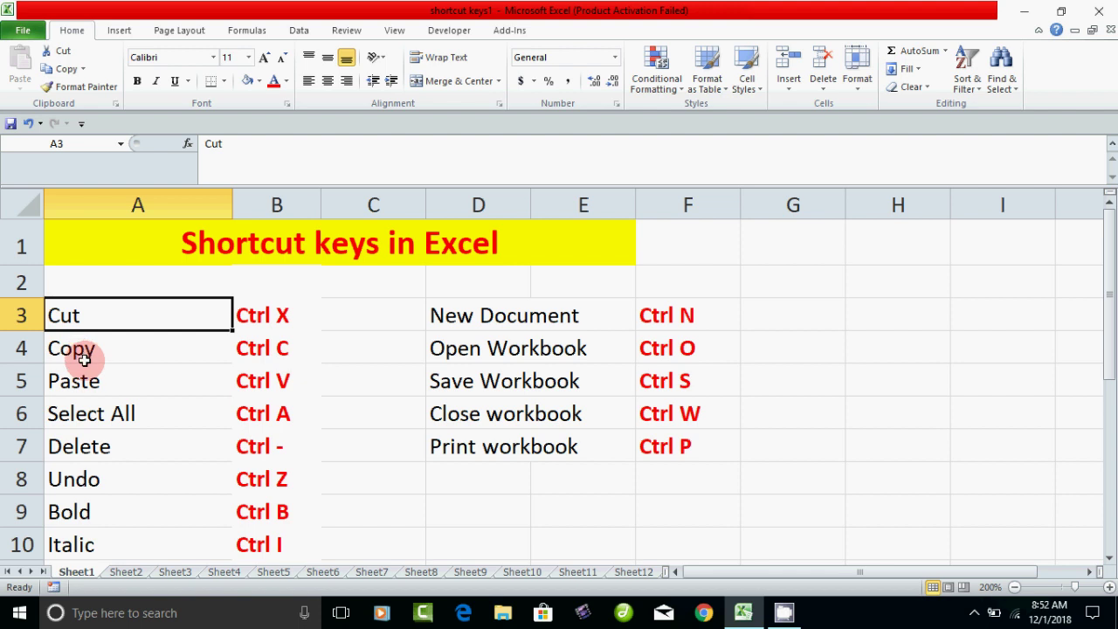
left_click(82, 353)
left_click(86, 387)
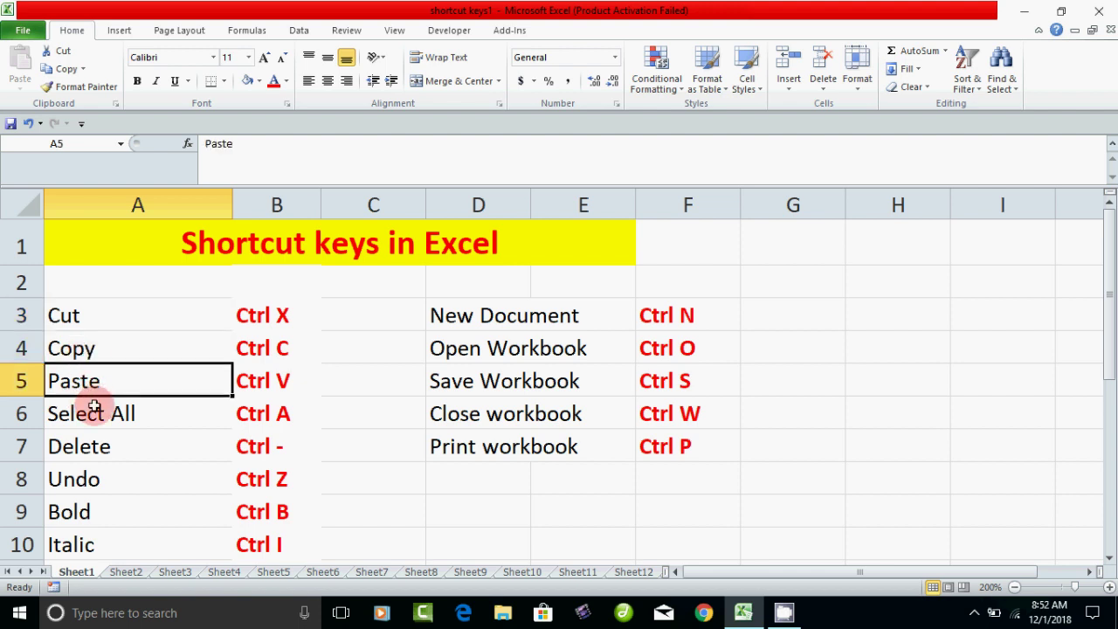
left_click(94, 412)
left_click(90, 448)
left_click(91, 471)
left_click(98, 515)
left_click(106, 540)
scroll(108, 542, "down", 1)
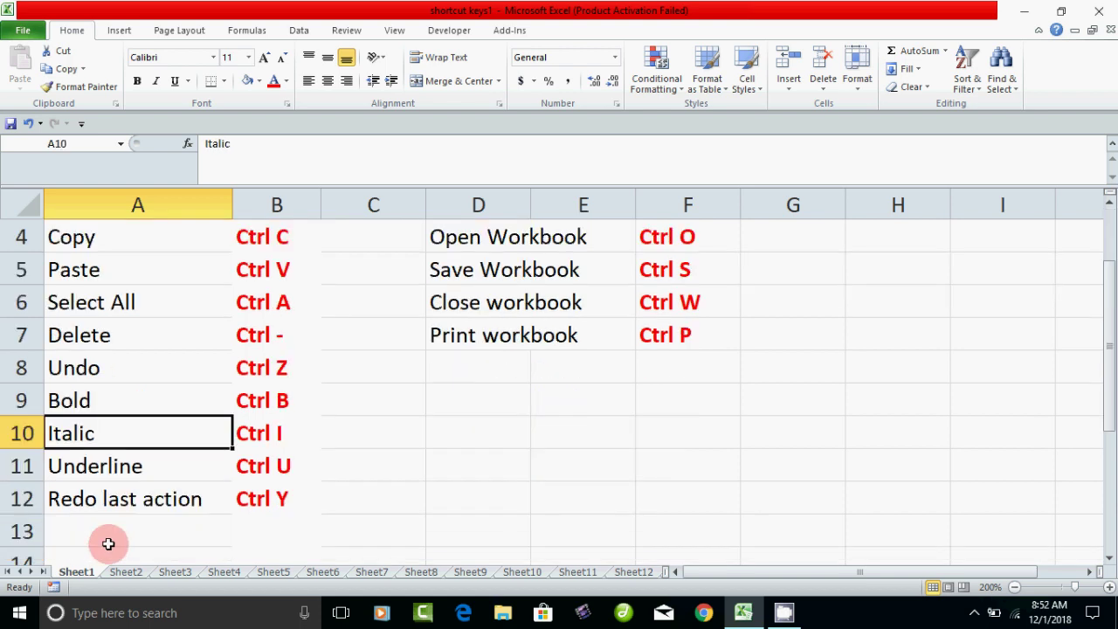
left_click(120, 466)
left_click(149, 509)
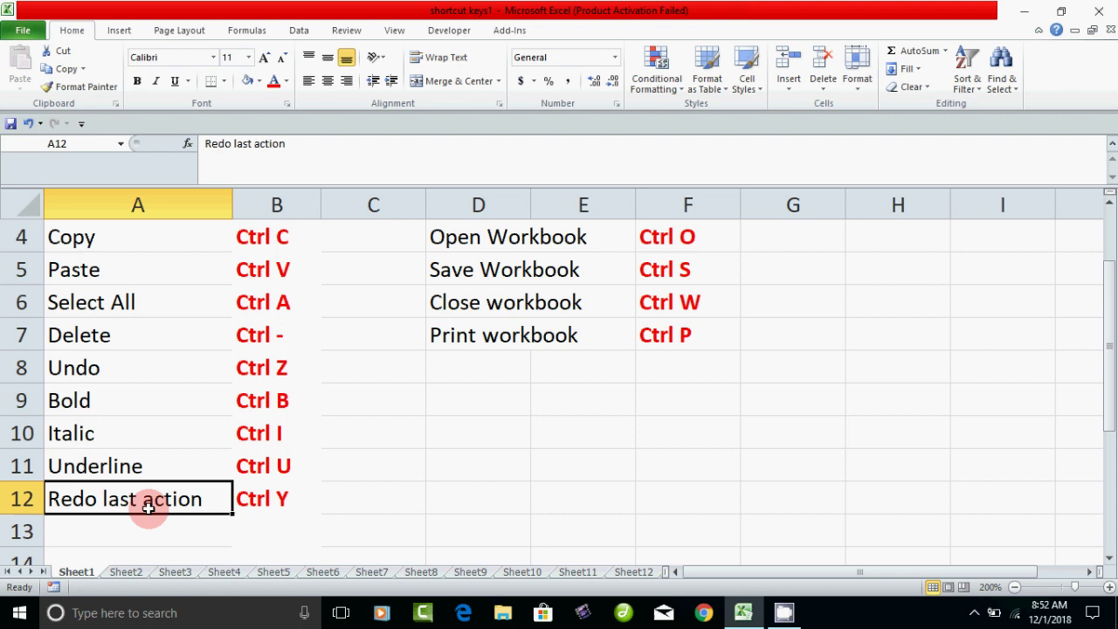
scroll(431, 463, "up", 1)
- Step through the workbook shortcuts in D3–D7, from New Document to Print workbook
left_click(519, 317)
left_click(501, 351)
left_click(503, 384)
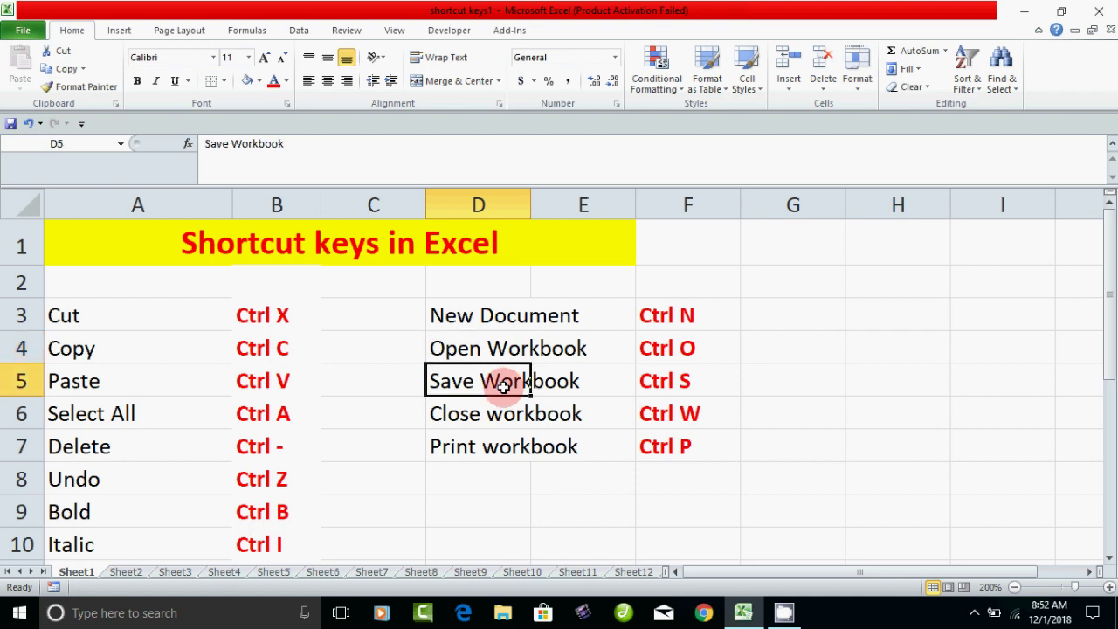
left_click(498, 413)
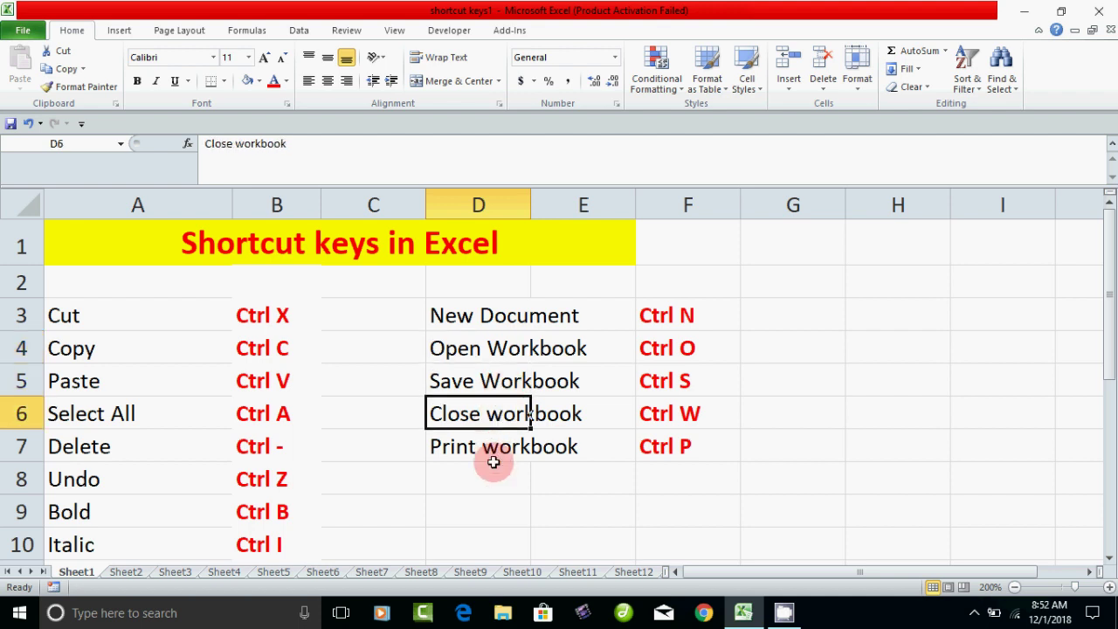
left_click(498, 458)
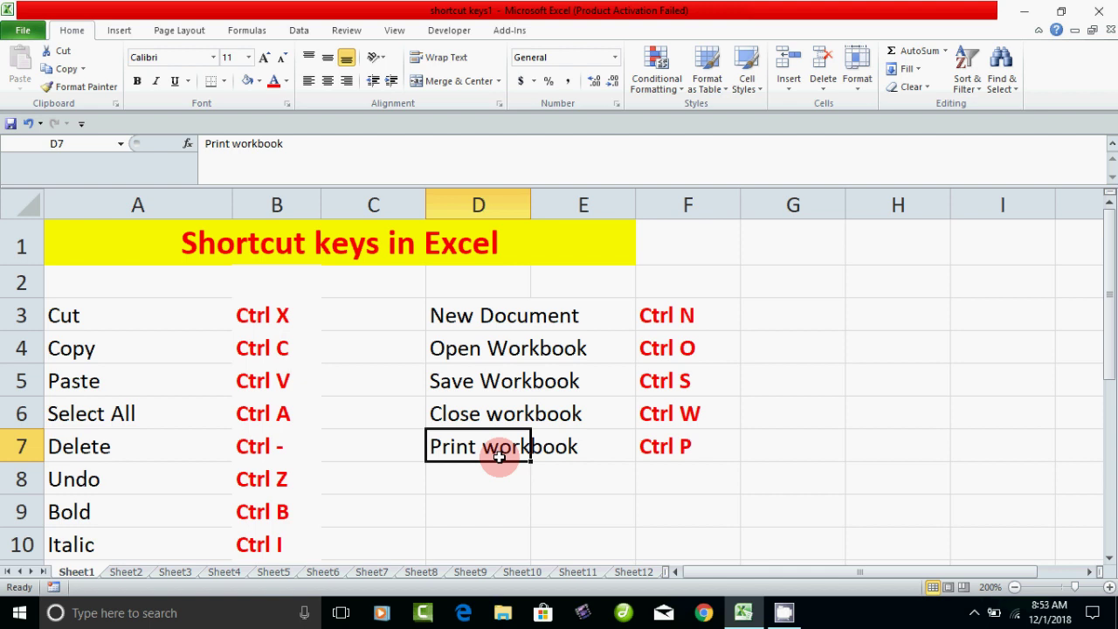
- Alternate between the Ctrl X entry in B3 and the Ctrl V entry in B5
left_click(91, 315)
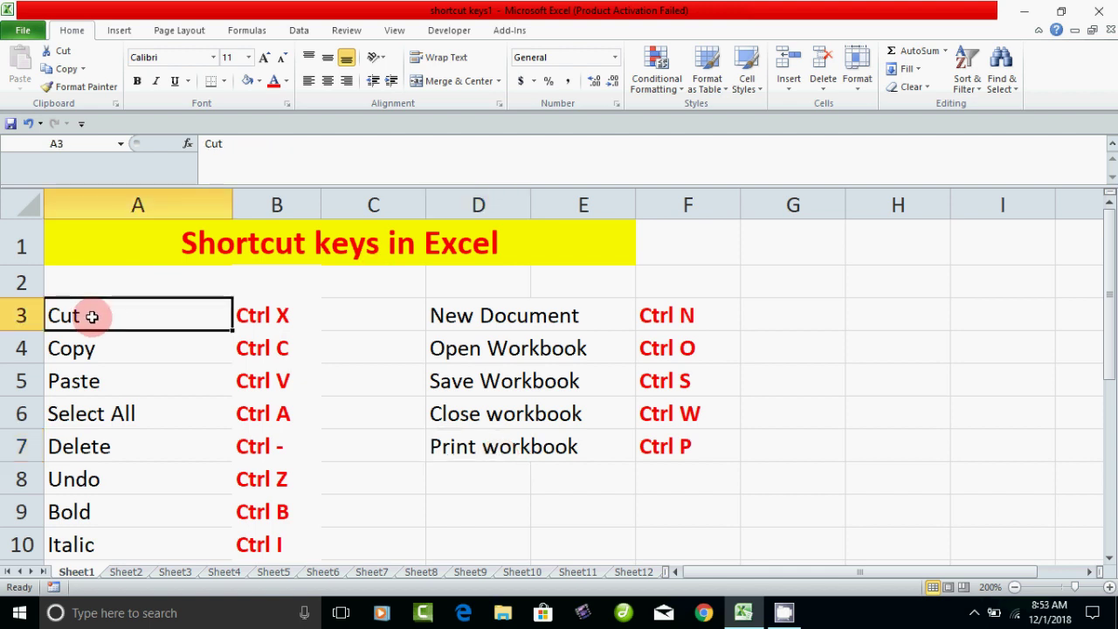
left_click(260, 325)
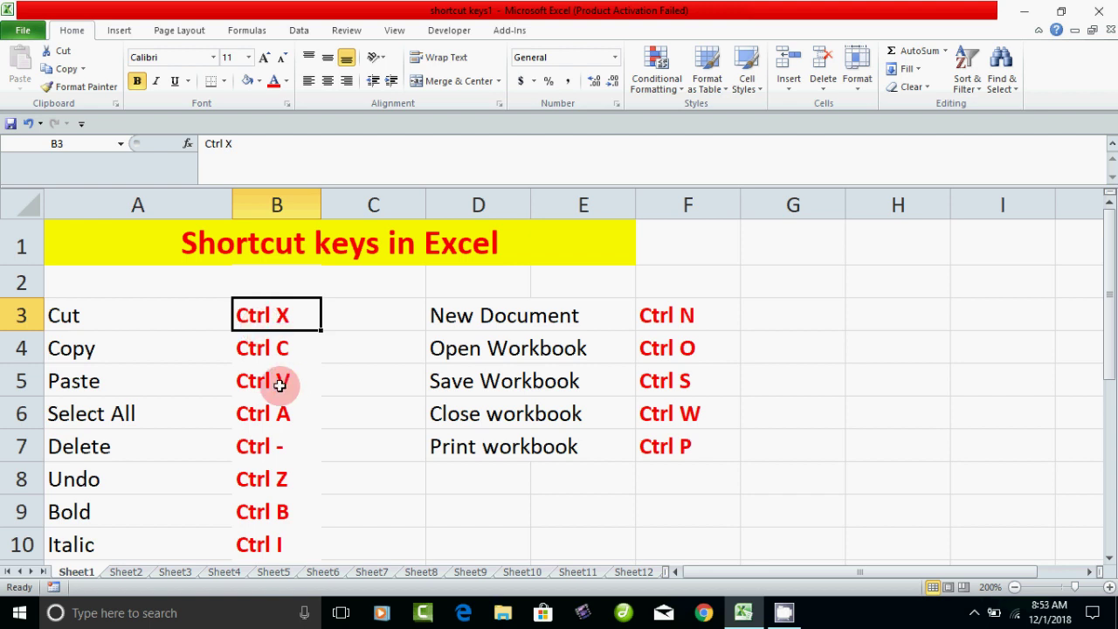
left_click(262, 382)
left_click(253, 317)
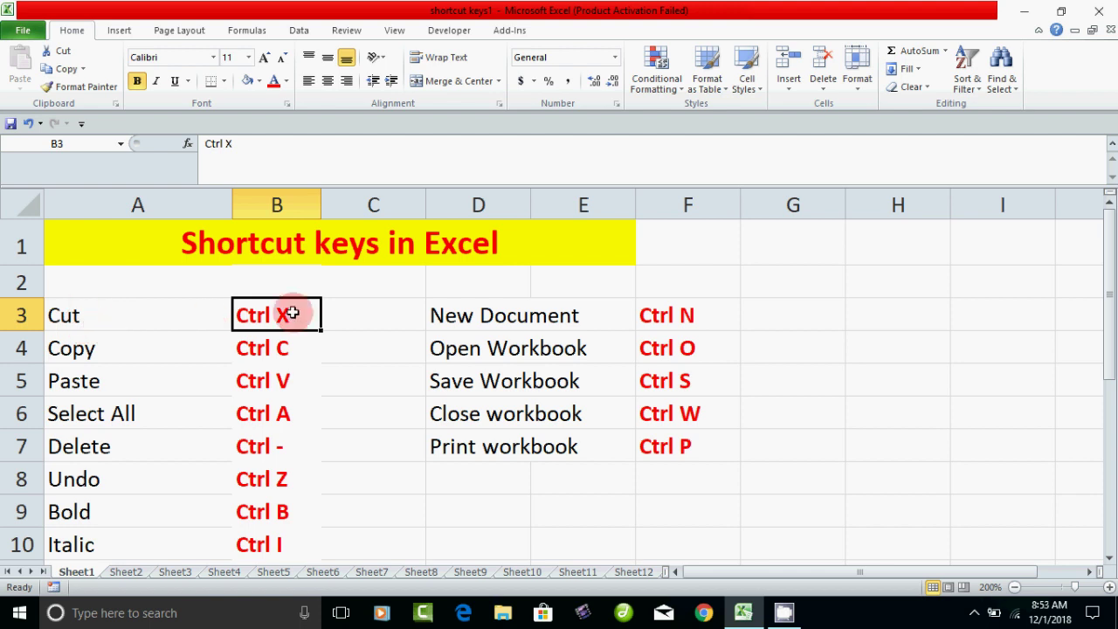
left_click(262, 385)
left_click(268, 381)
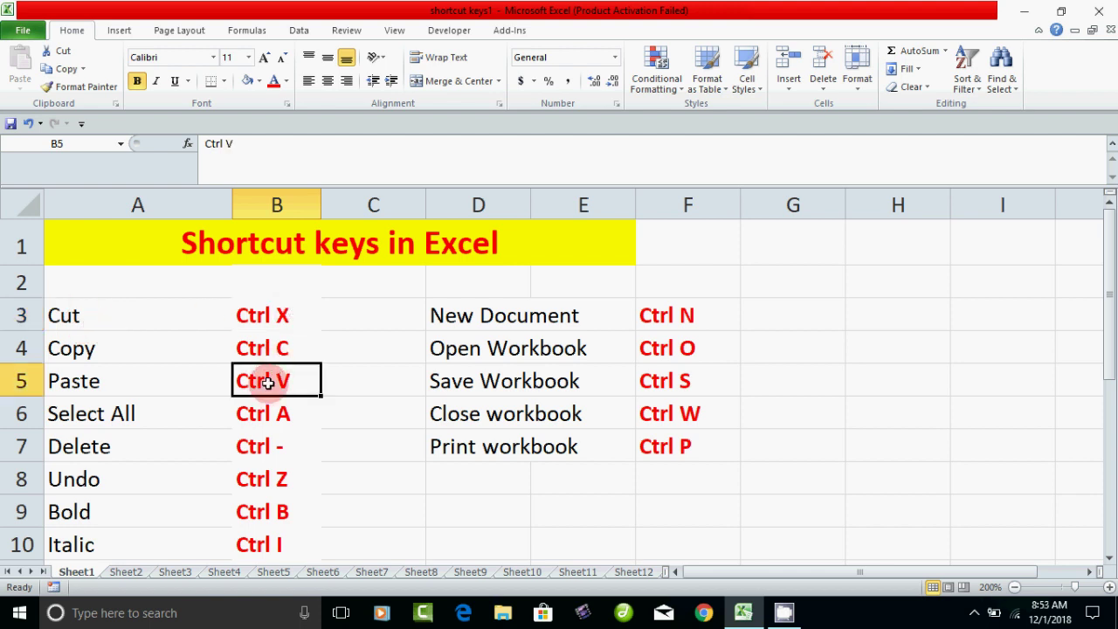
left_click(264, 321)
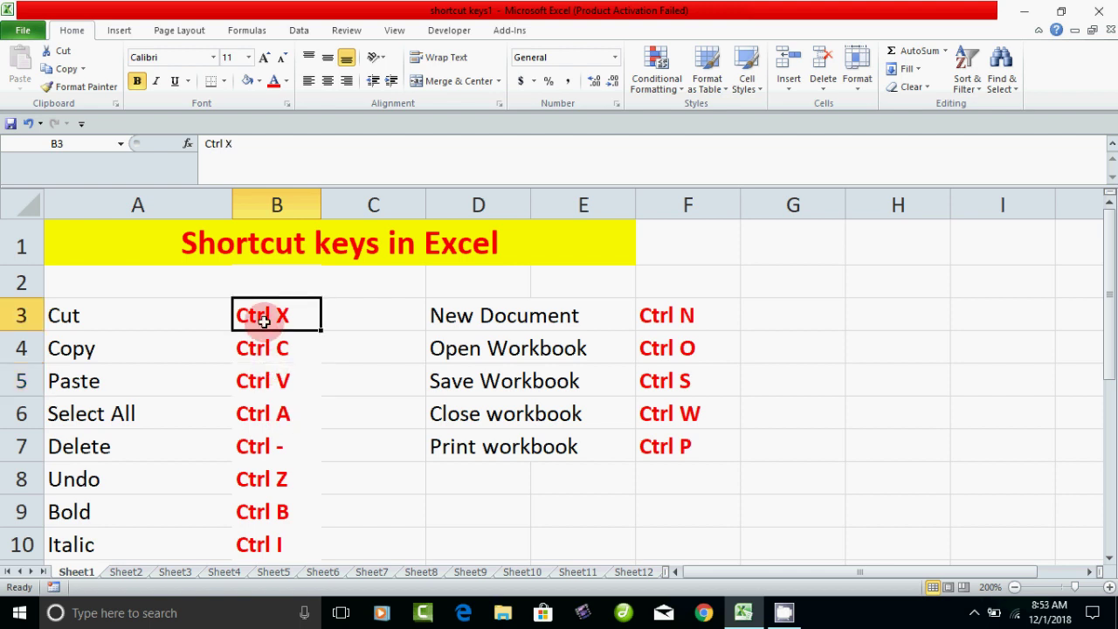
left_click(272, 384)
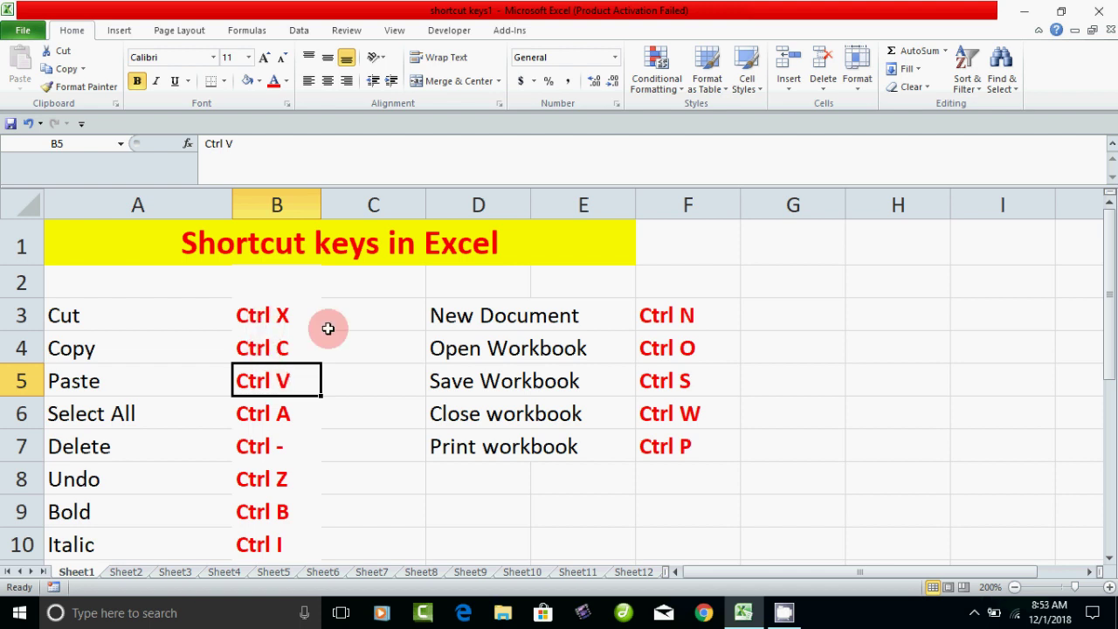
left_click(259, 318)
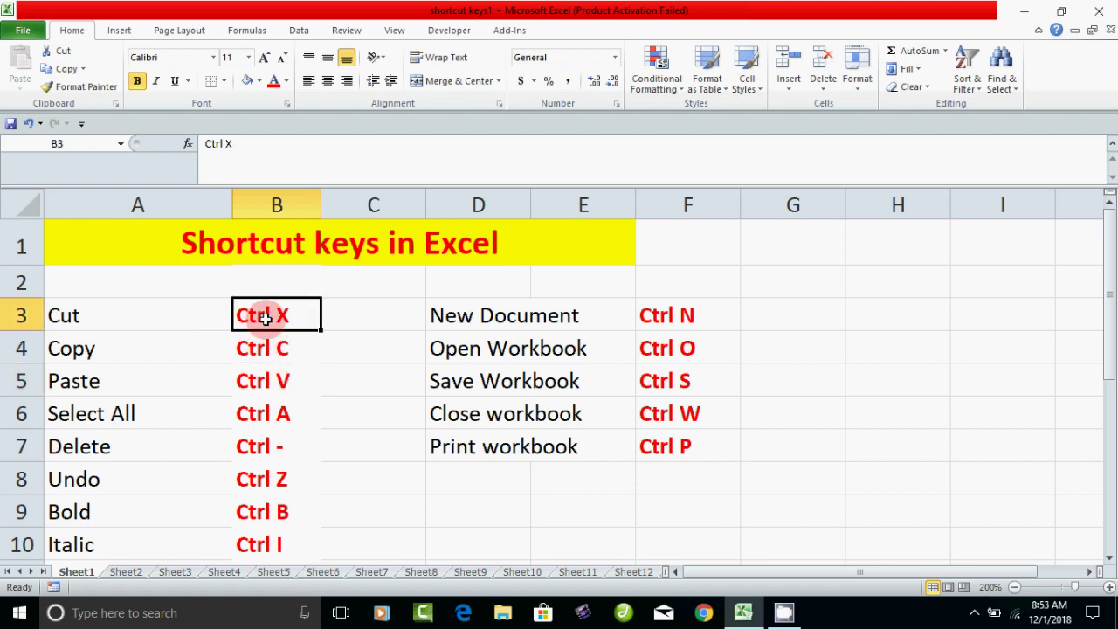
- Enter 'nice to learn' in cell G1
left_click(839, 283)
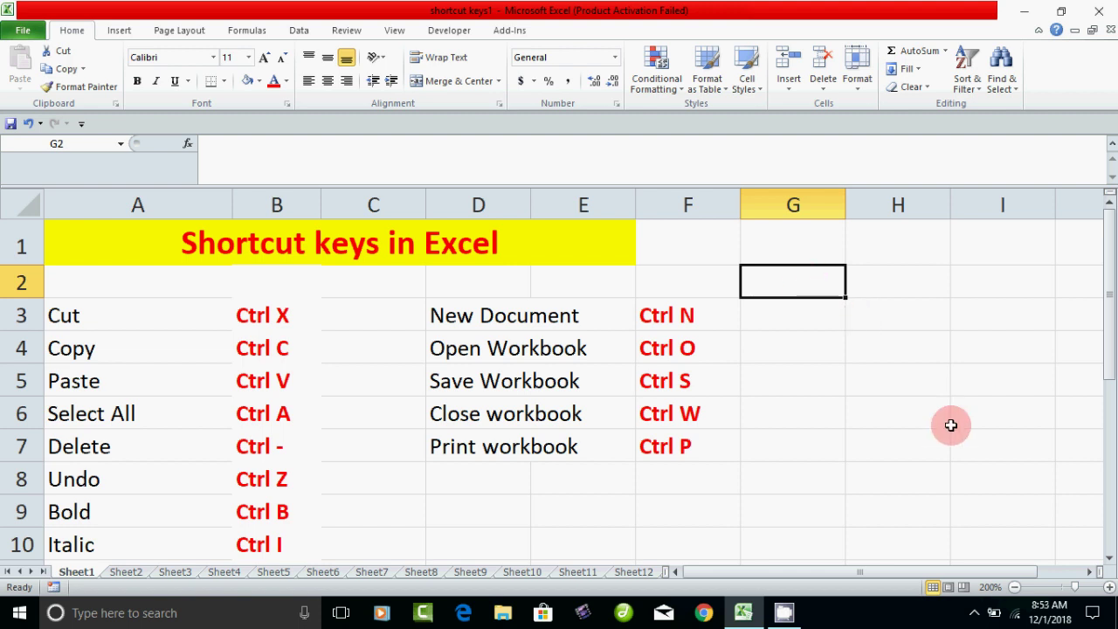
left_click(920, 439)
left_click(808, 253)
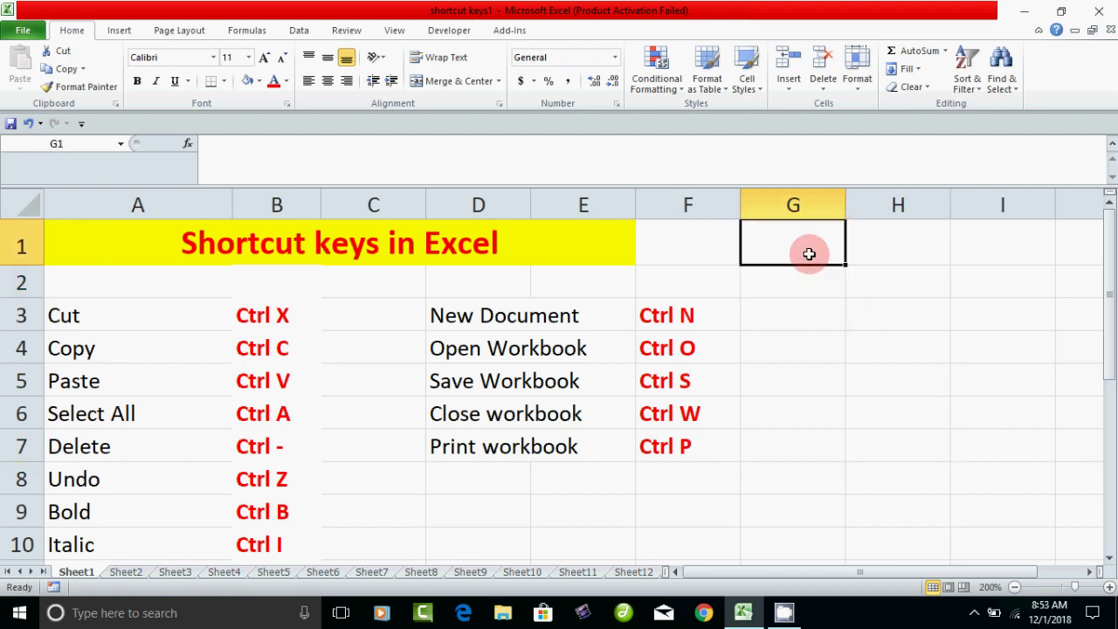
type("nice t")
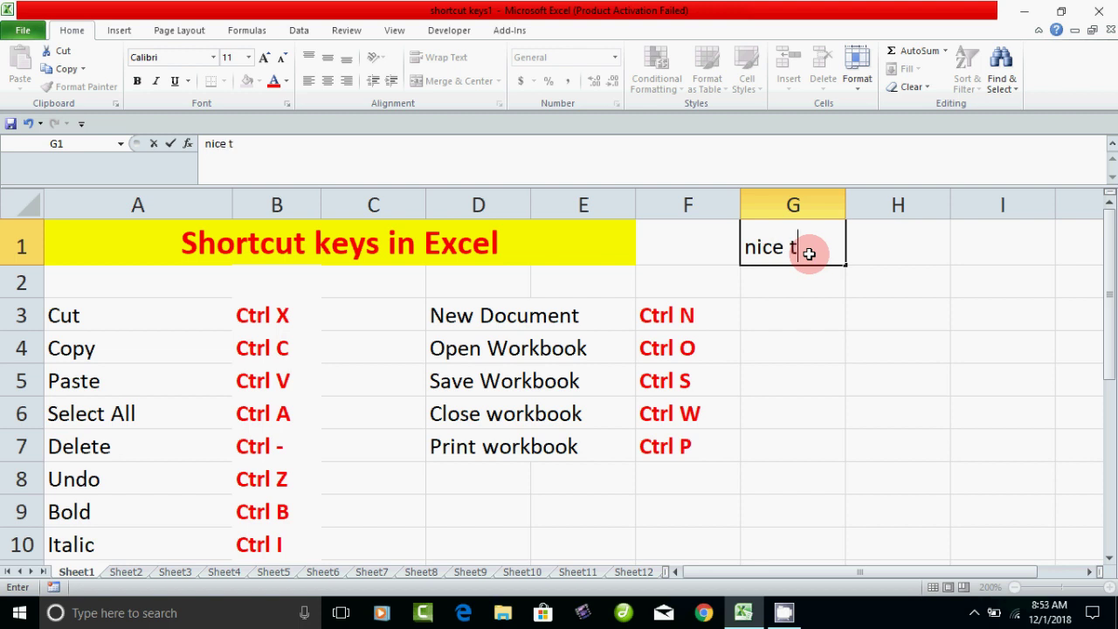
type("o learn")
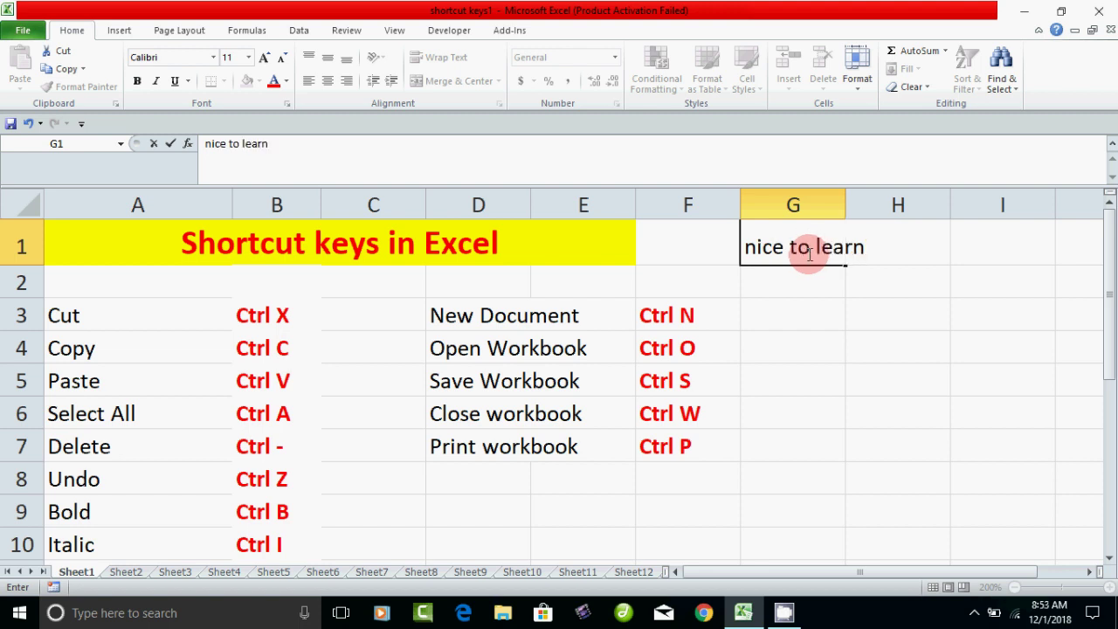
left_click(807, 368)
left_click(782, 252)
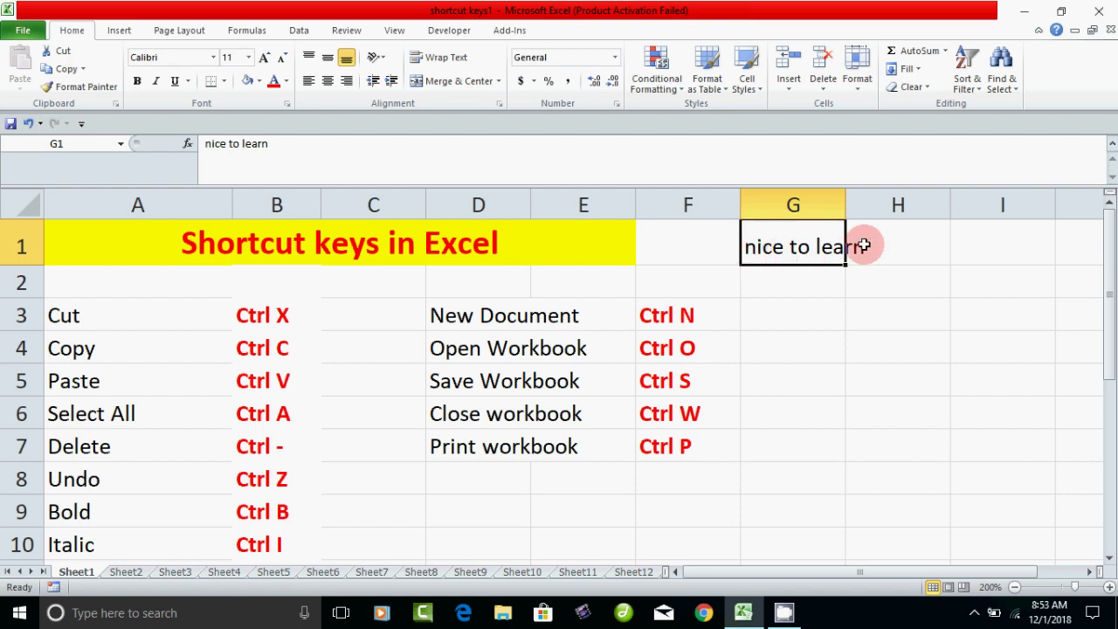
- Select the G1:H1 range around the new text, then reselect cell G1
left_click_drag(772, 472, 913, 471)
left_click(882, 444)
left_click(777, 249)
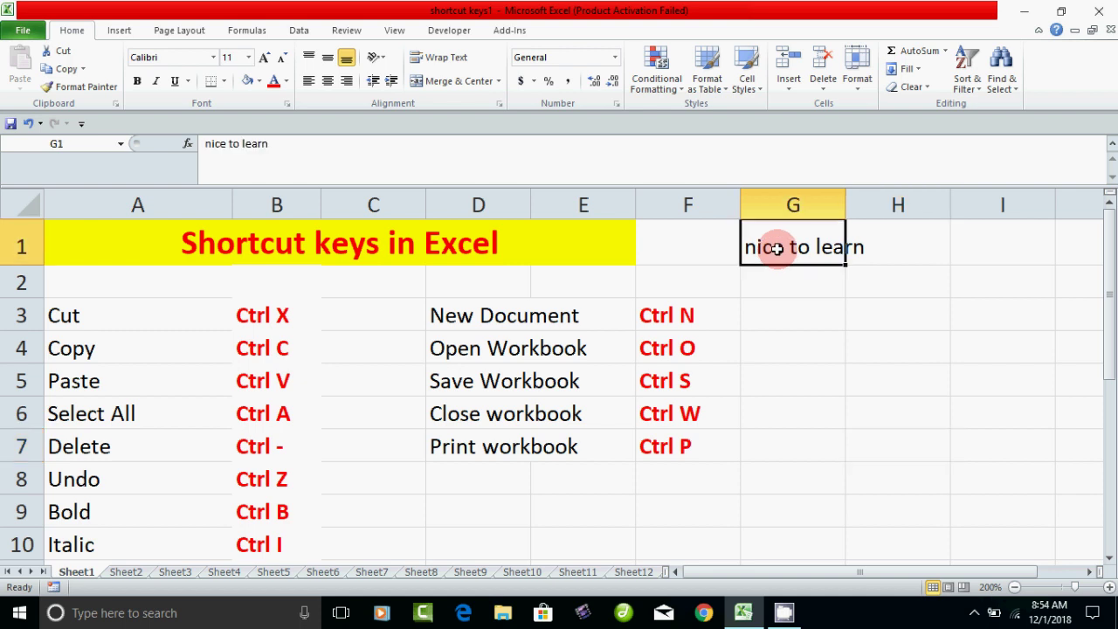
left_click_drag(776, 249, 864, 253)
left_click(812, 375)
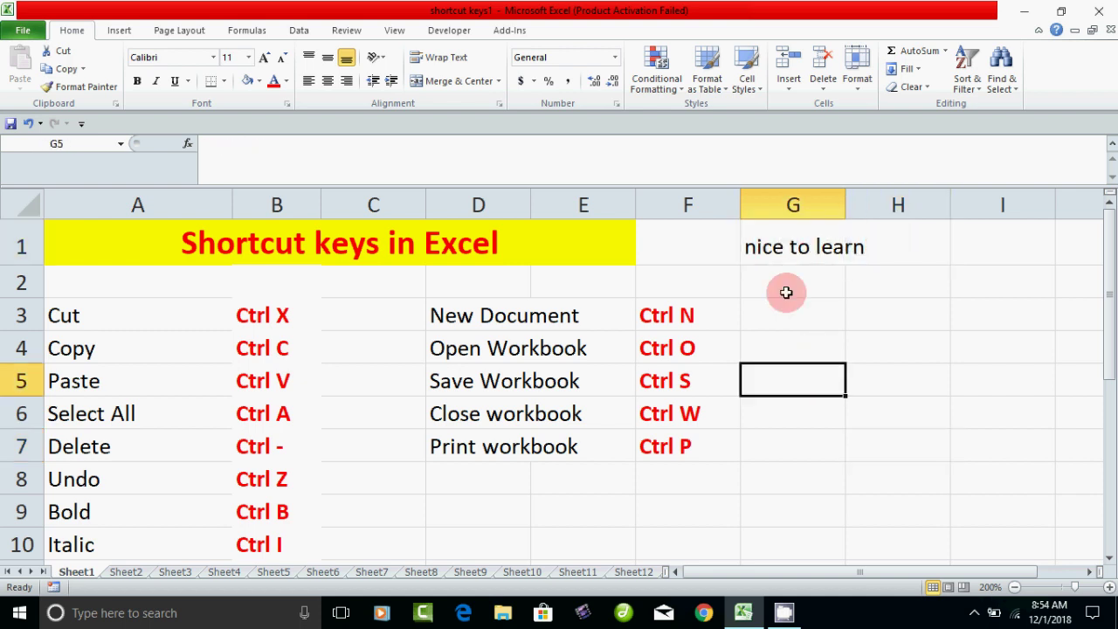
left_click(764, 248)
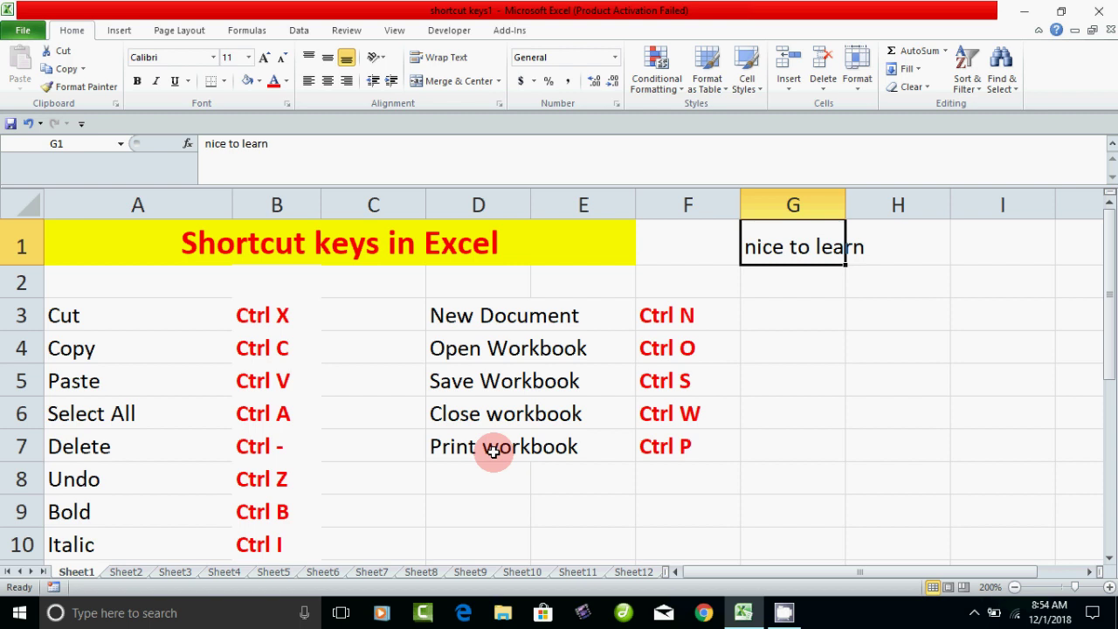
- Move 'nice to learn' from G1 into G8 with cut and paste, leaving G1 empty
key("ctrl+c")
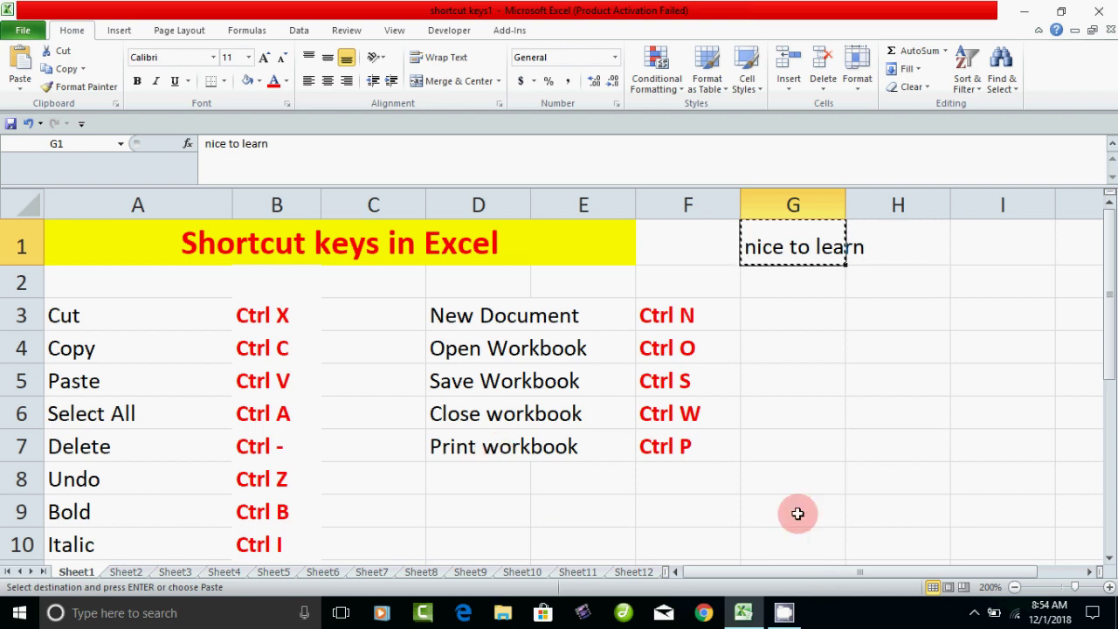
left_click(782, 479)
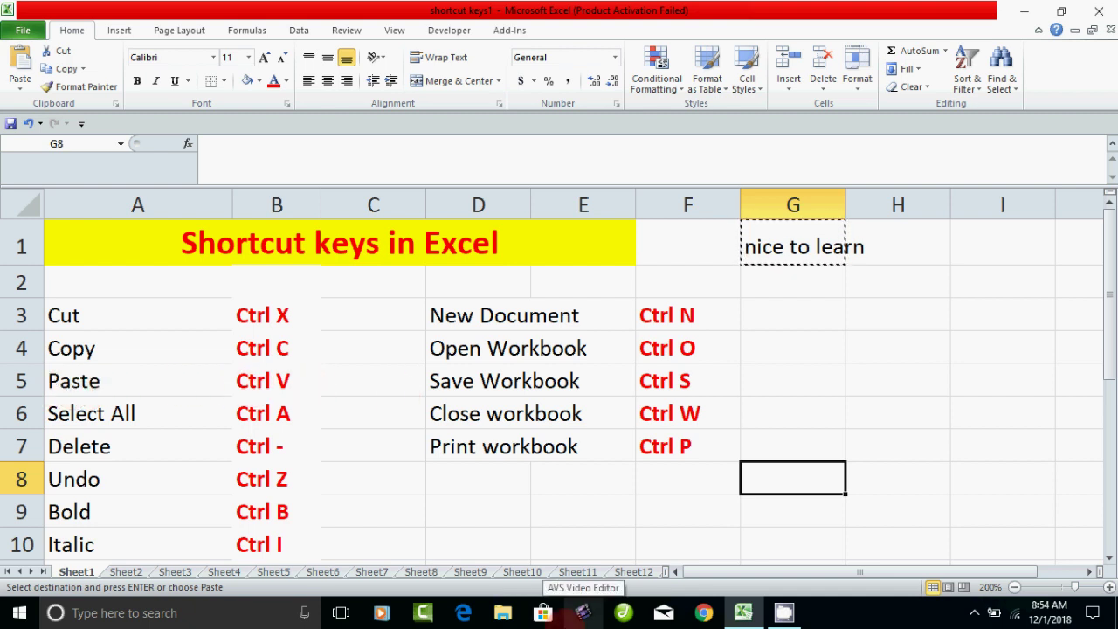
key("ctrl+v")
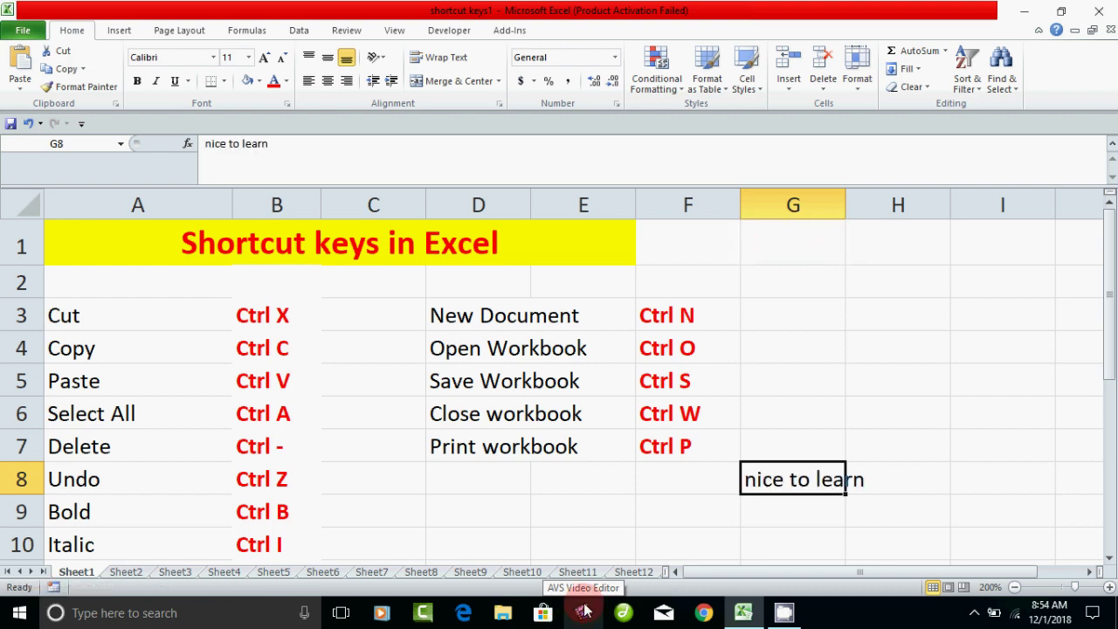
left_click(741, 254)
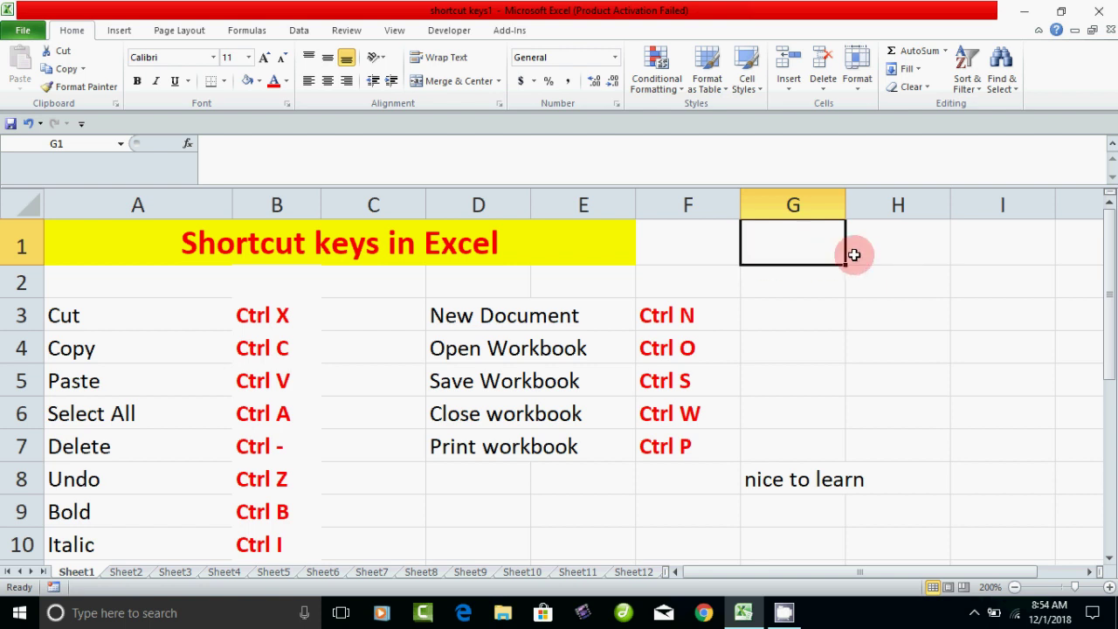
left_click(801, 486)
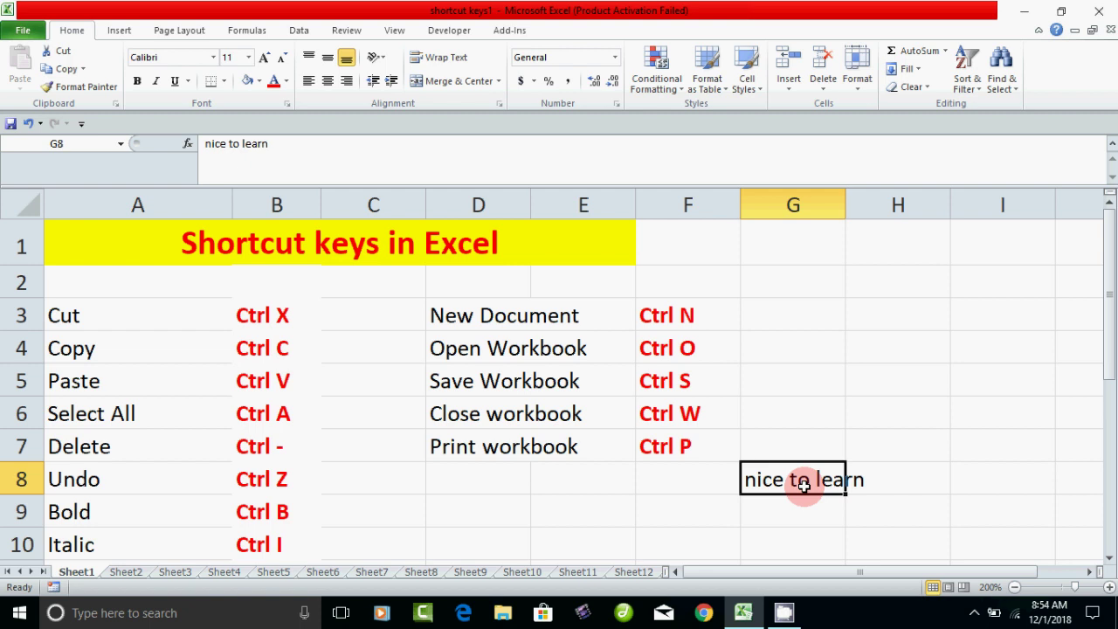
- Select the Paste row A5:B5, then delete 'nice to learn' from cell G8
left_click(253, 313)
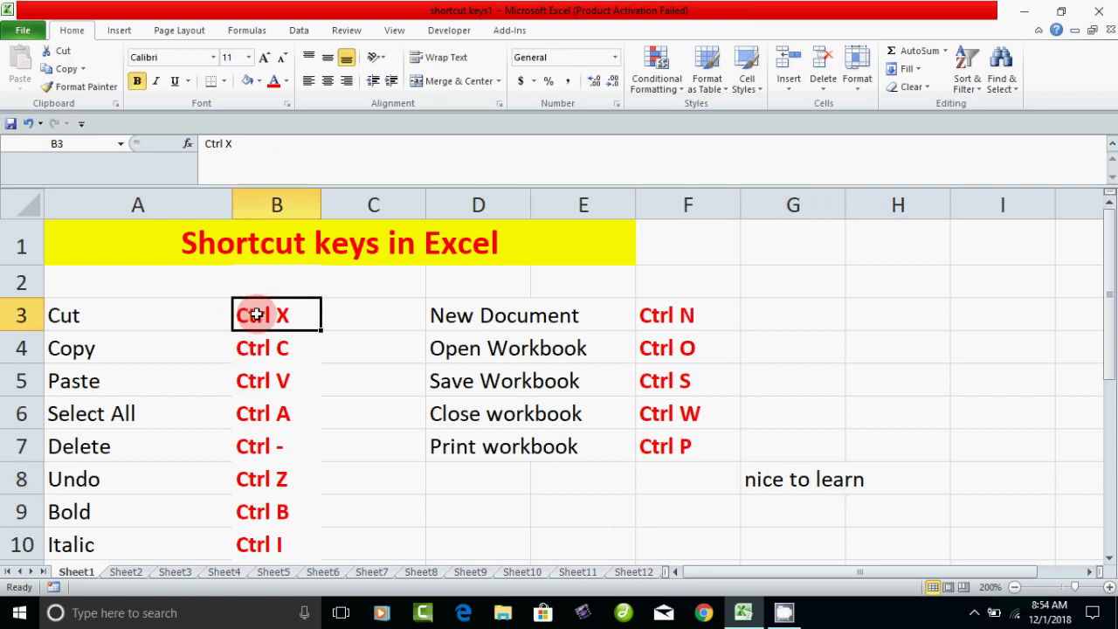
left_click(260, 384)
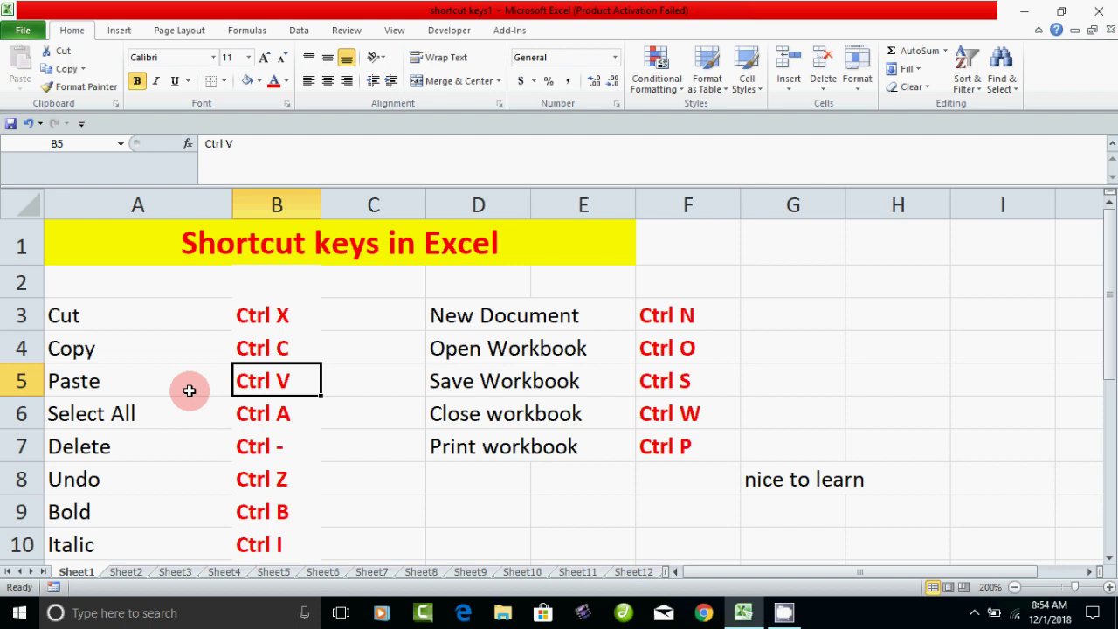
left_click_drag(70, 387, 297, 385)
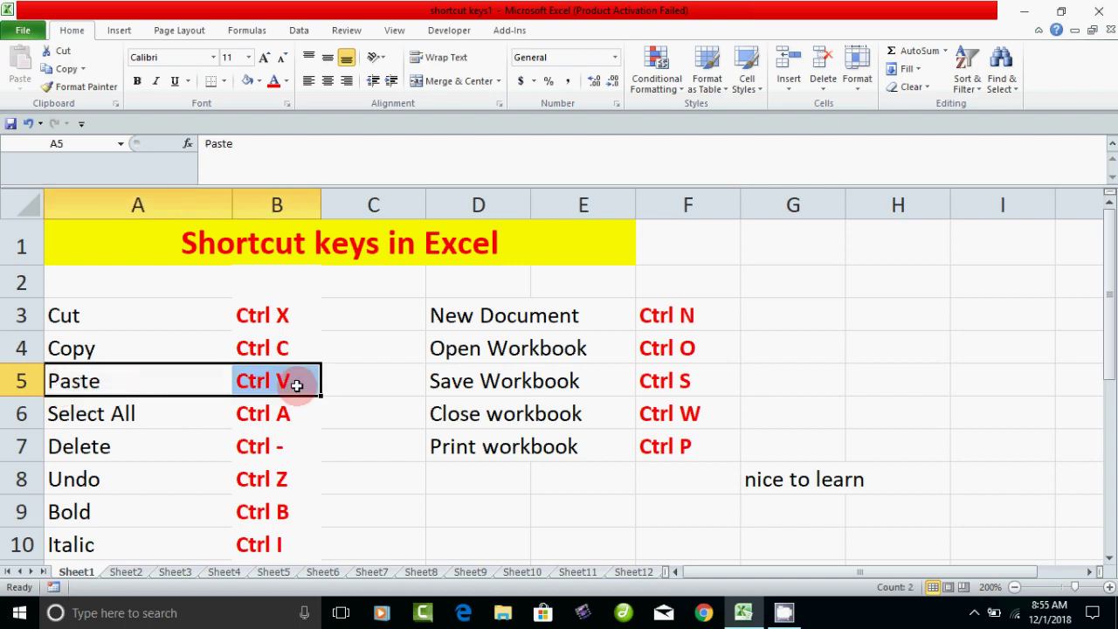
left_click(781, 486)
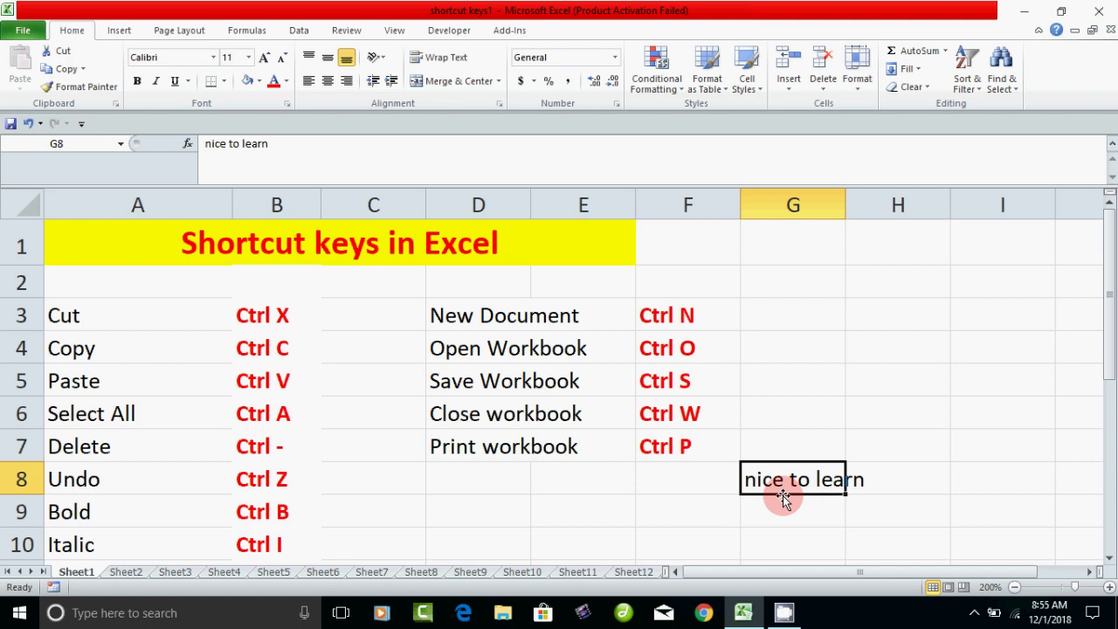
key("Delete")
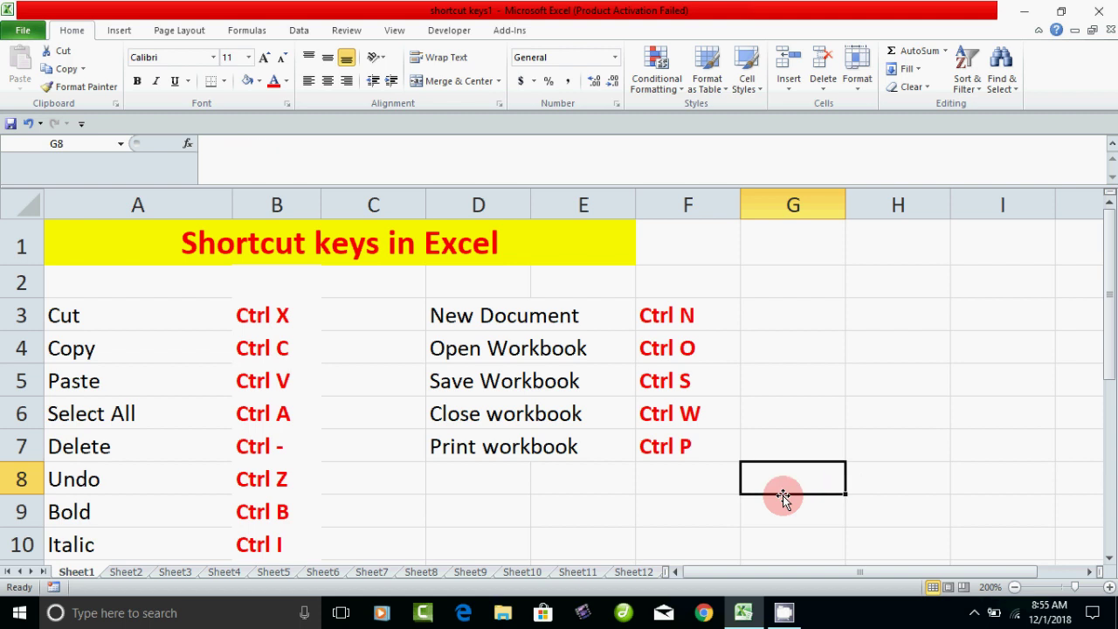
- Select empty G1, then the Copy and Paste entries in A4, A5, B4 and B5
left_click(803, 247)
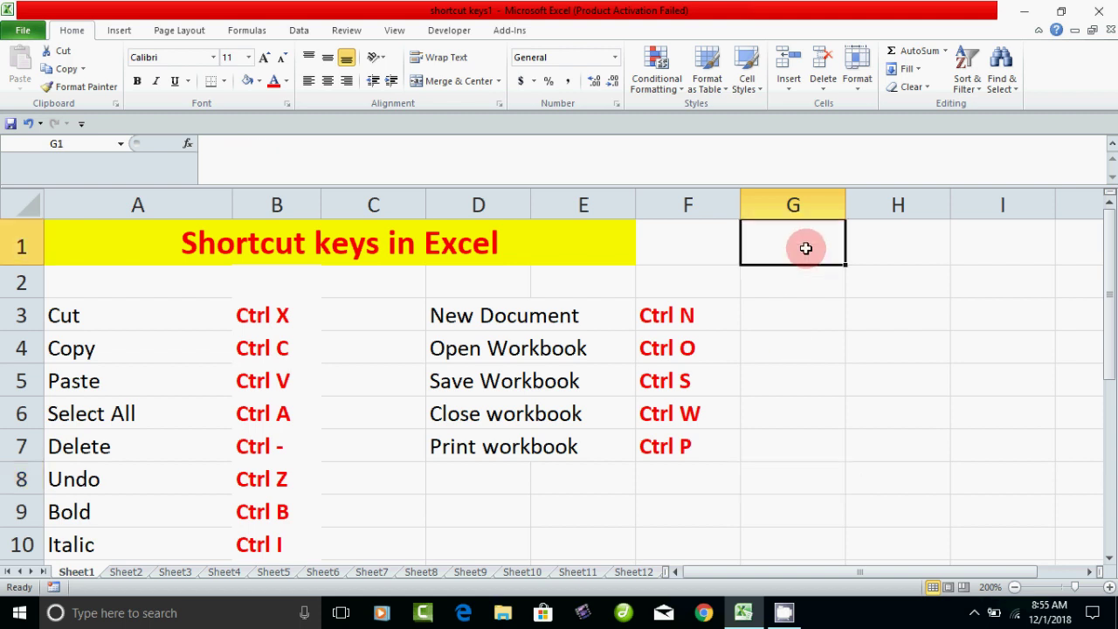
left_click(82, 348)
left_click(88, 381)
left_click(101, 349)
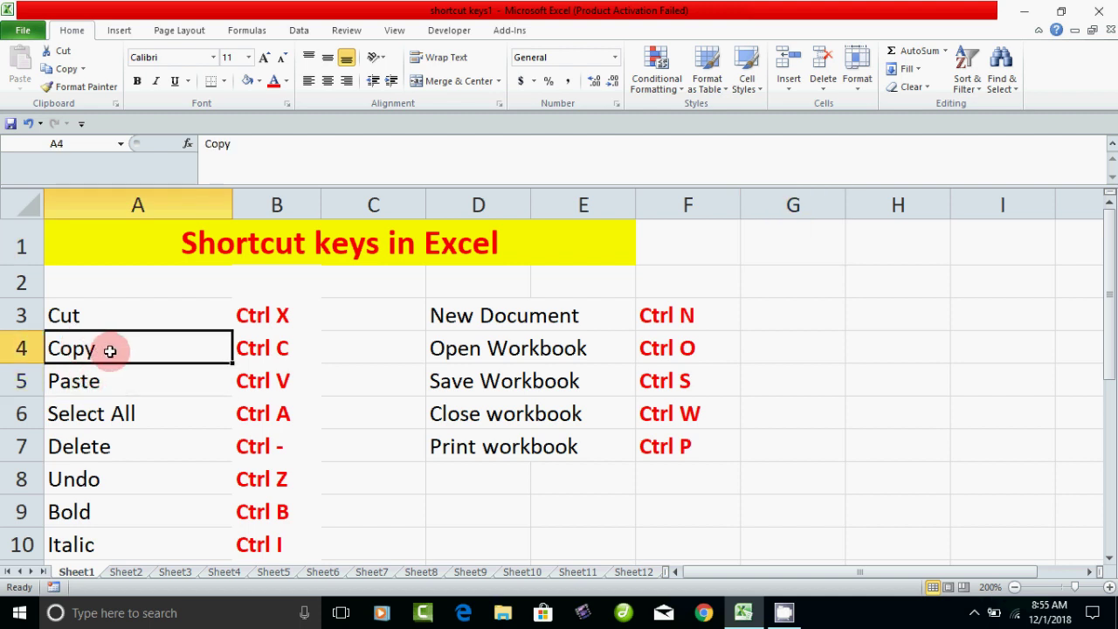
left_click(262, 349)
left_click(258, 378)
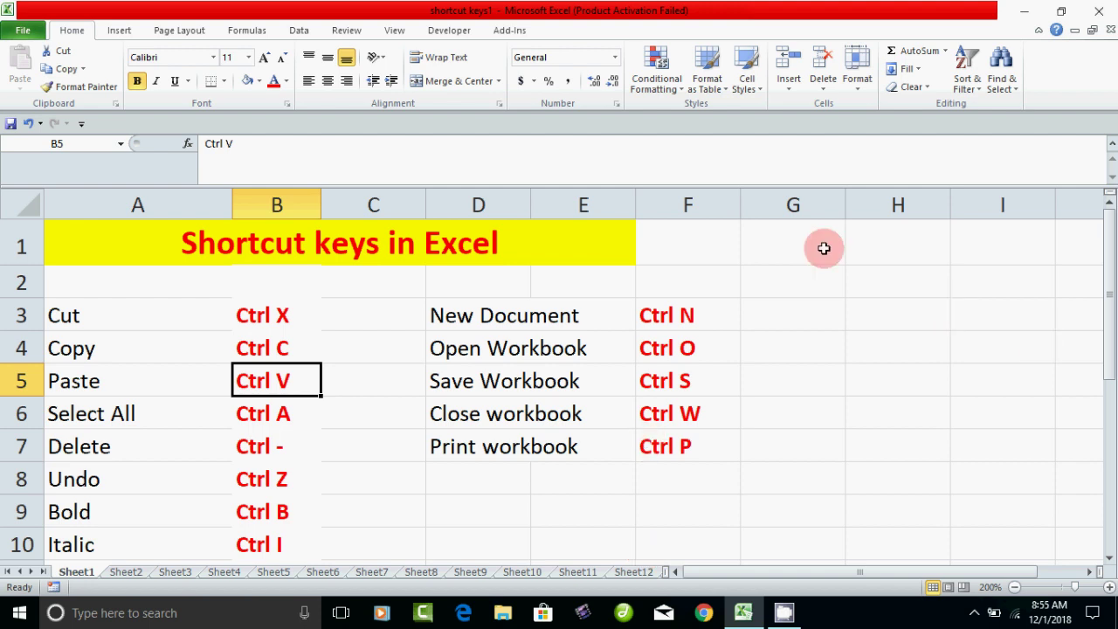
- Enter 'nice to learn' in cell G1 again
left_click(793, 240)
type("nice t")
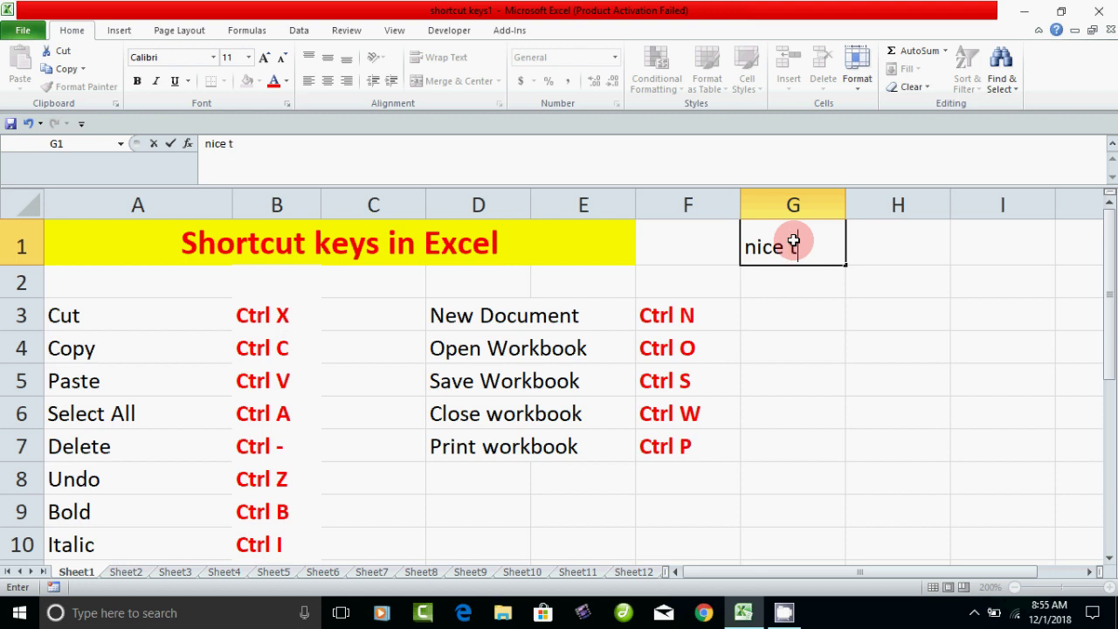
type("o learn")
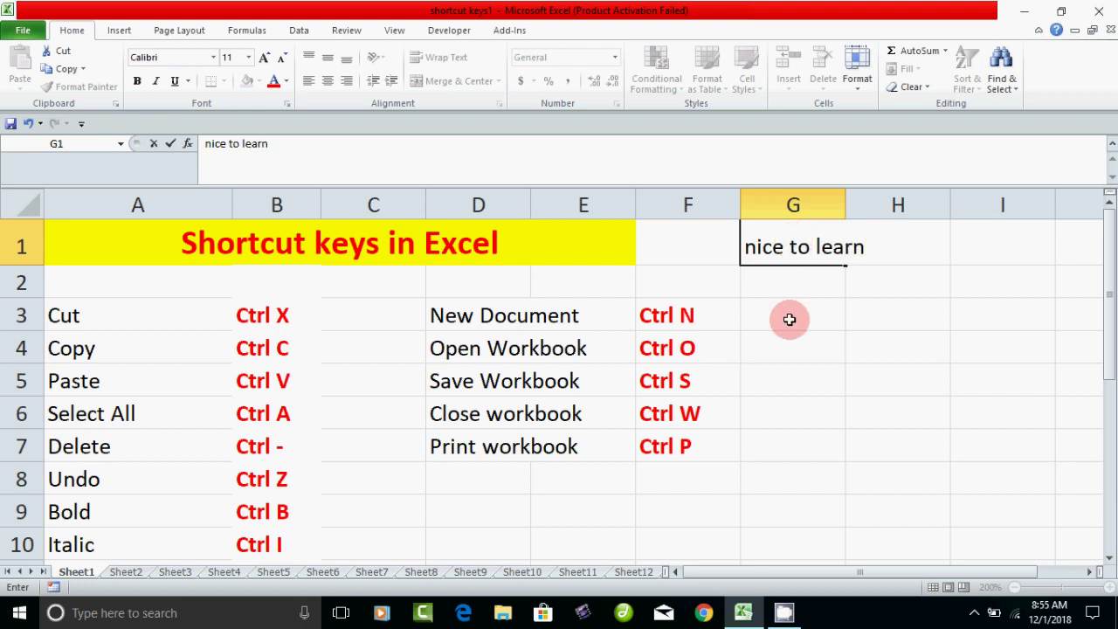
left_click(787, 345)
left_click(791, 253)
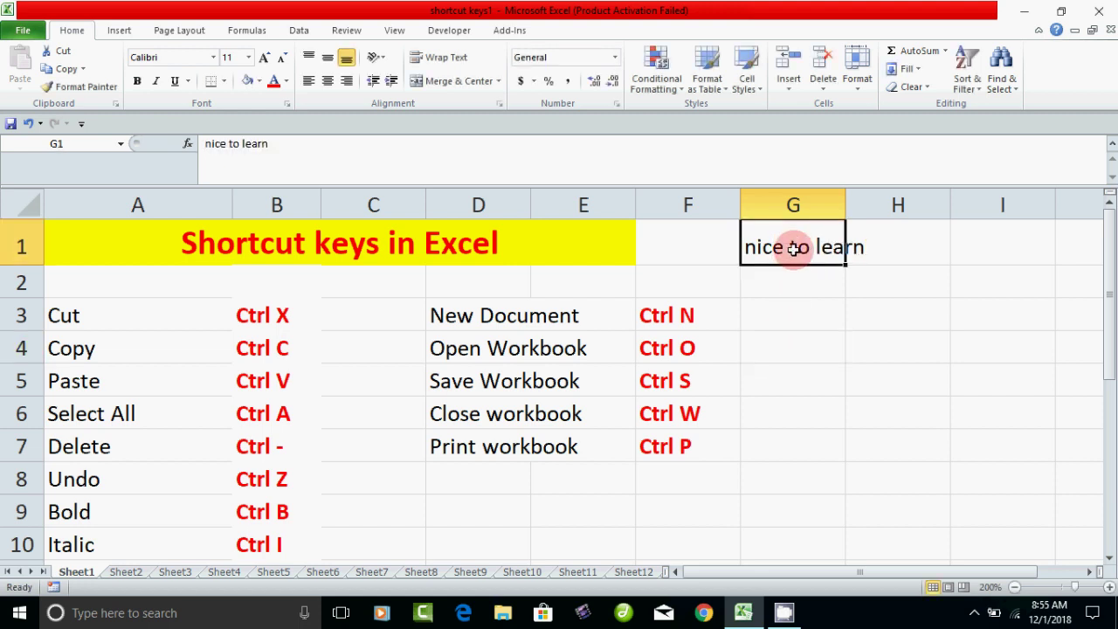
- Paste a copy of the G1 note into cell G9 and end copy mode with Esc
left_click(793, 445)
left_click(776, 237)
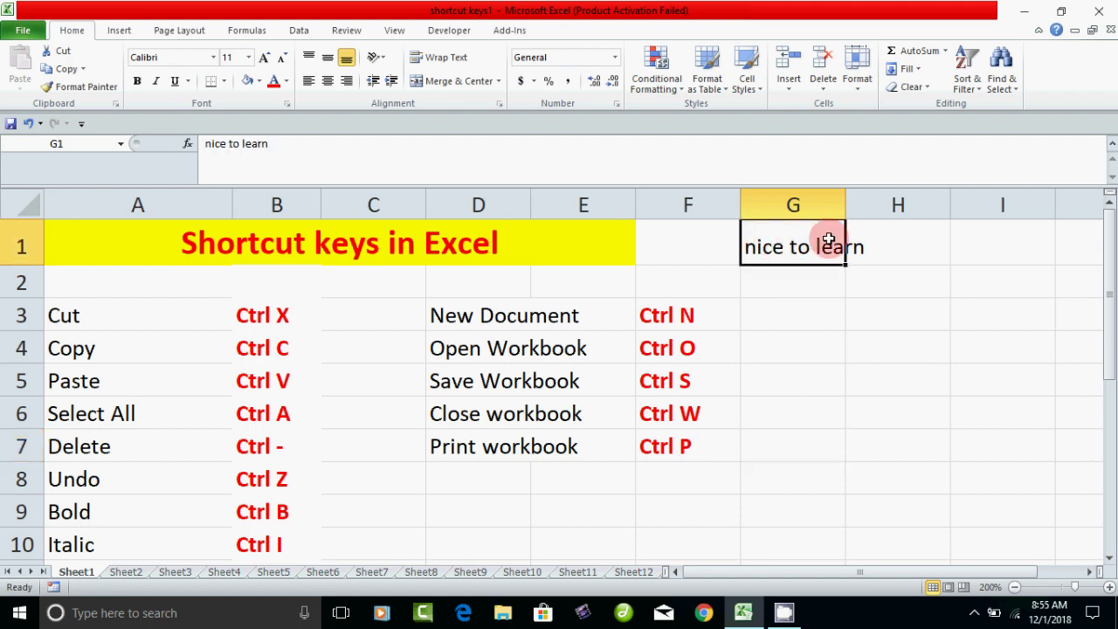
left_click(790, 458)
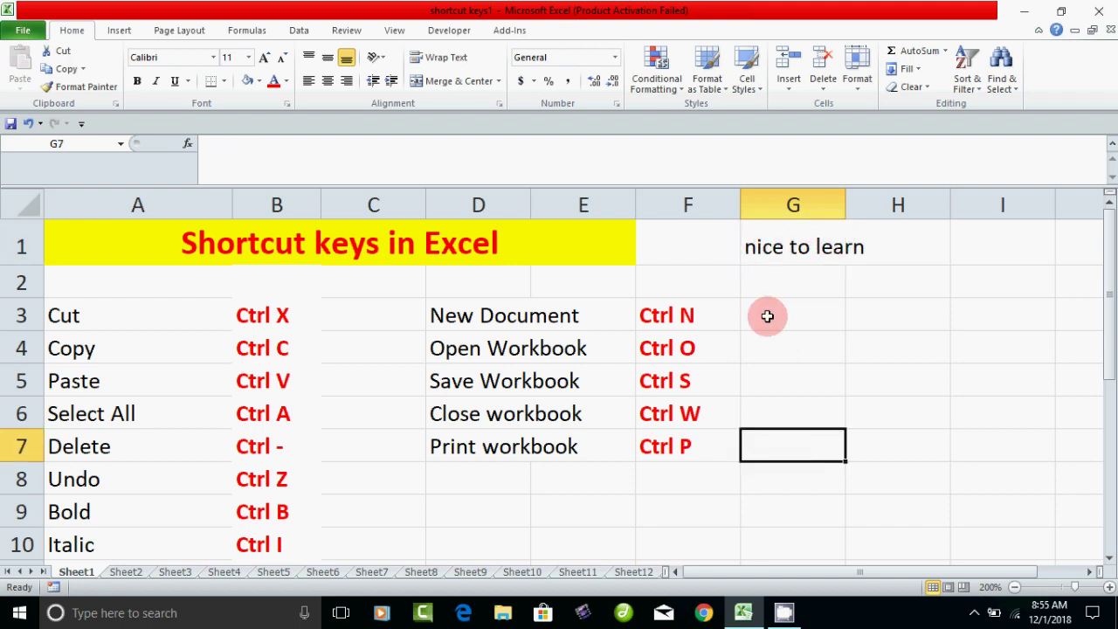
left_click(760, 246)
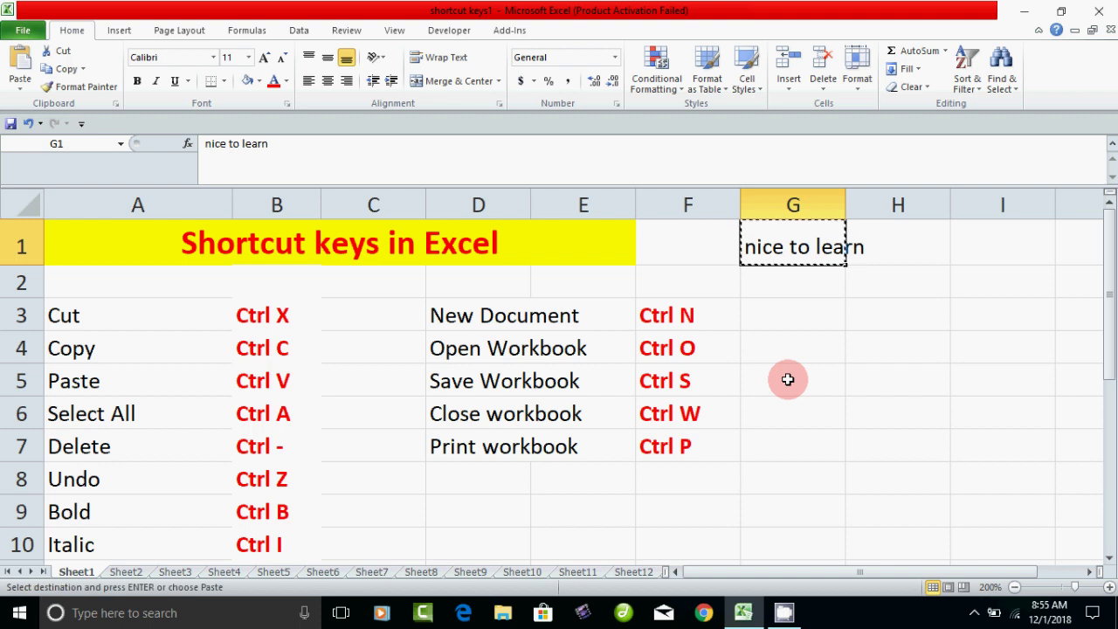
left_click(798, 512)
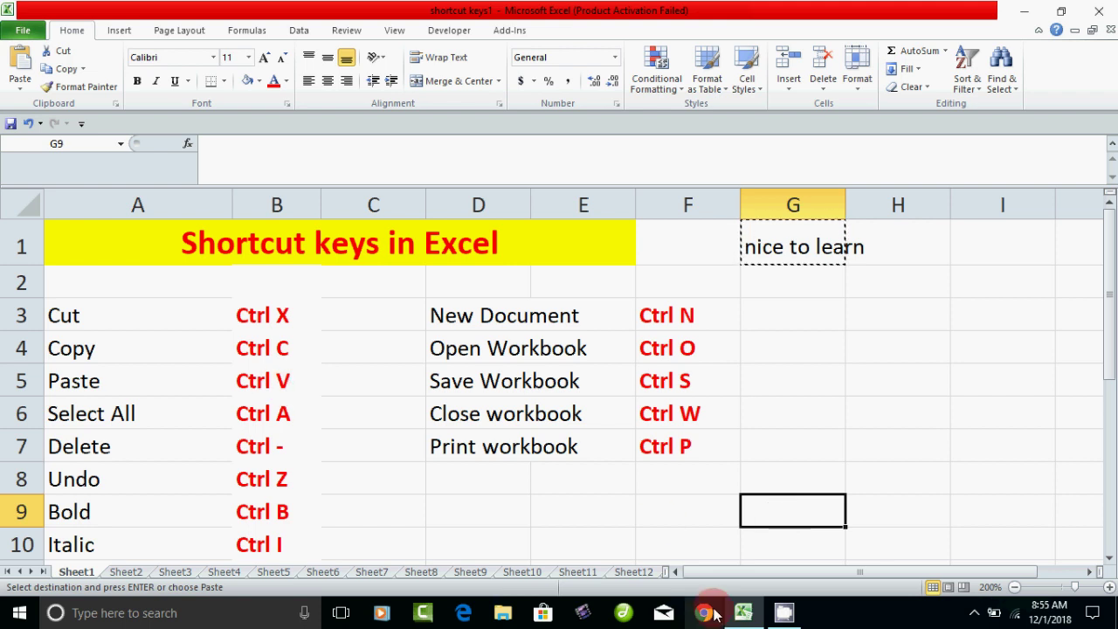
type("nice to learn")
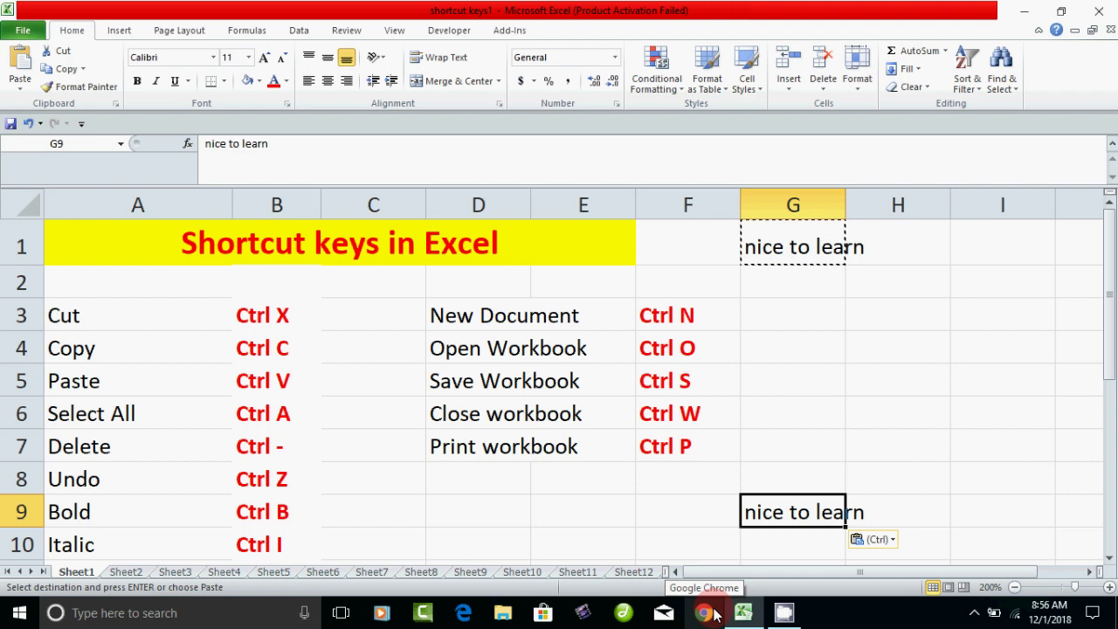
key("Escape")
left_click(838, 246)
left_click(810, 522)
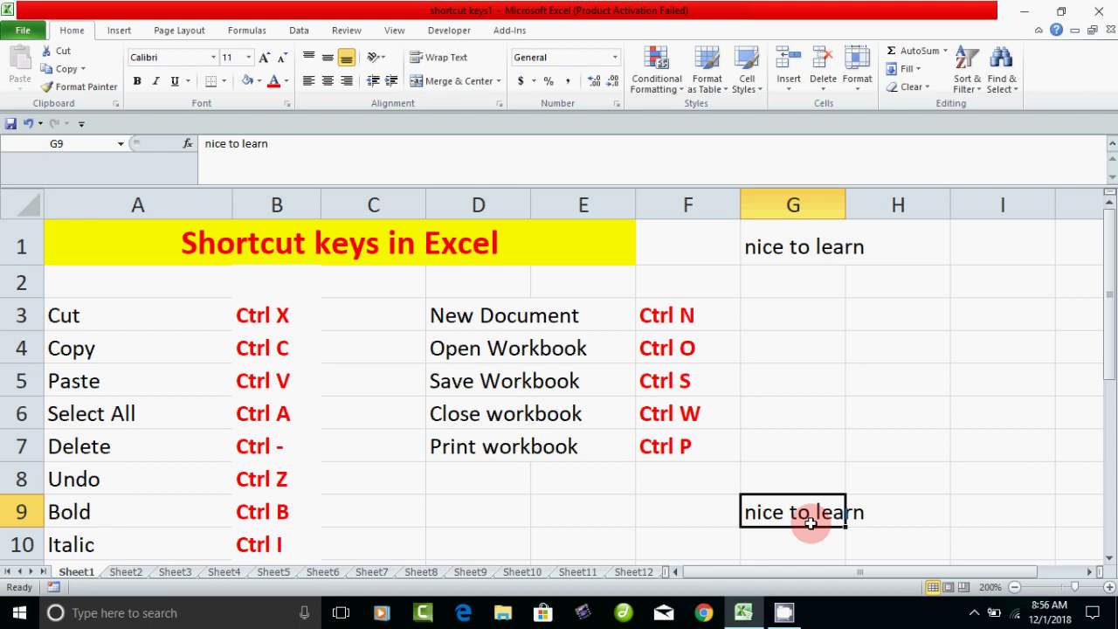
- Select the Cut, Copy and Paste labels, then the Ctrl X to Ctrl A cells B3–B6
left_click_drag(82, 317, 248, 378)
left_click(259, 322)
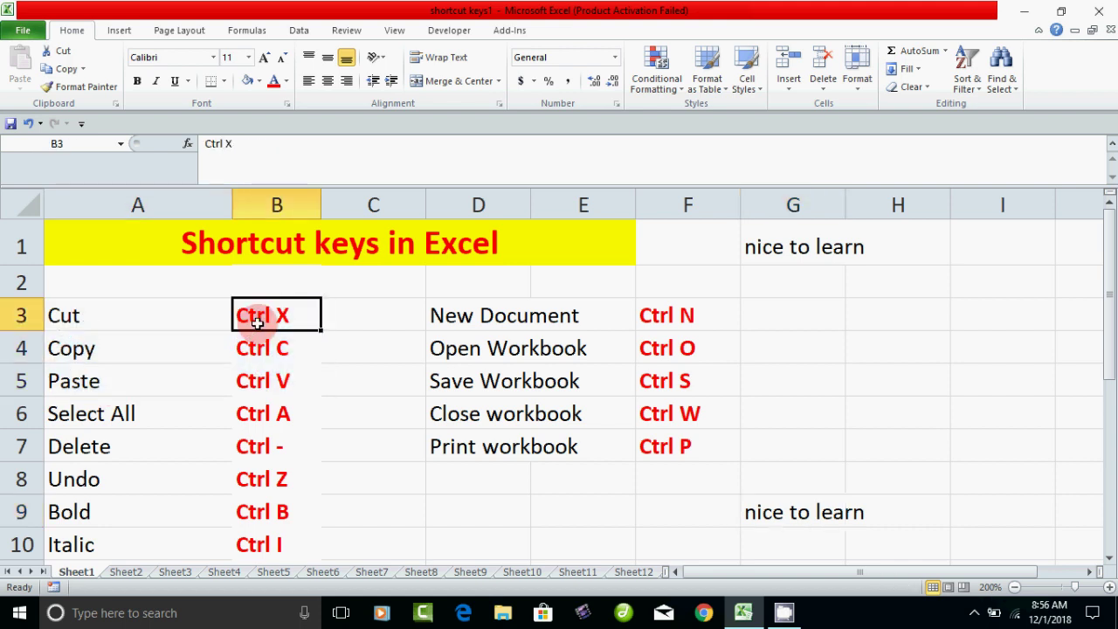
left_click(258, 349)
left_click(266, 383)
left_click(262, 416)
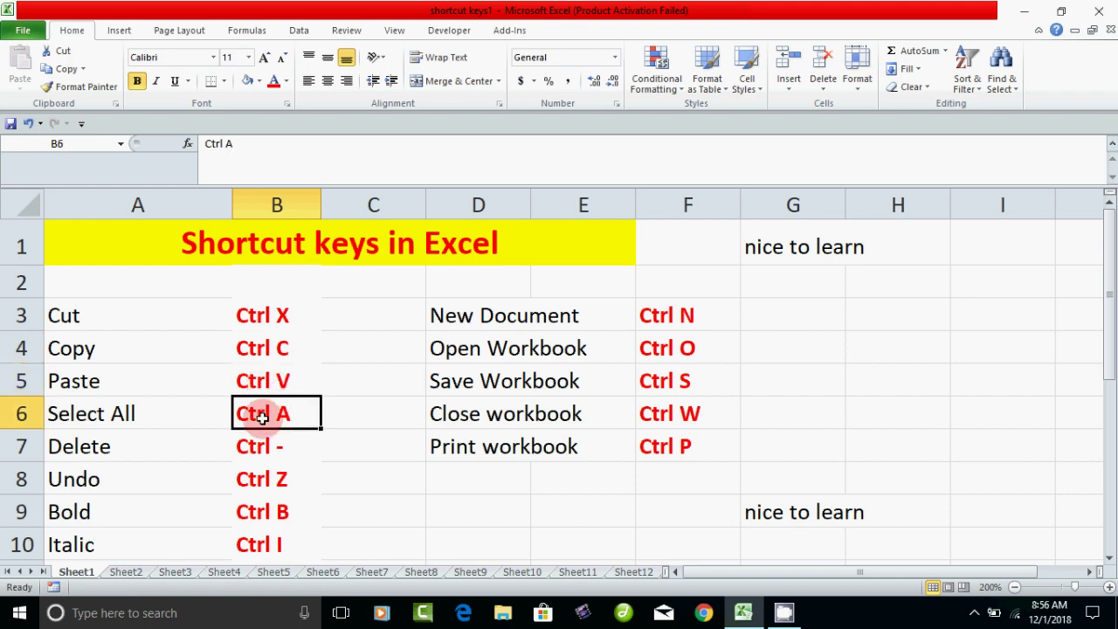
- Delete the 'nice to learn' notes from G9 and G1
left_click(813, 512)
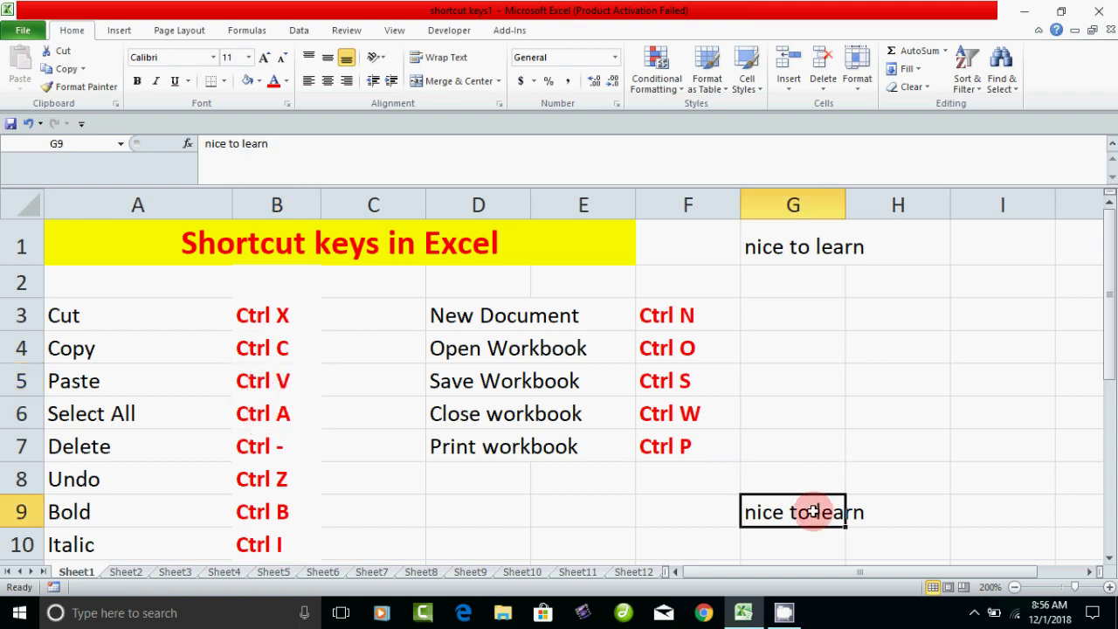
key("Delete")
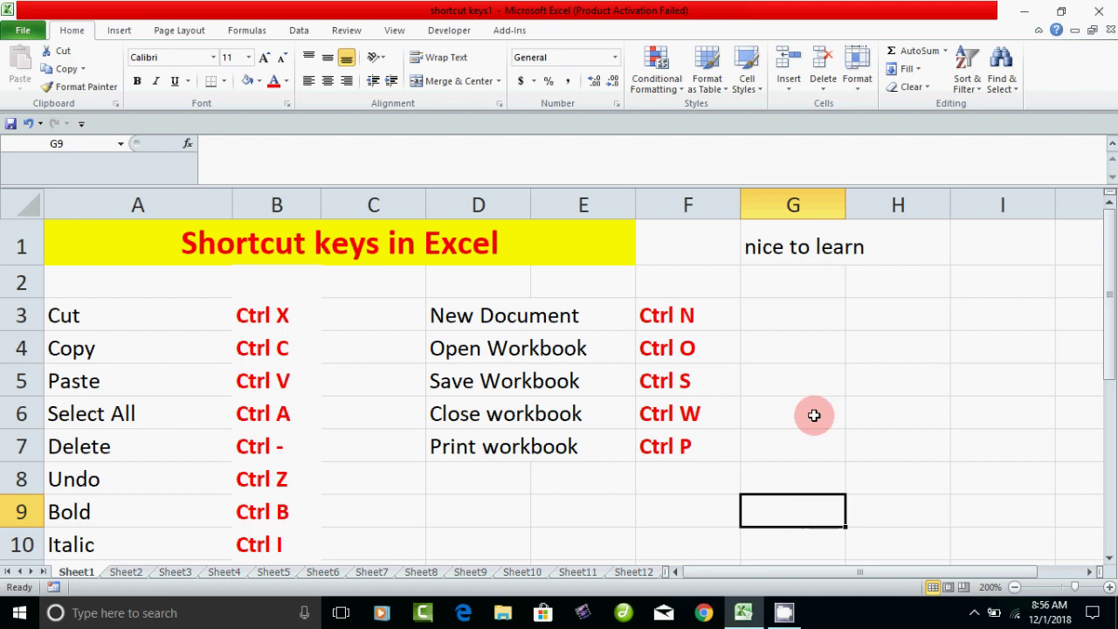
left_click(797, 257)
key("Delete")
left_click(784, 404)
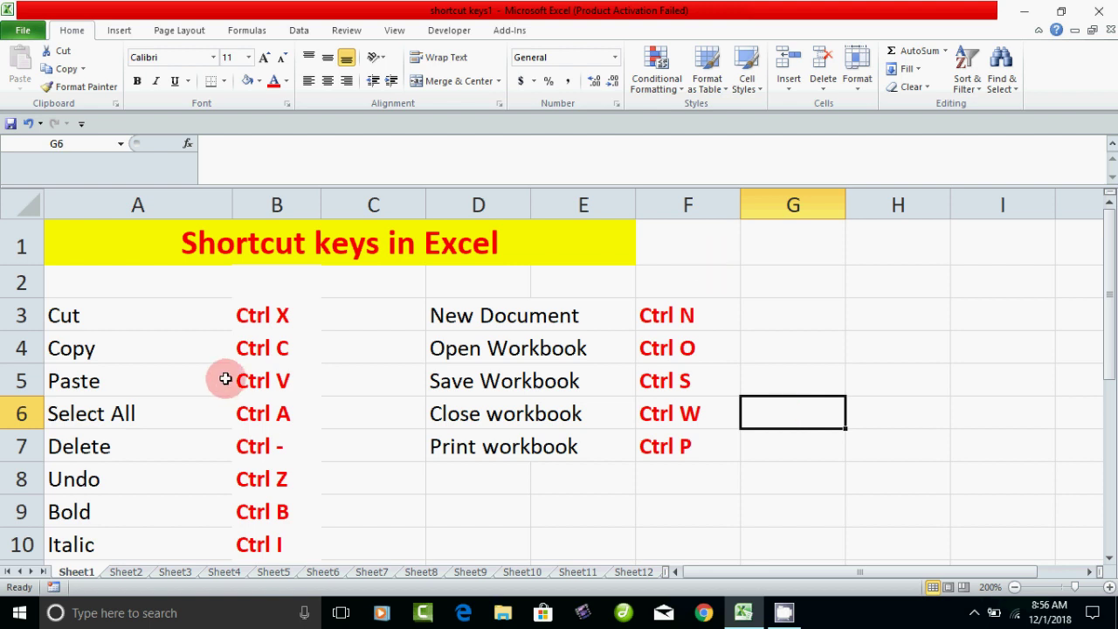
- Select, then deselect, the A1:E10 block and the workbook shortcut rows in column D
left_click_drag(57, 237, 569, 530)
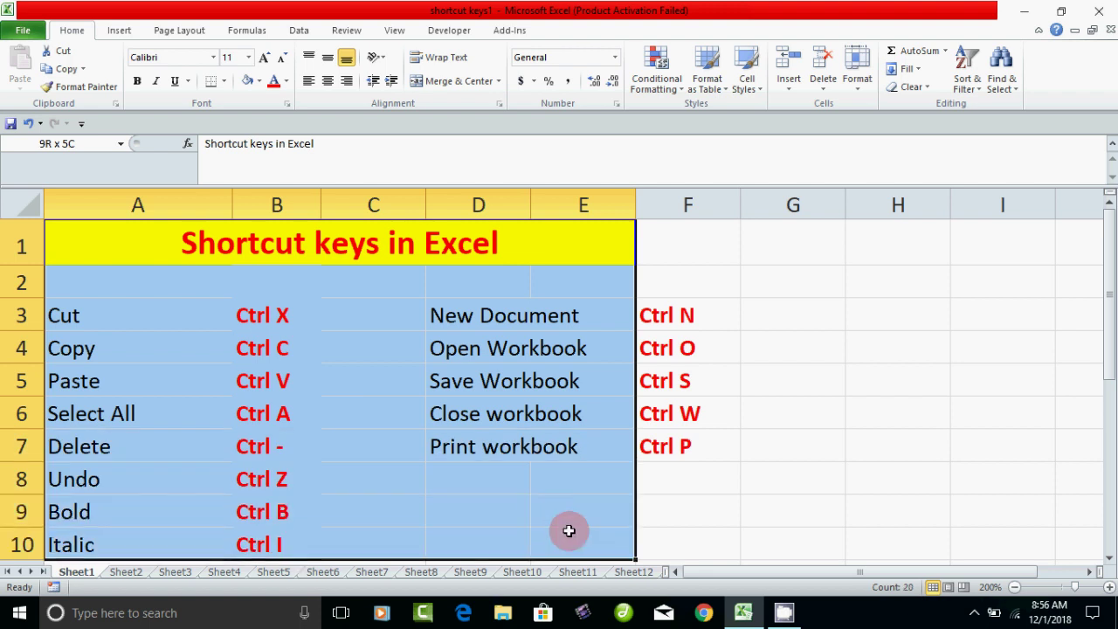
left_click(850, 506)
left_click_drag(443, 312, 646, 445)
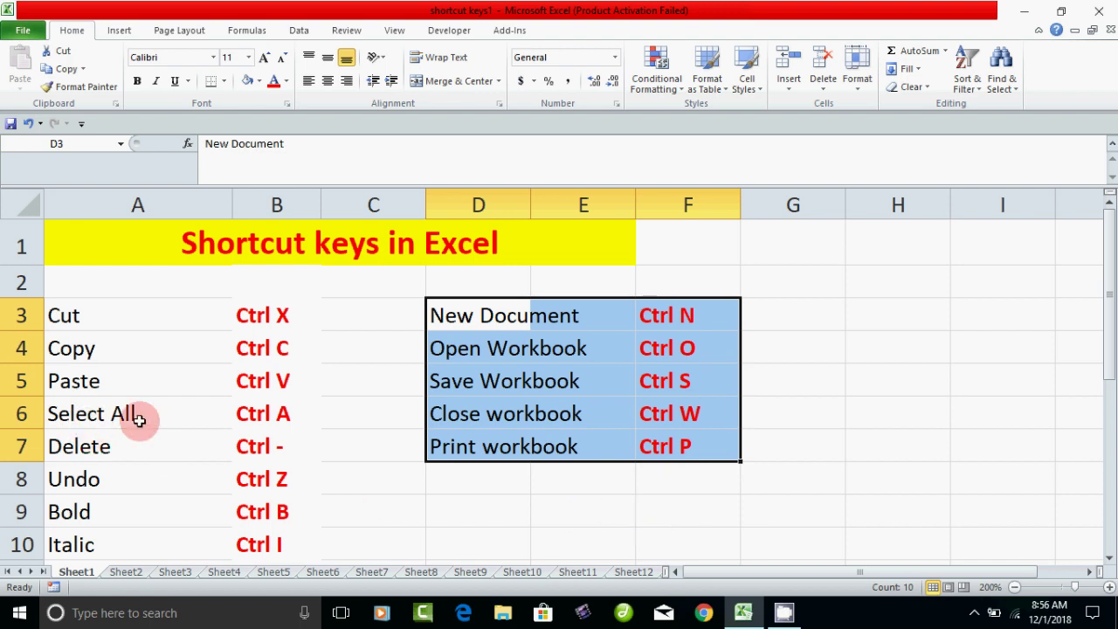
left_click(364, 489)
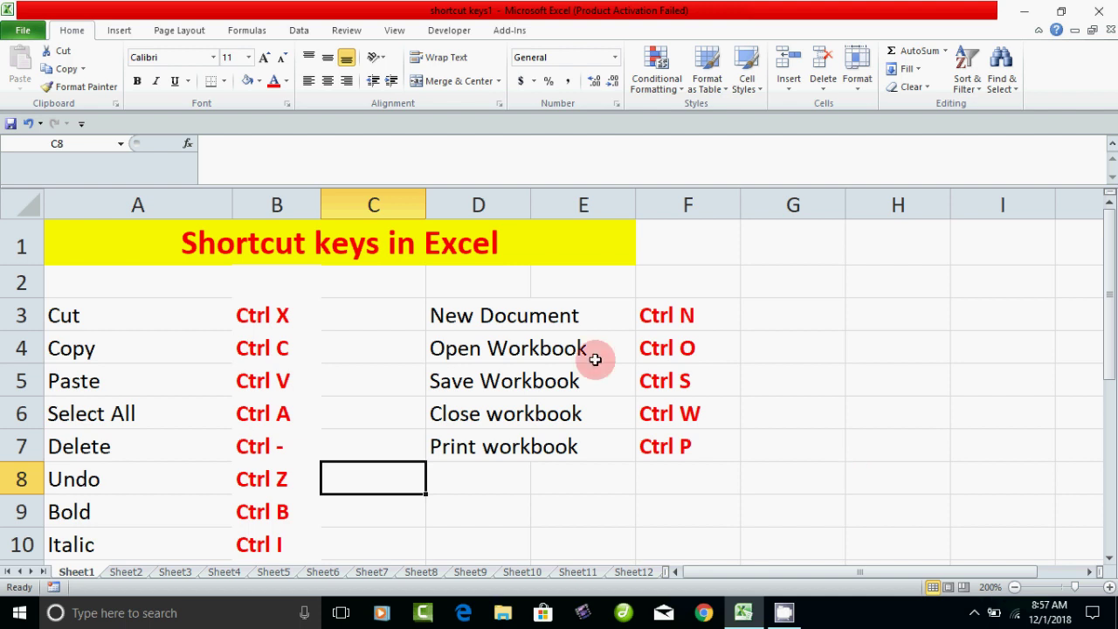
left_click_drag(454, 322, 467, 347)
left_click(576, 434)
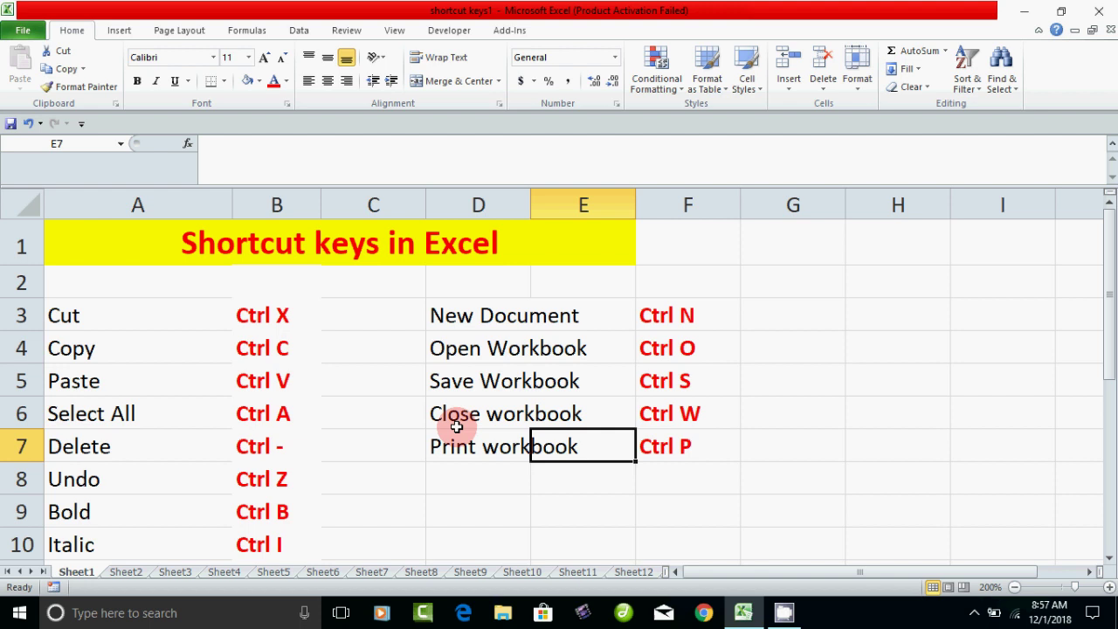
left_click_drag(457, 424, 678, 457)
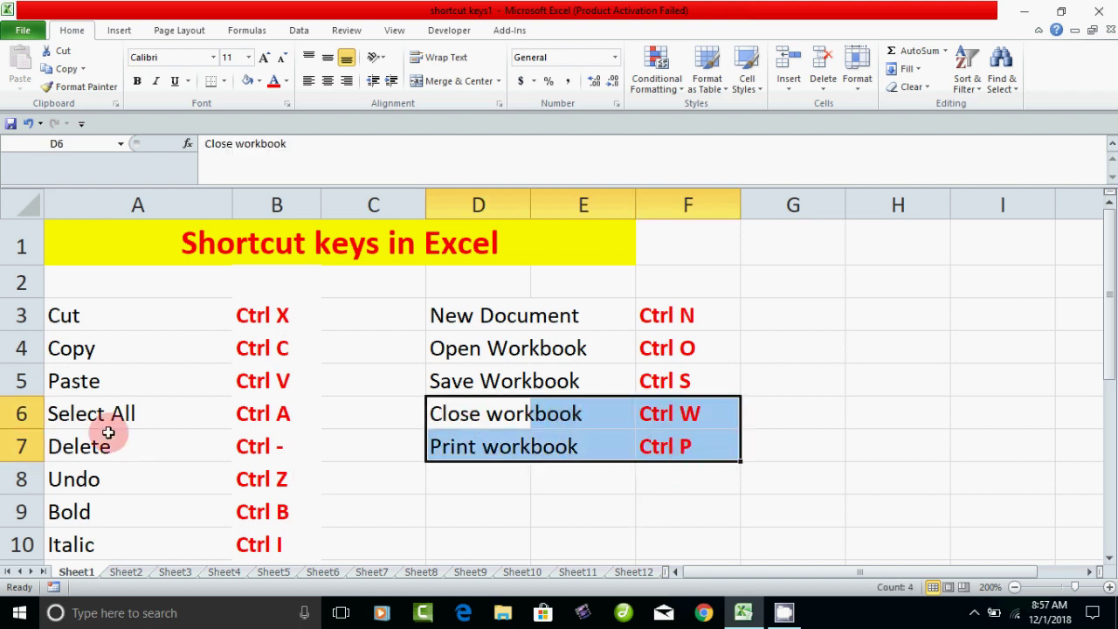
left_click(397, 490)
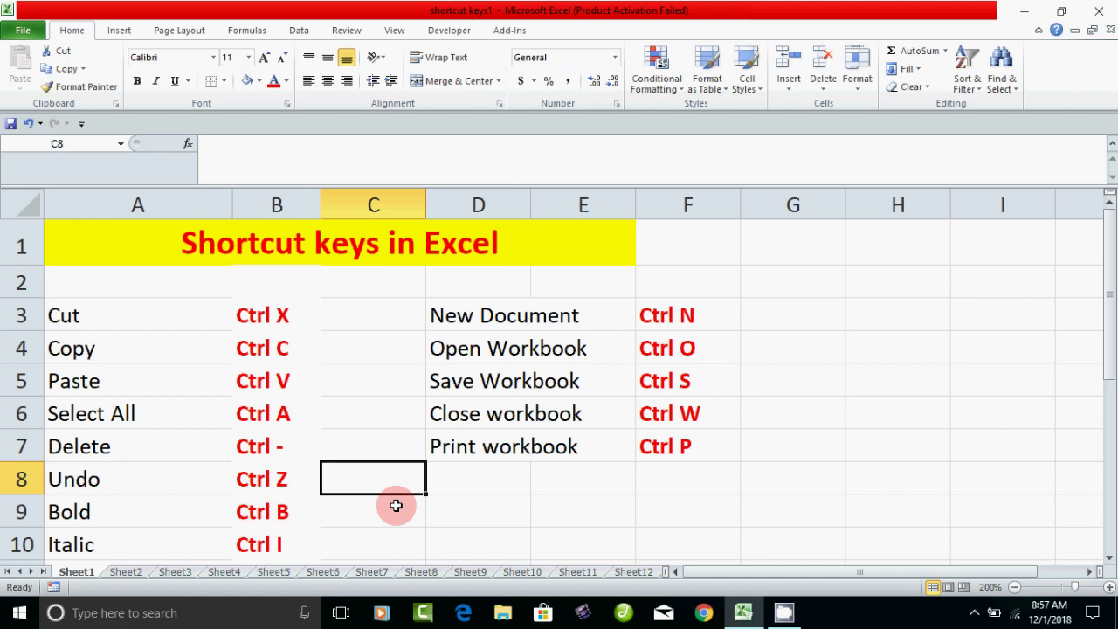
- Select the entire worksheet from cell A1 with Ctrl+A
key("ctrl+a")
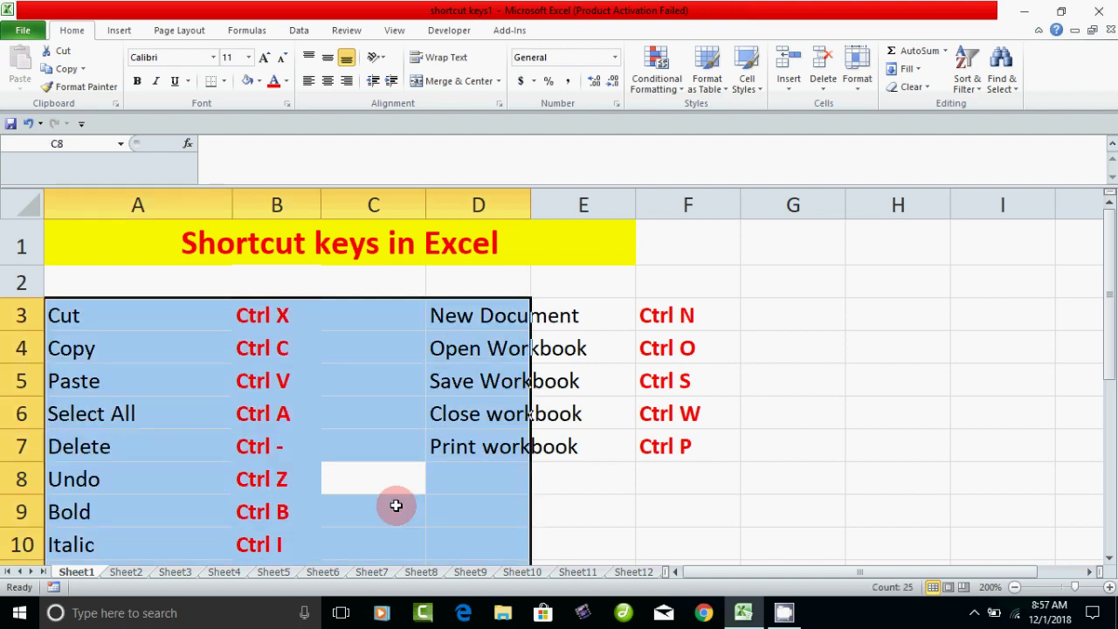
left_click(796, 420)
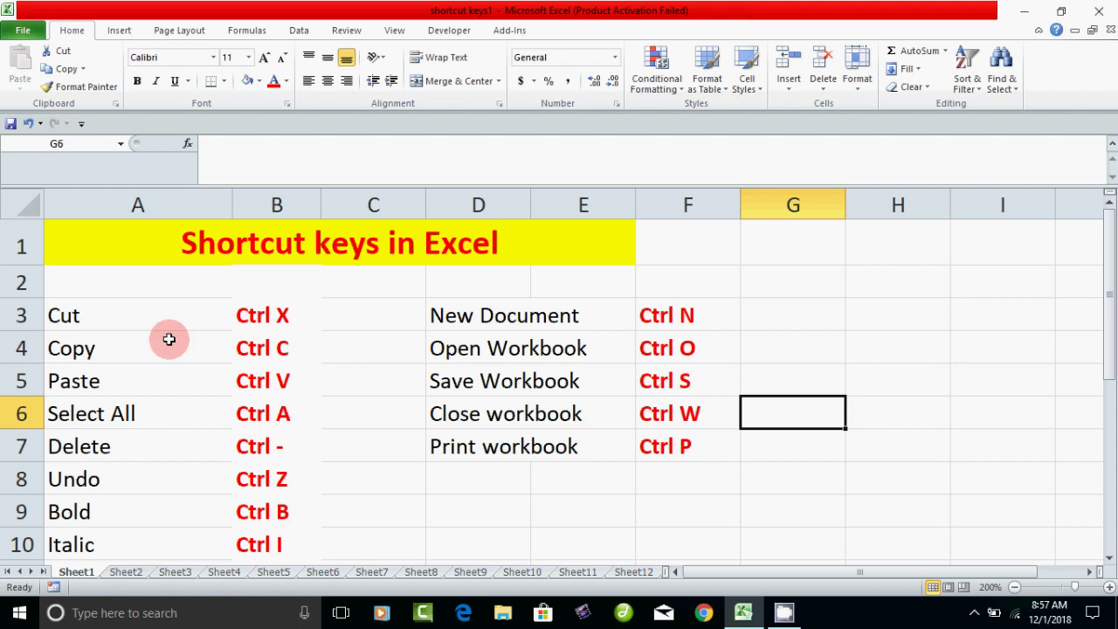
left_click(97, 242)
key("ctrl+a")
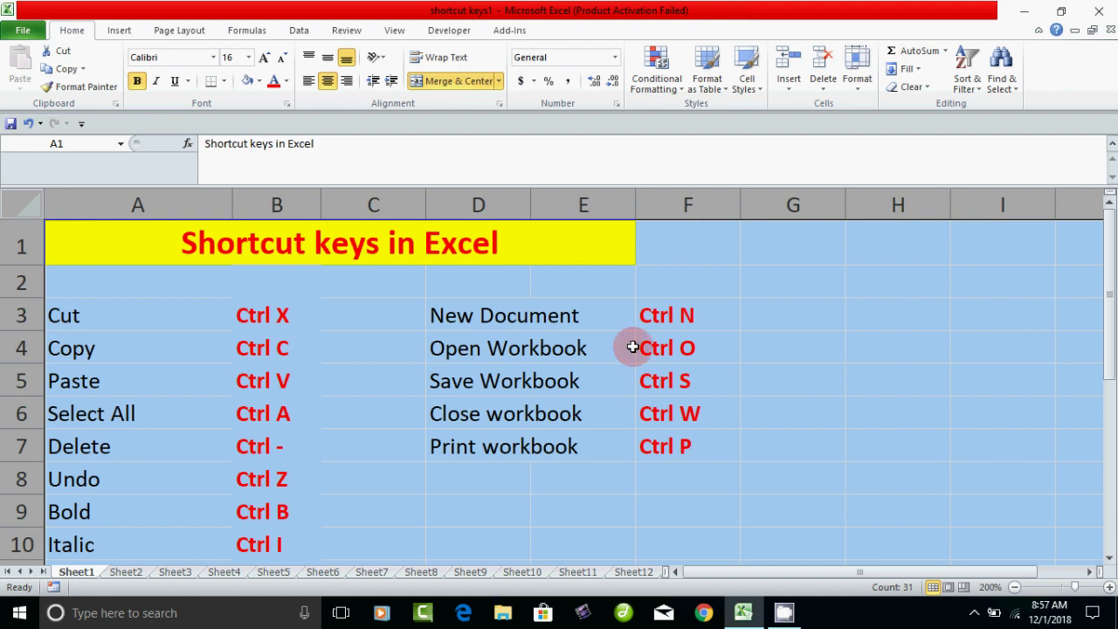
- Select the whole sheet, raise all text to 16 point, then lower it back to 11
left_click(878, 348)
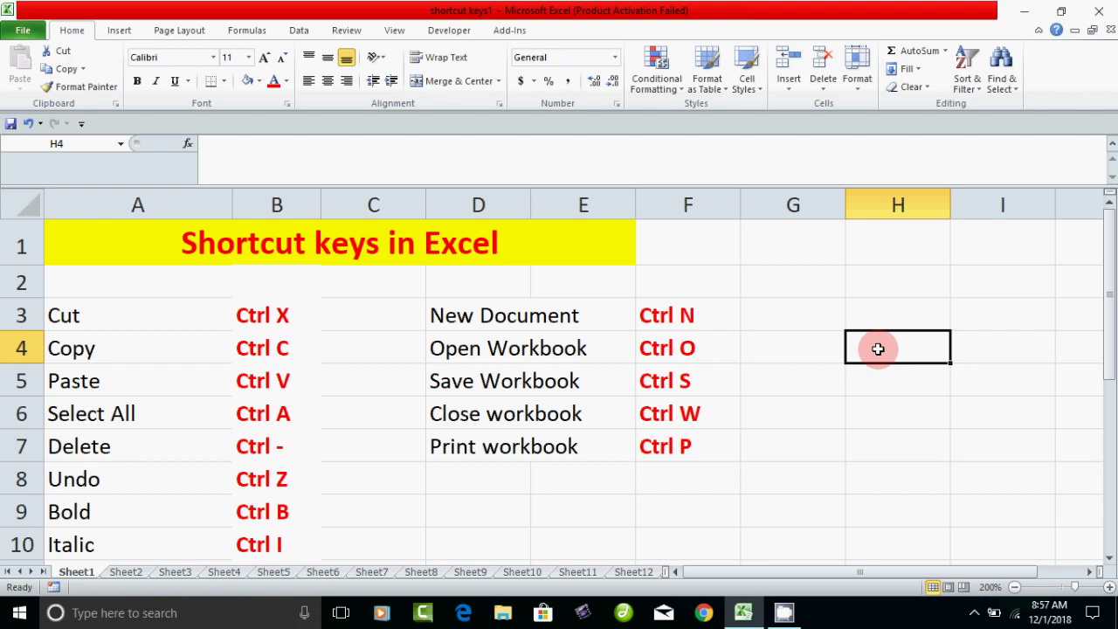
key("ctrl+a")
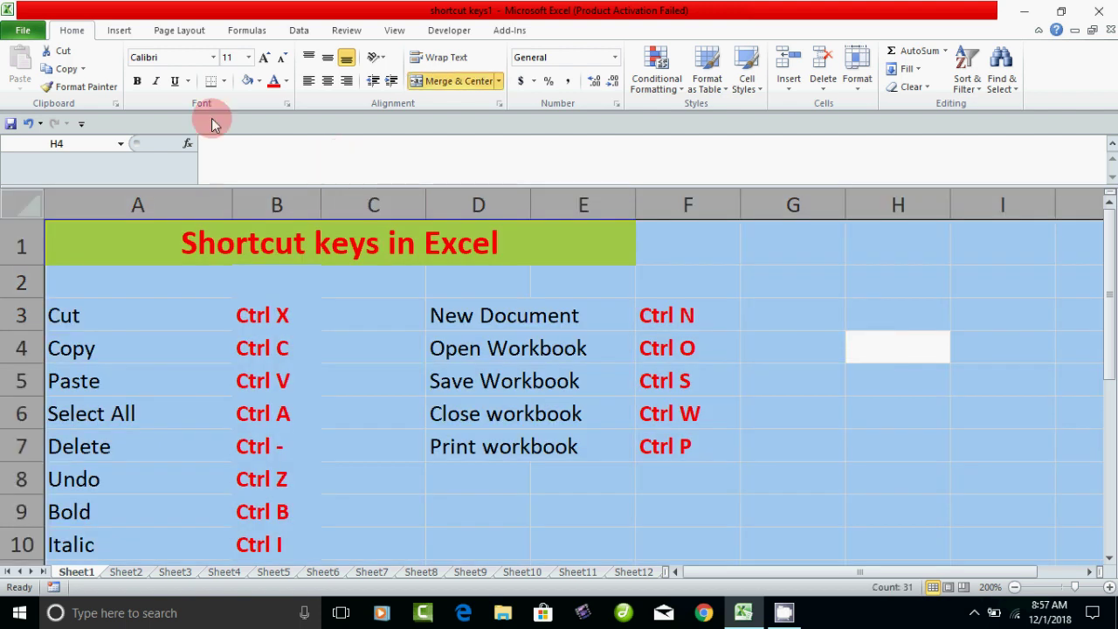
left_click(264, 58)
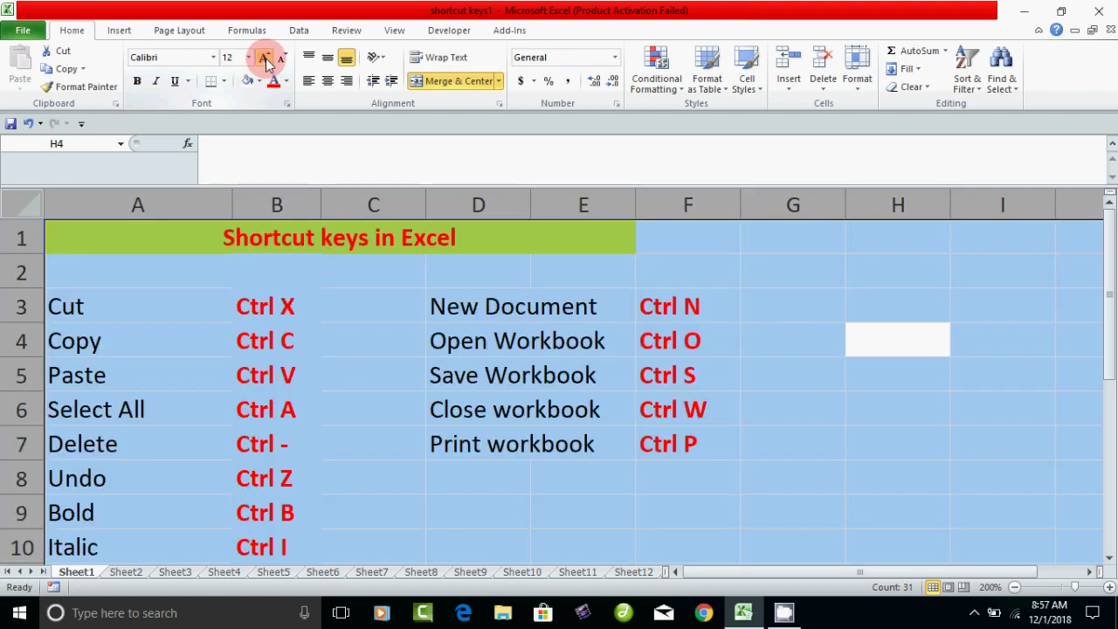
left_click(265, 58)
left_click(264, 59)
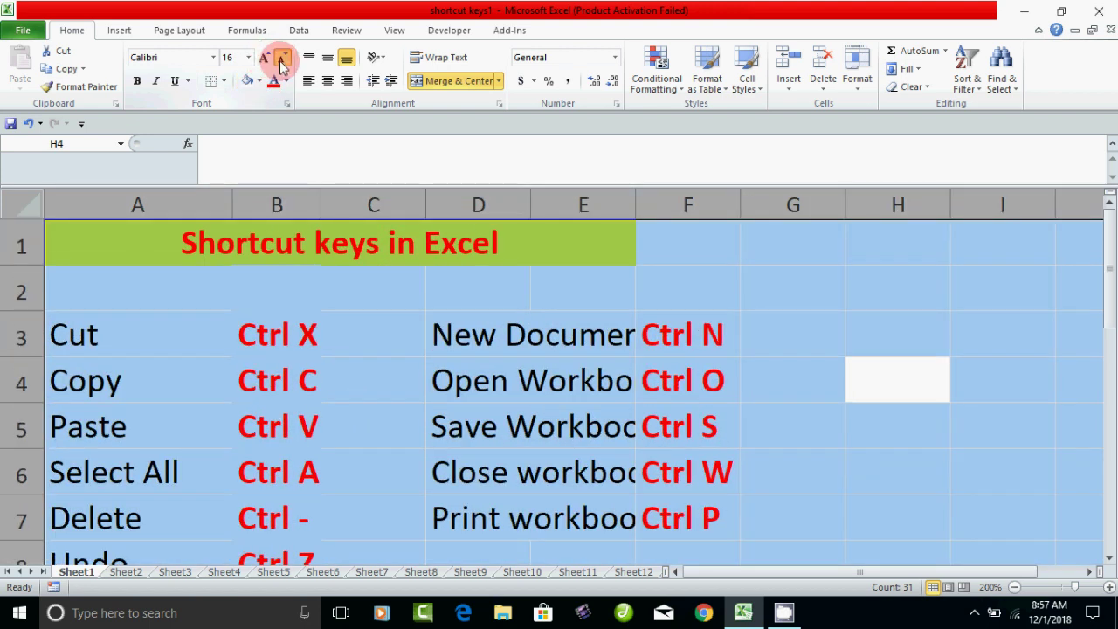
left_click(282, 59)
left_click(282, 59)
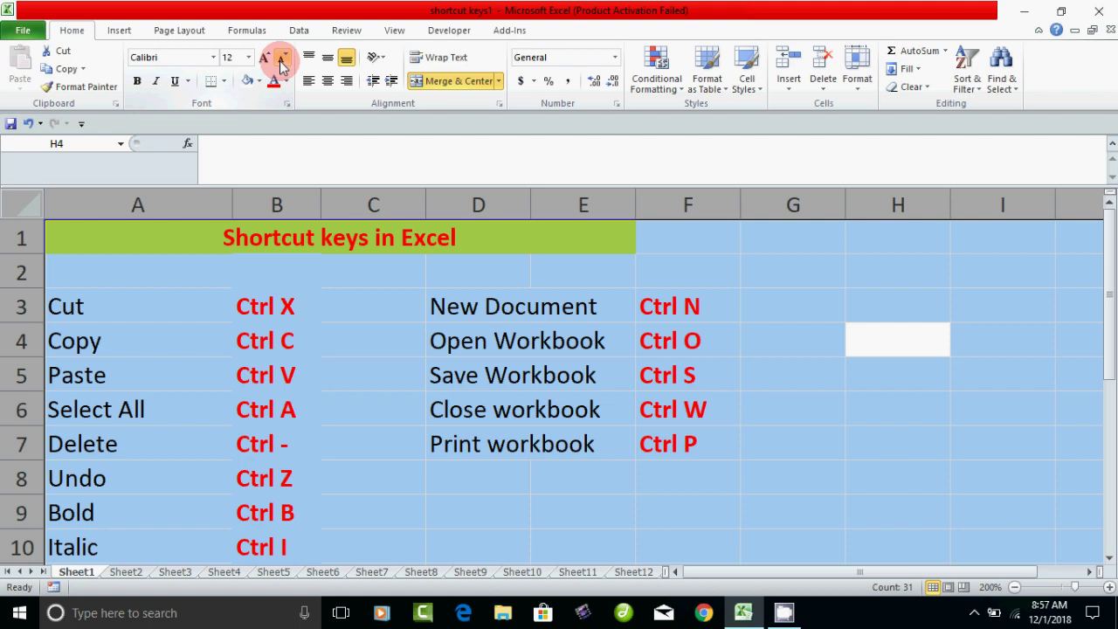
left_click(282, 60)
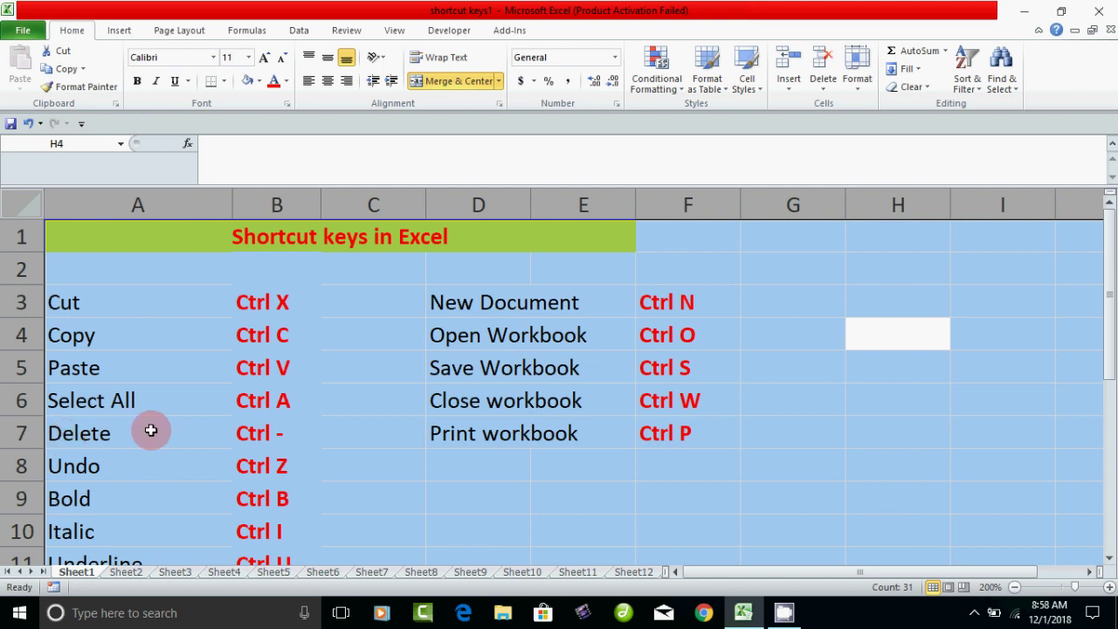
left_click(443, 471)
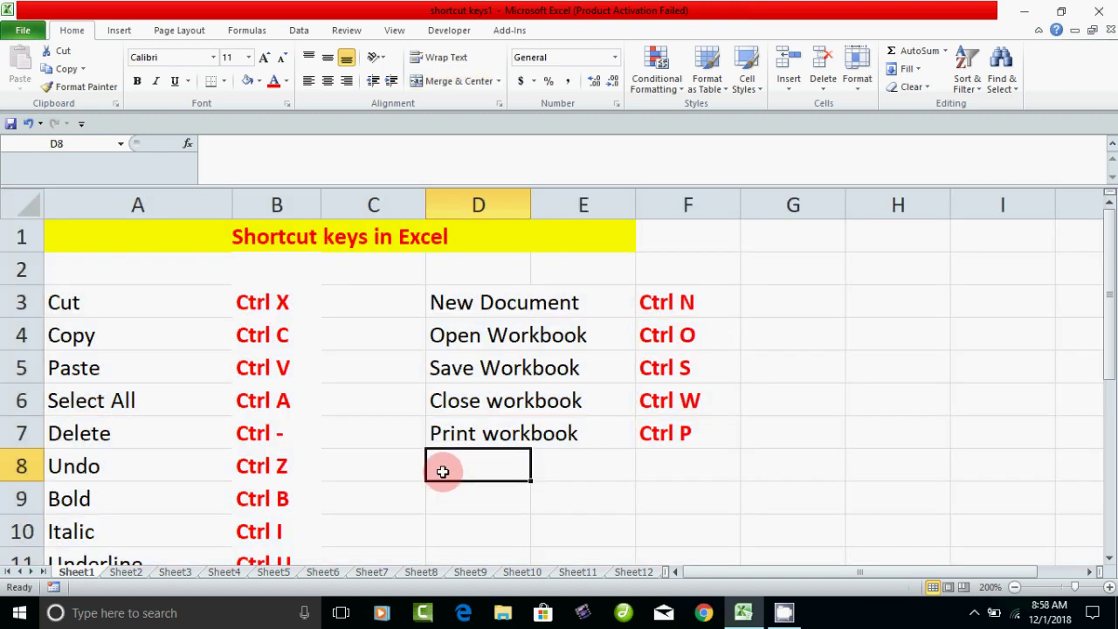
key("ctrl+a")
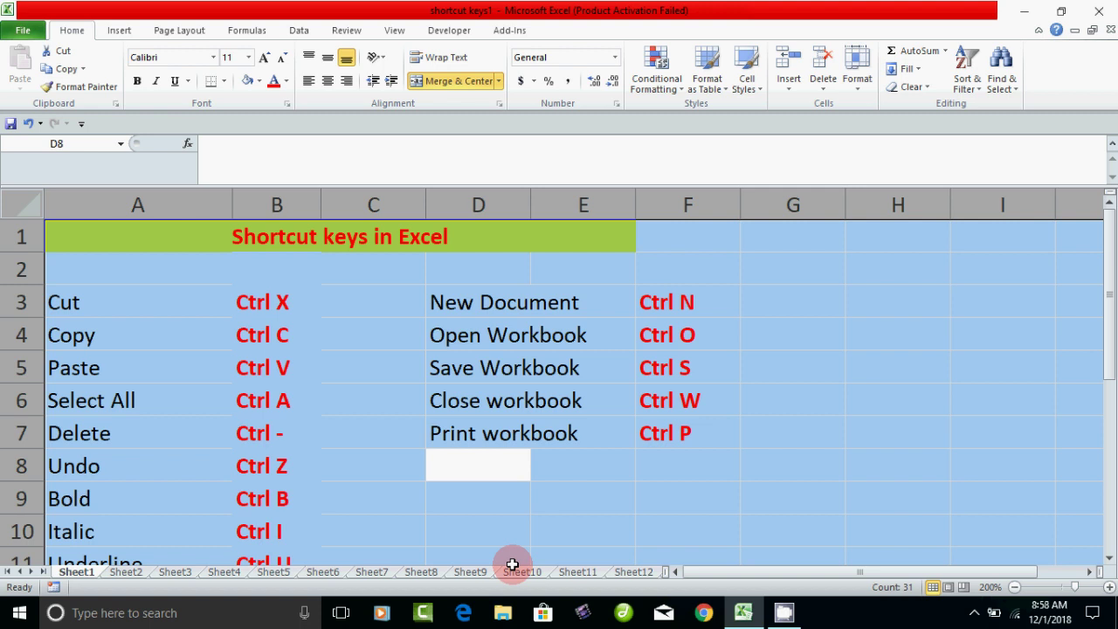
key("ctrl+minus")
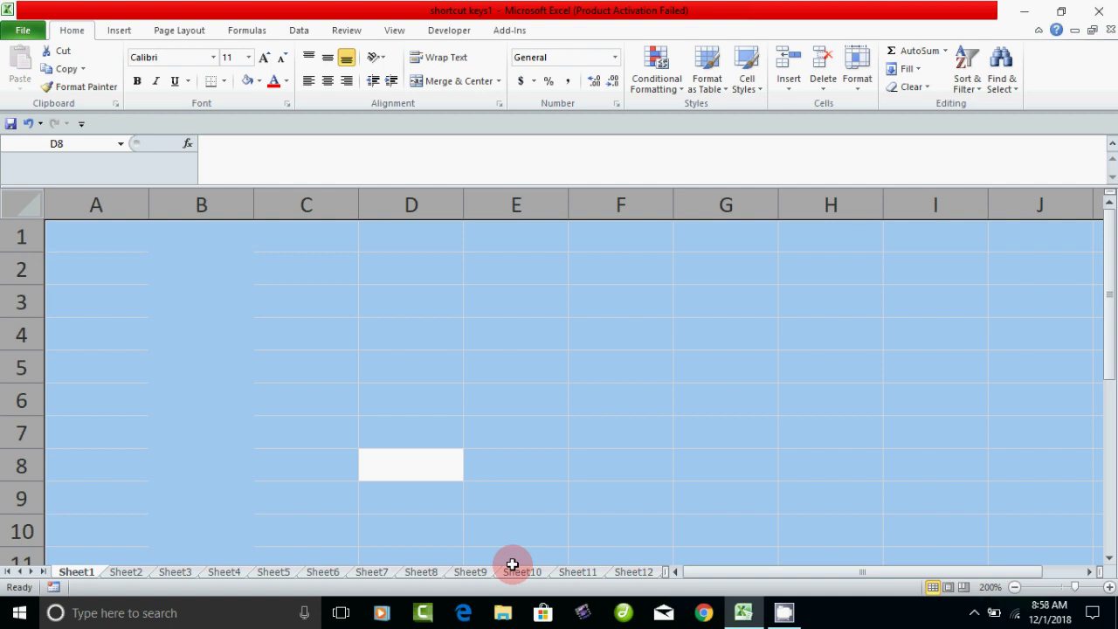
key("ctrl+z")
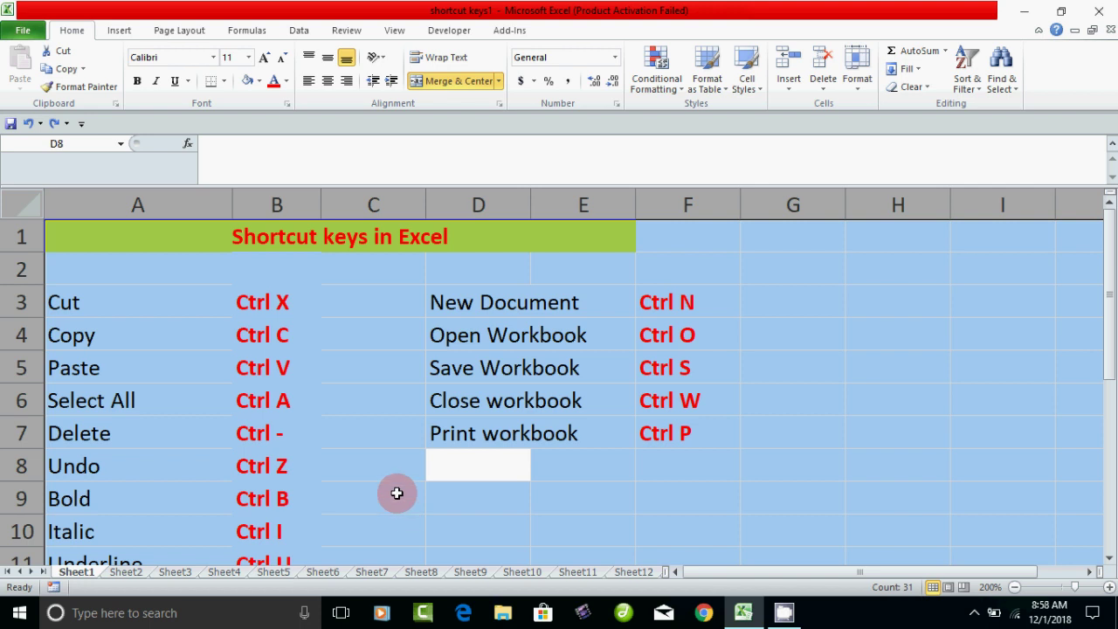
scroll(398, 493, "down", 2)
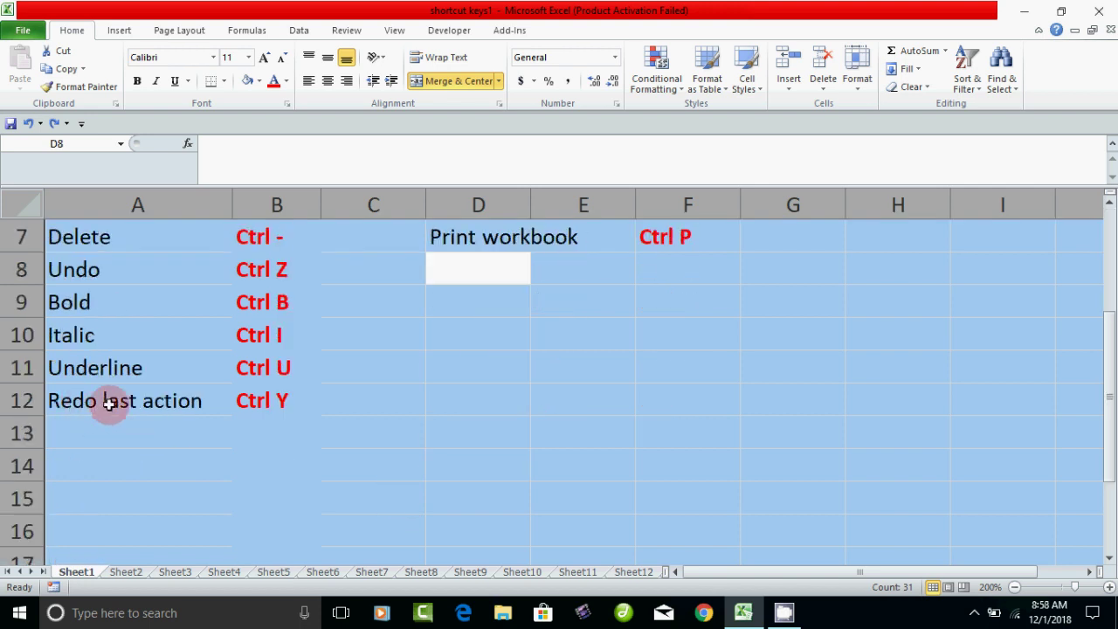
left_click(193, 404)
left_click(243, 404)
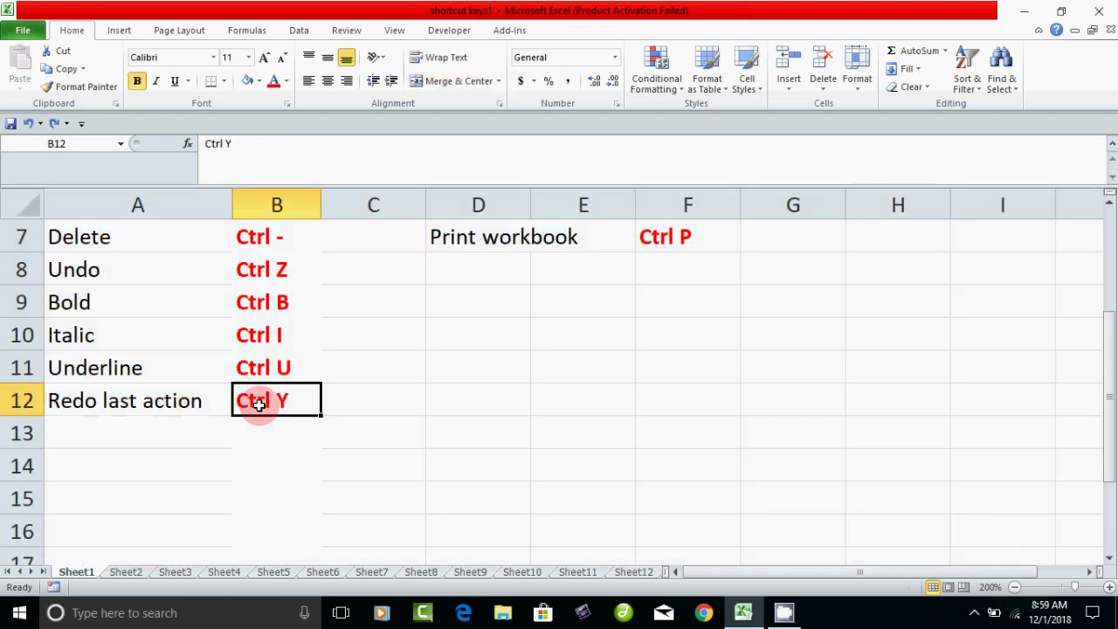
scroll(349, 461, "up", 2)
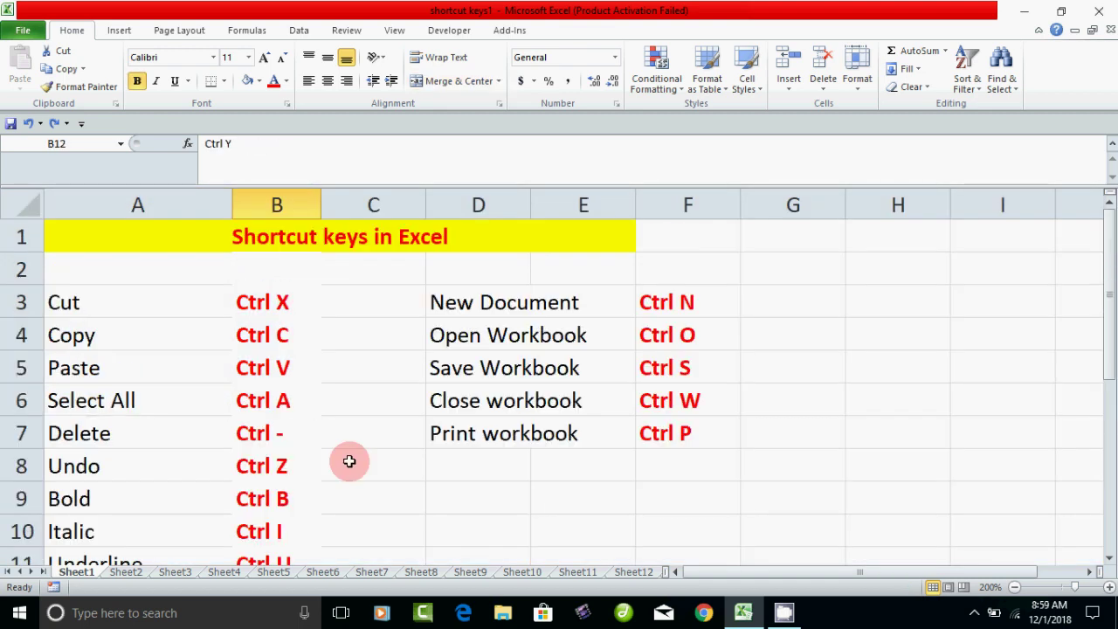
key("ctrl+a")
scroll(349, 461, "down", 1)
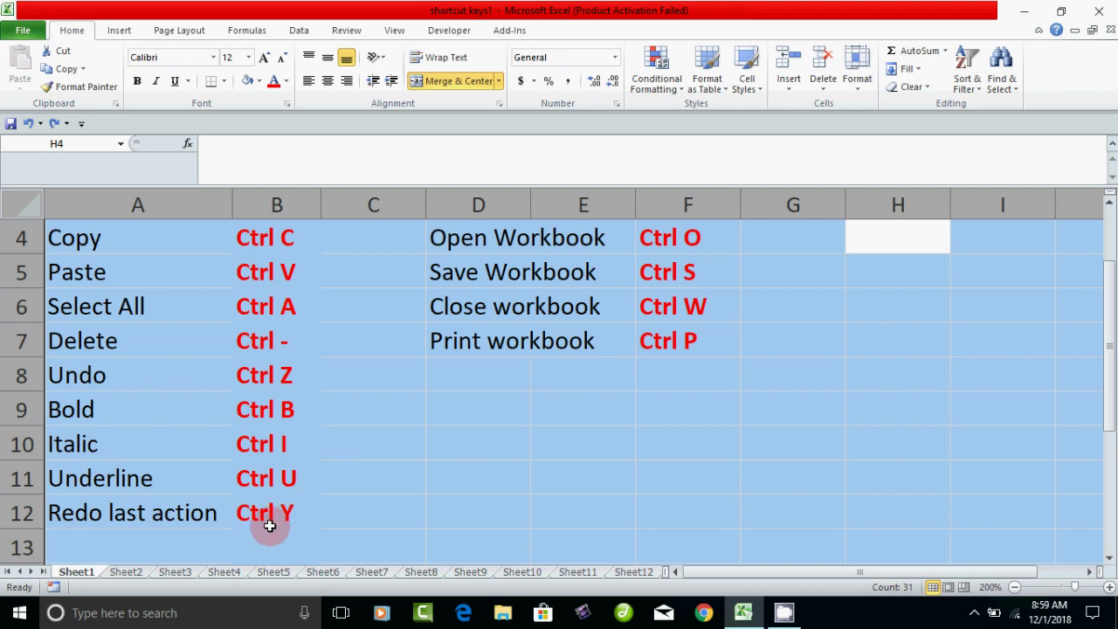
key("ctrl+z")
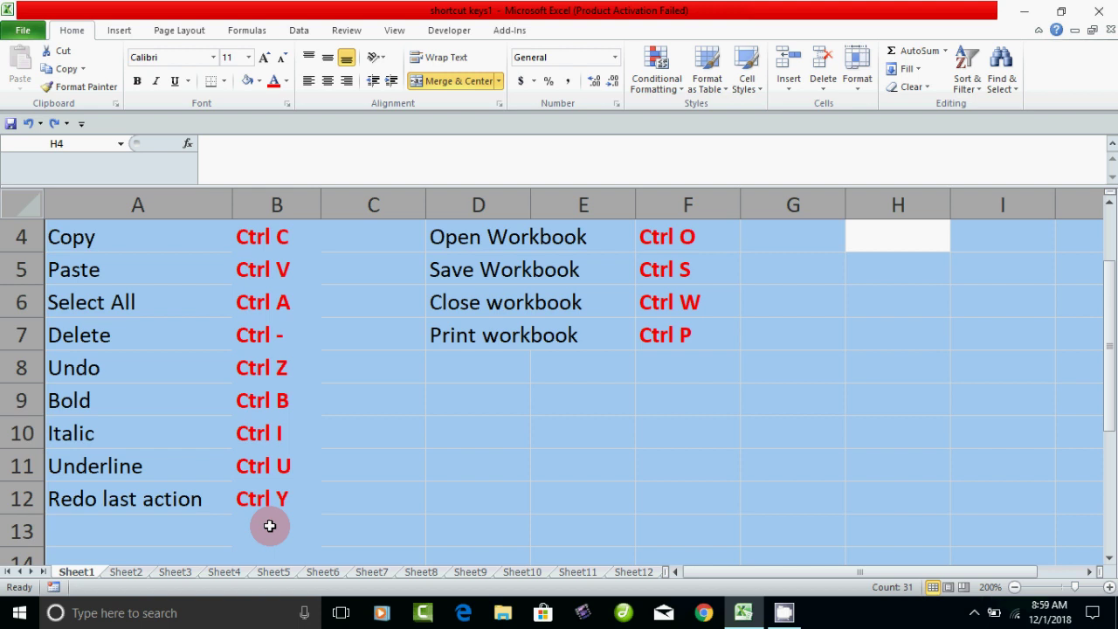
scroll(270, 525, "up", 1)
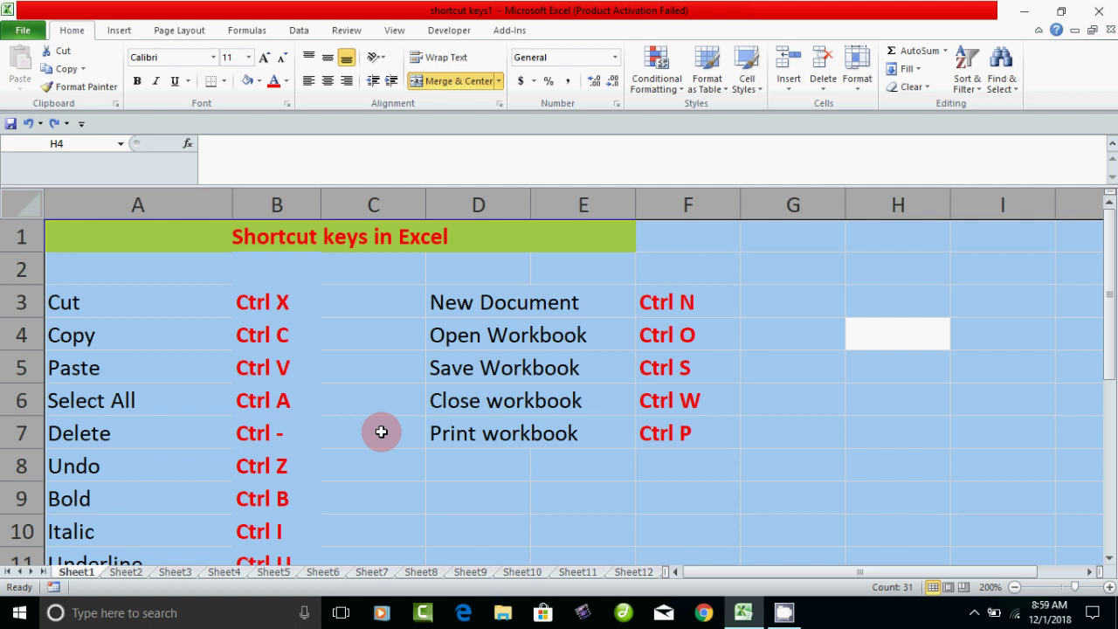
key("ctrl+minus")
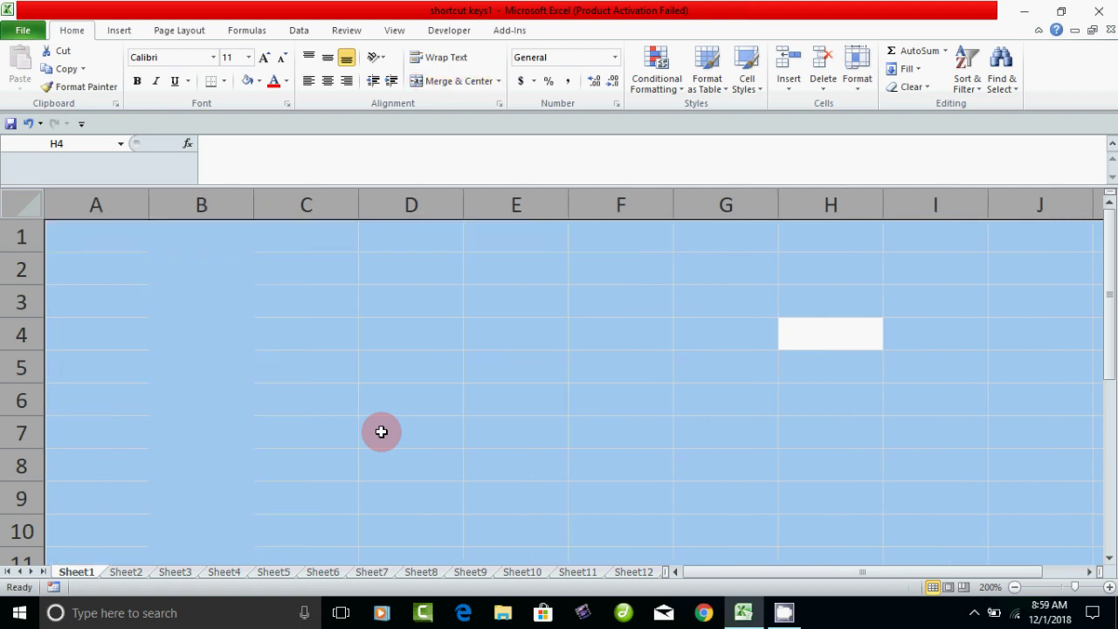
key("ctrl+z")
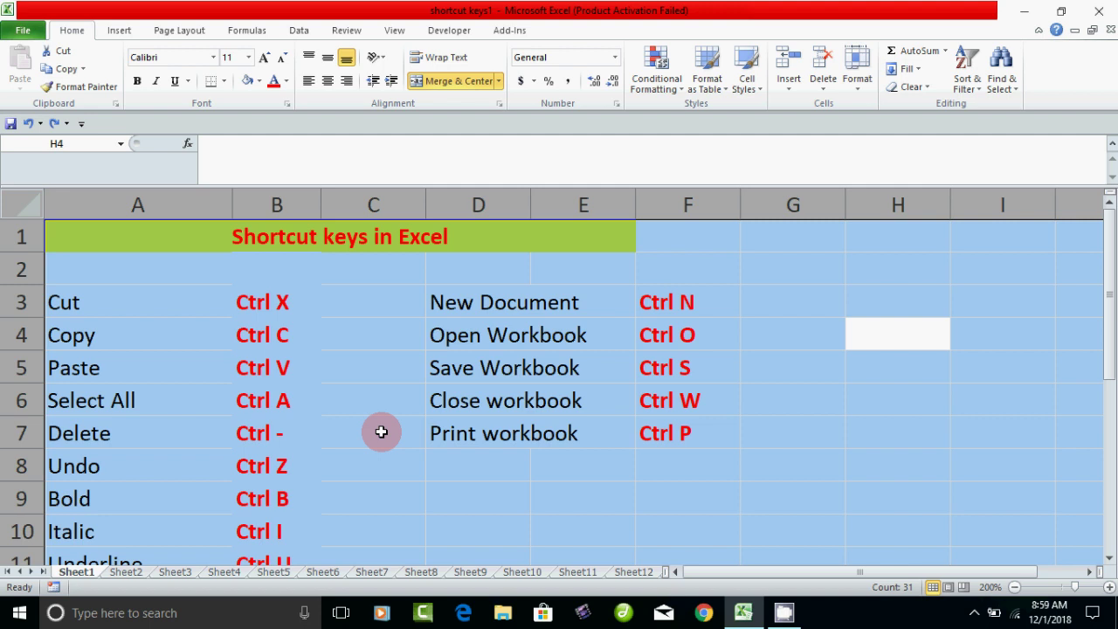
key("ctrl+y")
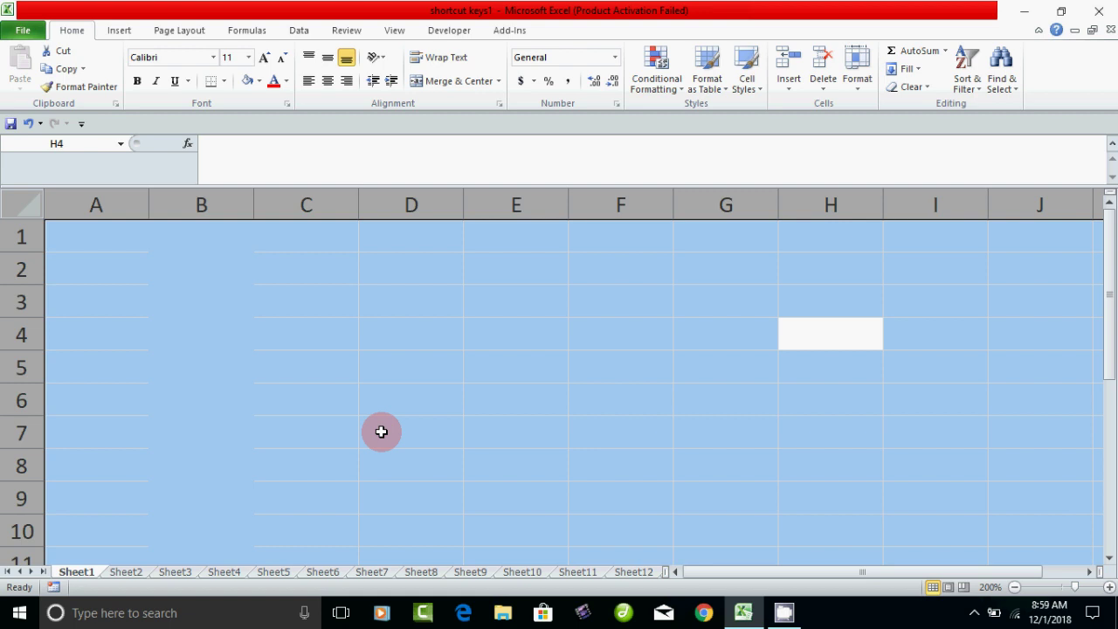
key("ctrl+z")
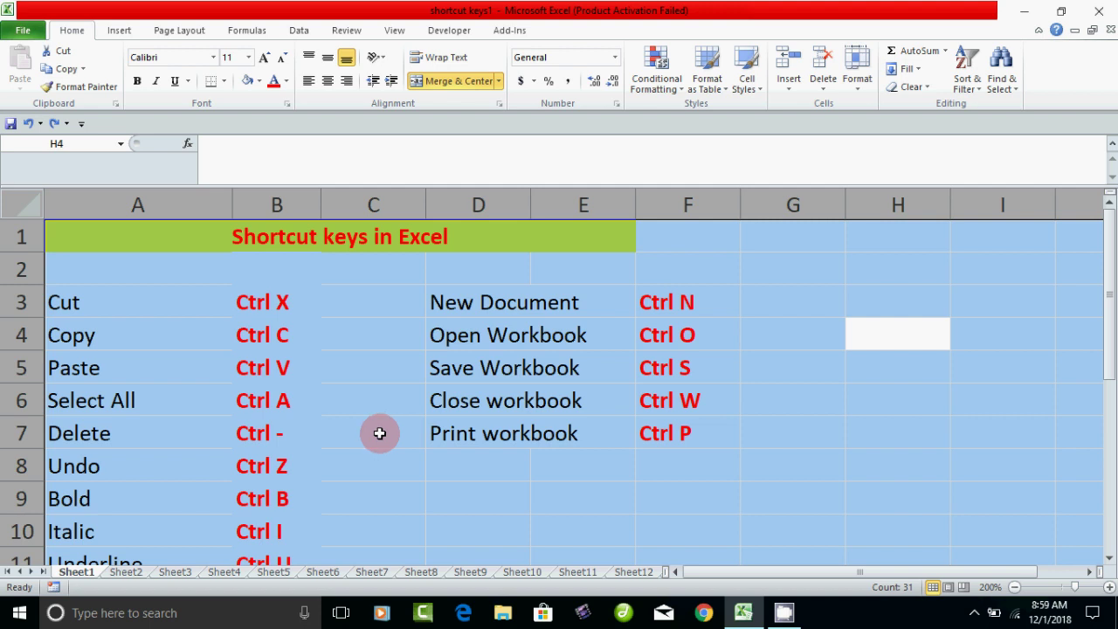
left_click(380, 433)
scroll(378, 450, "down", 2)
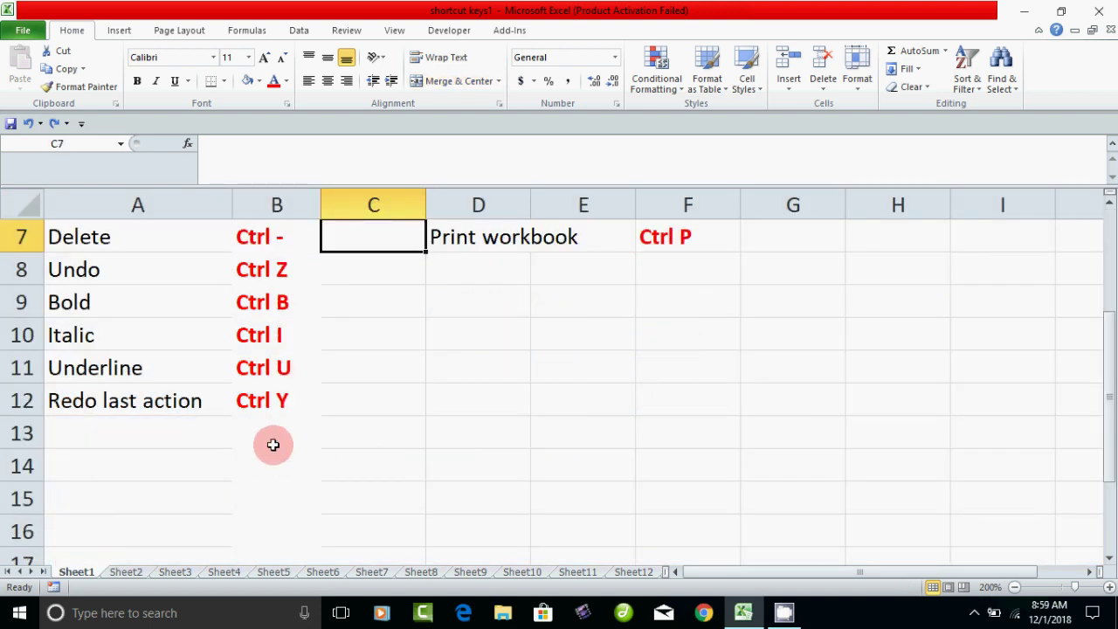
scroll(223, 362, "up", 1)
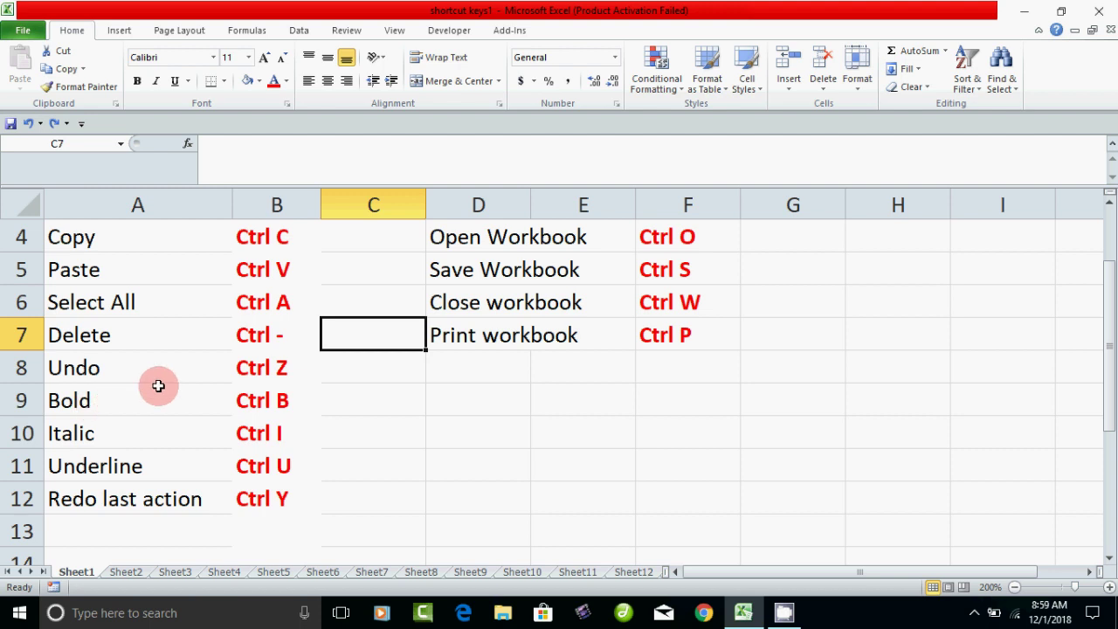
left_click(260, 367)
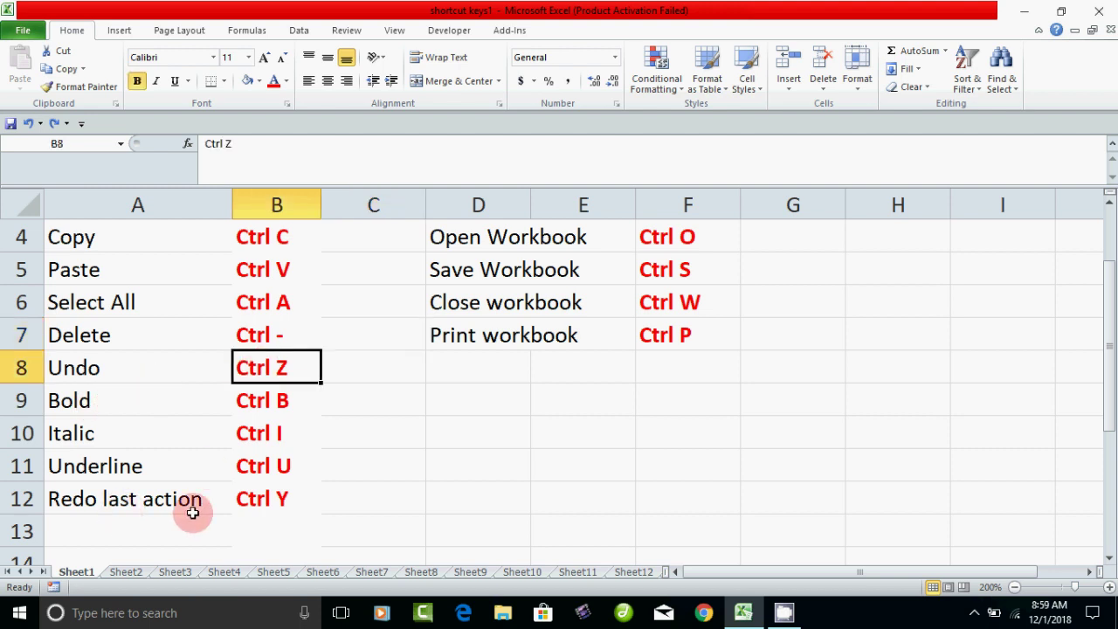
left_click(265, 502)
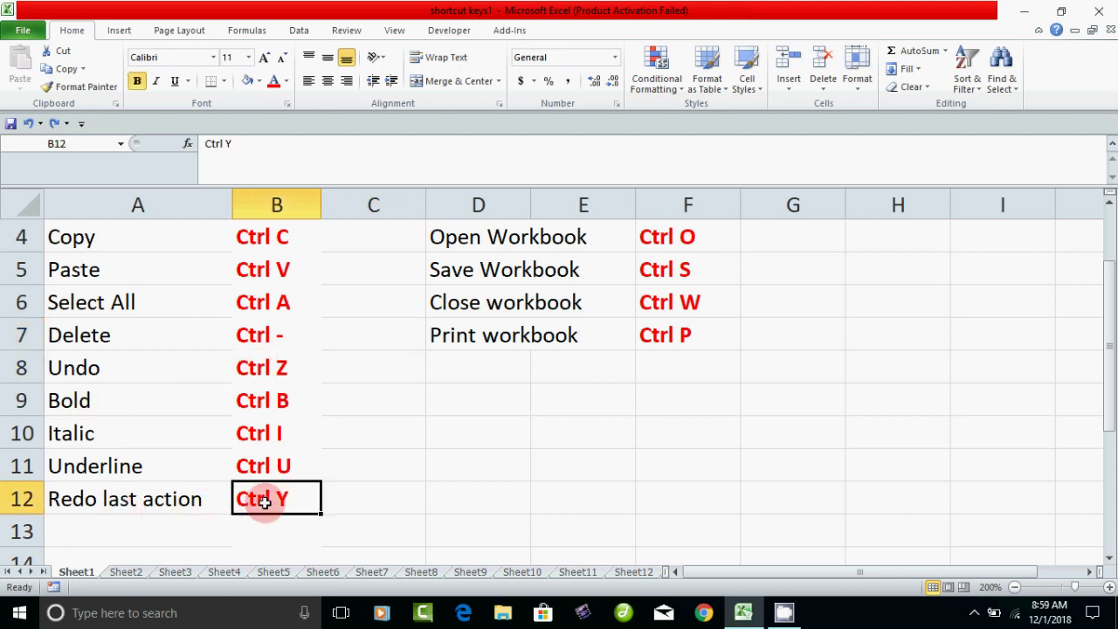
left_click(81, 400)
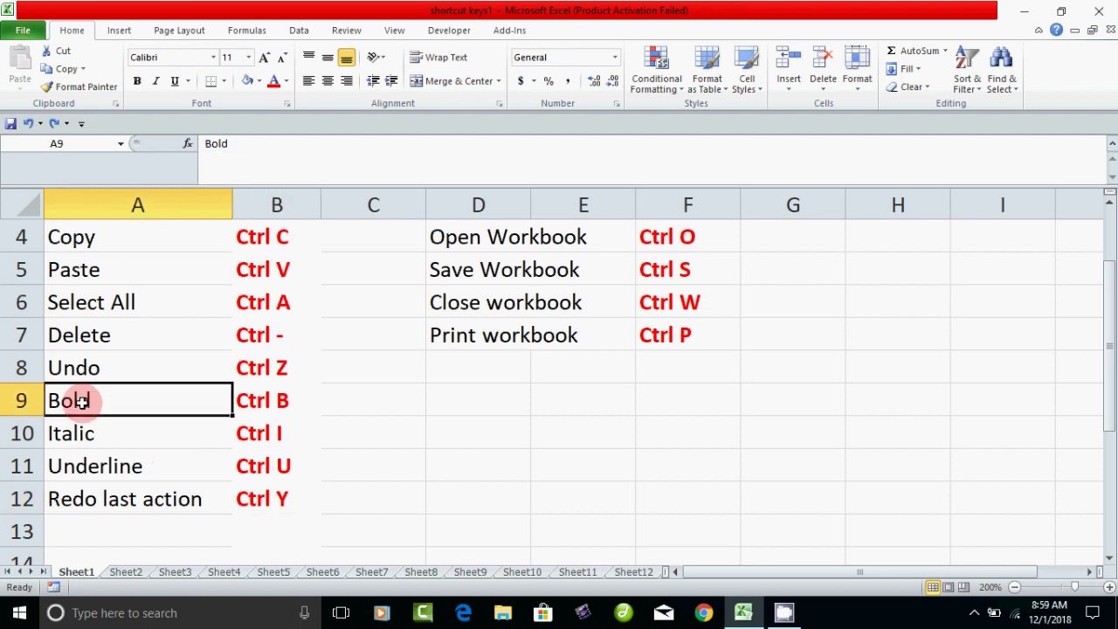
left_click(83, 438)
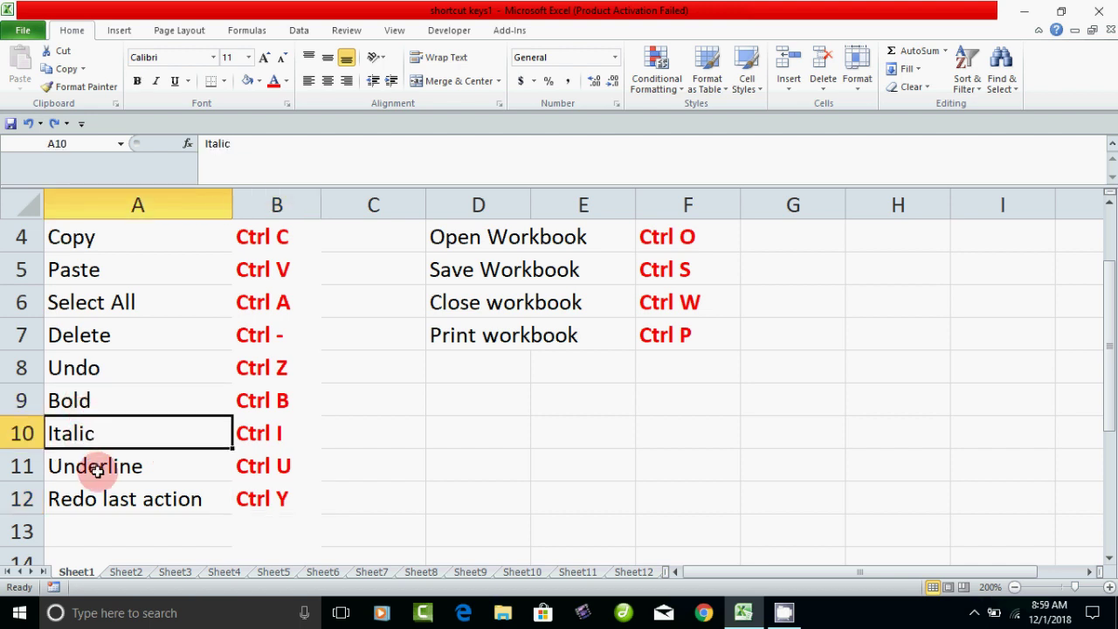
- Select the Underline entry in A11 and the Ctrl B shortcut in B9
left_click(95, 468)
left_click(267, 403)
scroll(650, 441, "up", 1)
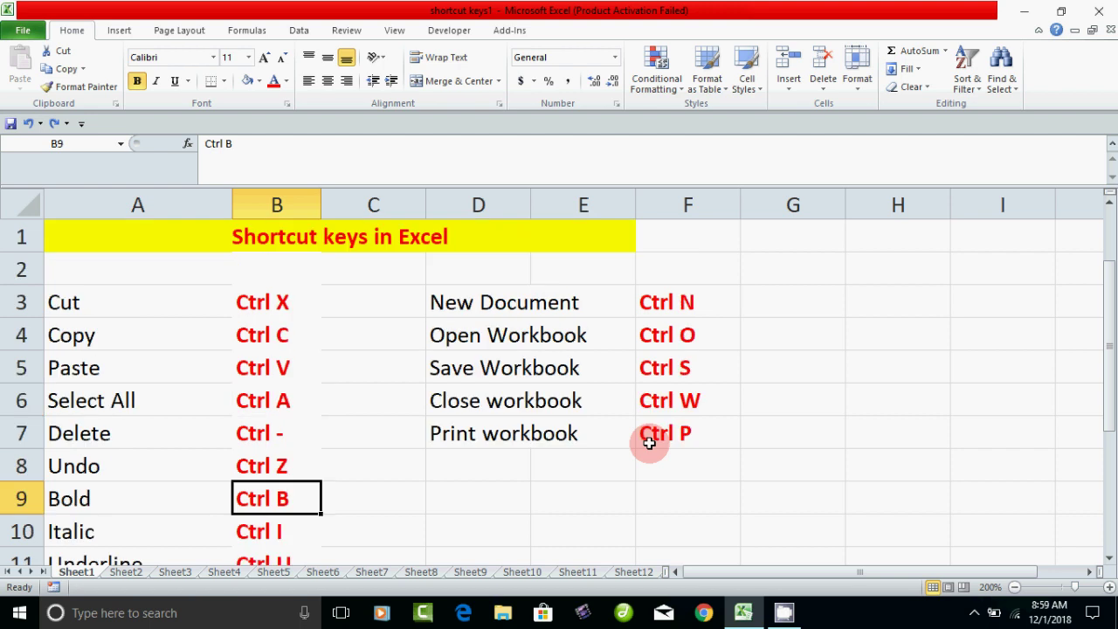
scroll(747, 441, "down", 2)
- Type 'nice to learn from online' into cell F12, correcting the typos
left_click(670, 402)
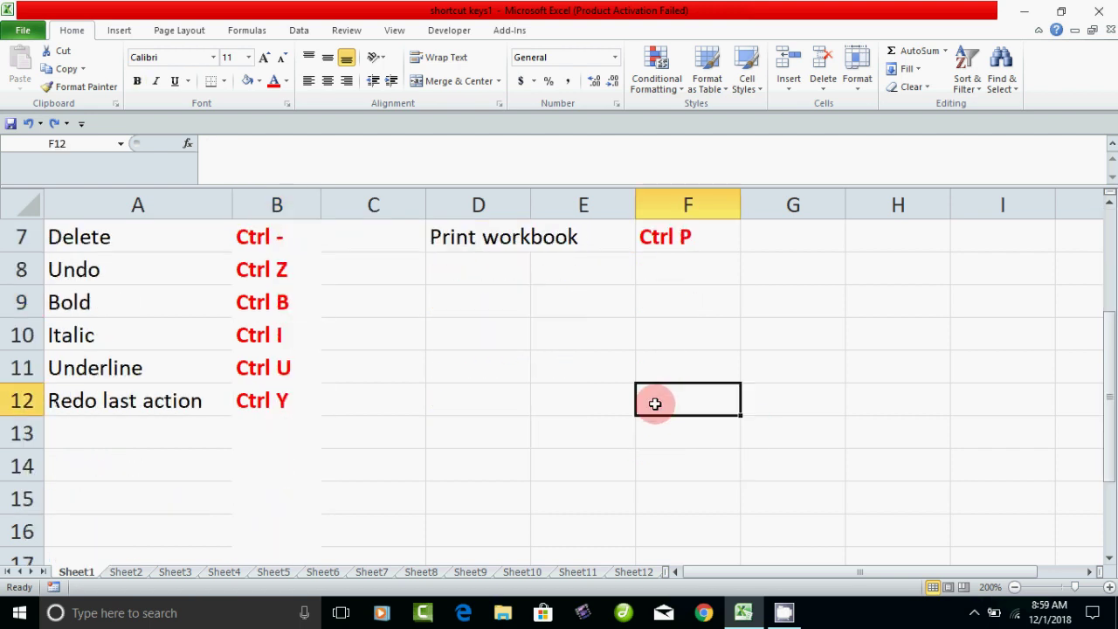
type("nice to la")
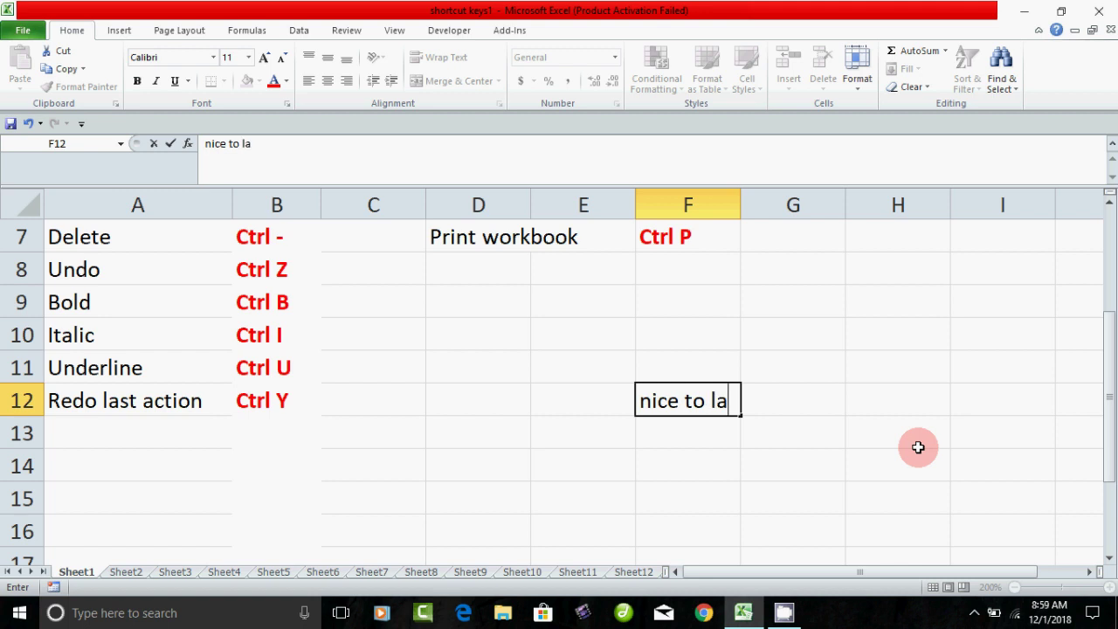
key("BackSpace")
type("earn from ")
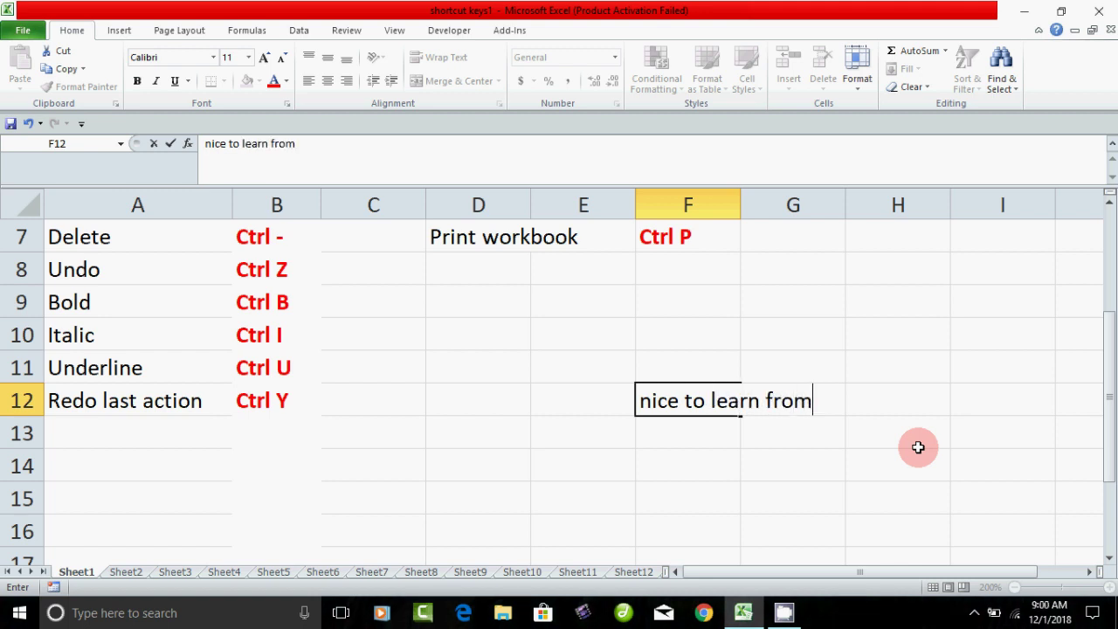
type("onlibne")
key("BackSpace")
key("BackSpace")
key("BackSpace")
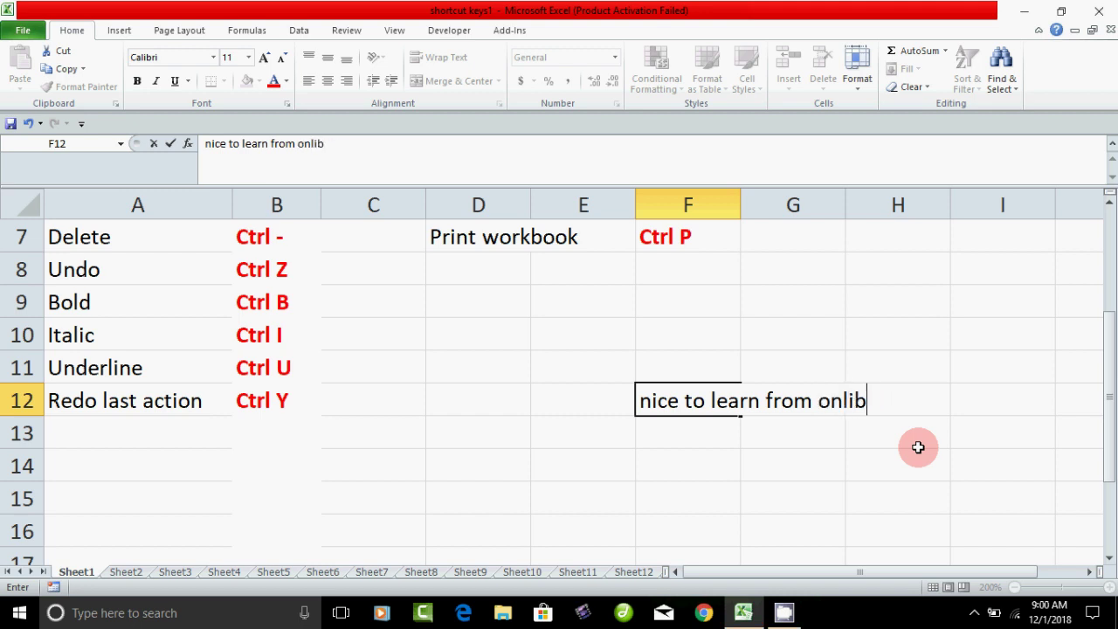
type("ne")
left_click(821, 486)
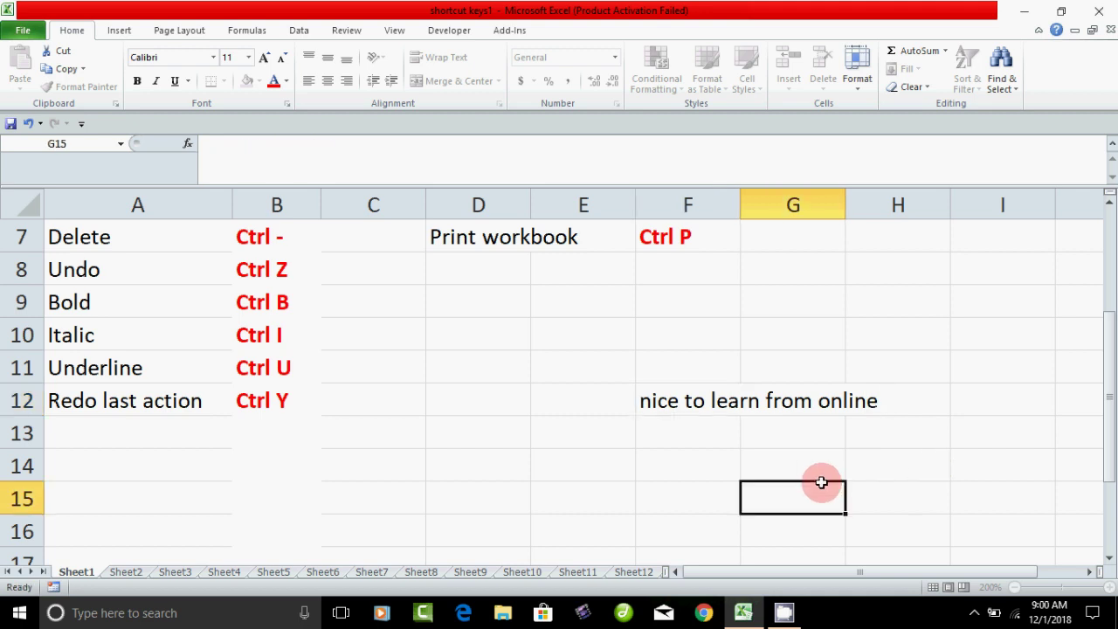
- Bold the F12 sentence with Ctrl+B, undo it with Ctrl+Z, then copy F12
left_click(647, 406)
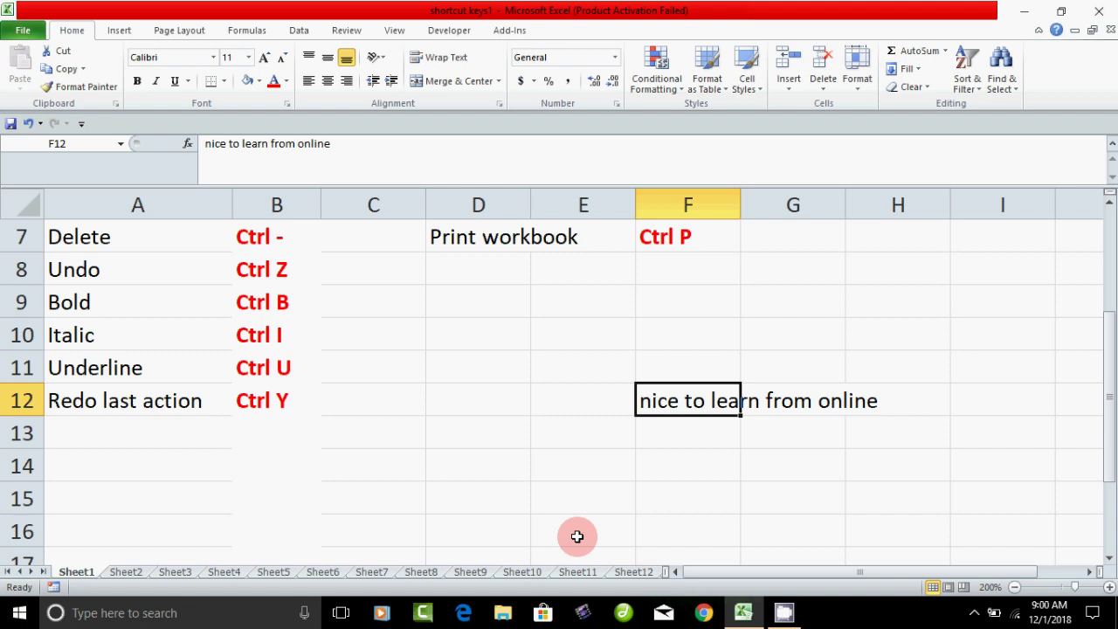
key("ctrl+b")
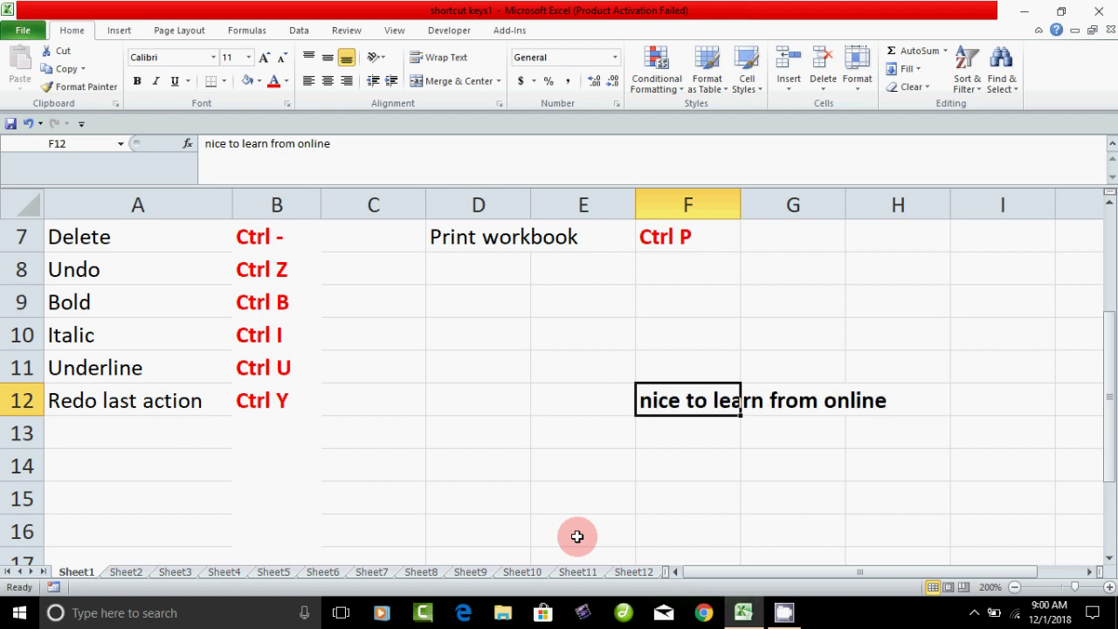
key("ctrl+z")
left_click(700, 458)
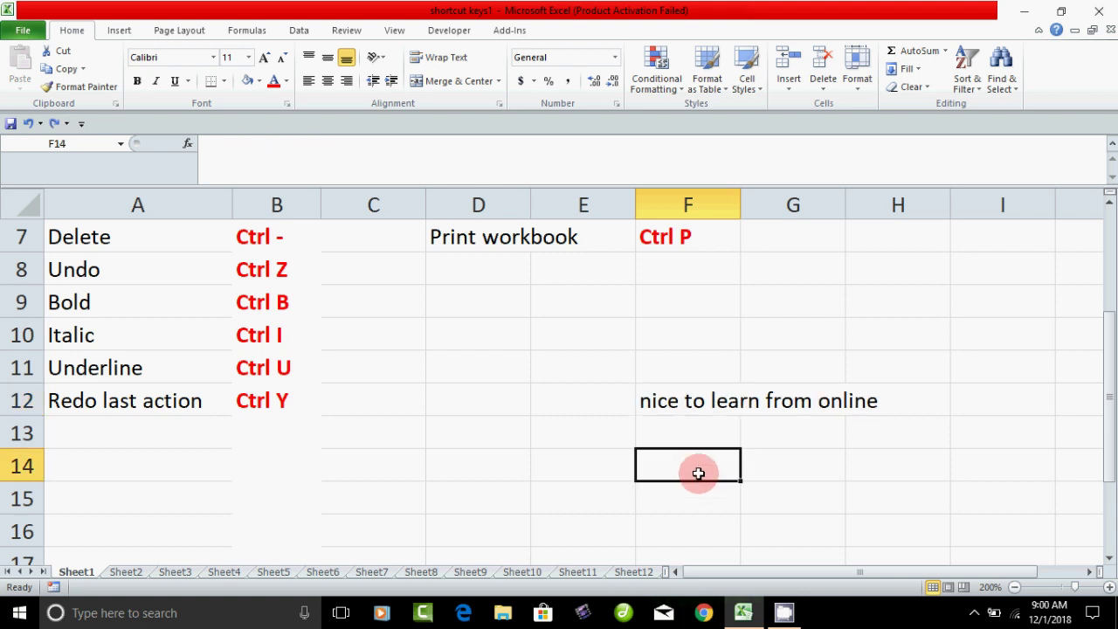
left_click(666, 402)
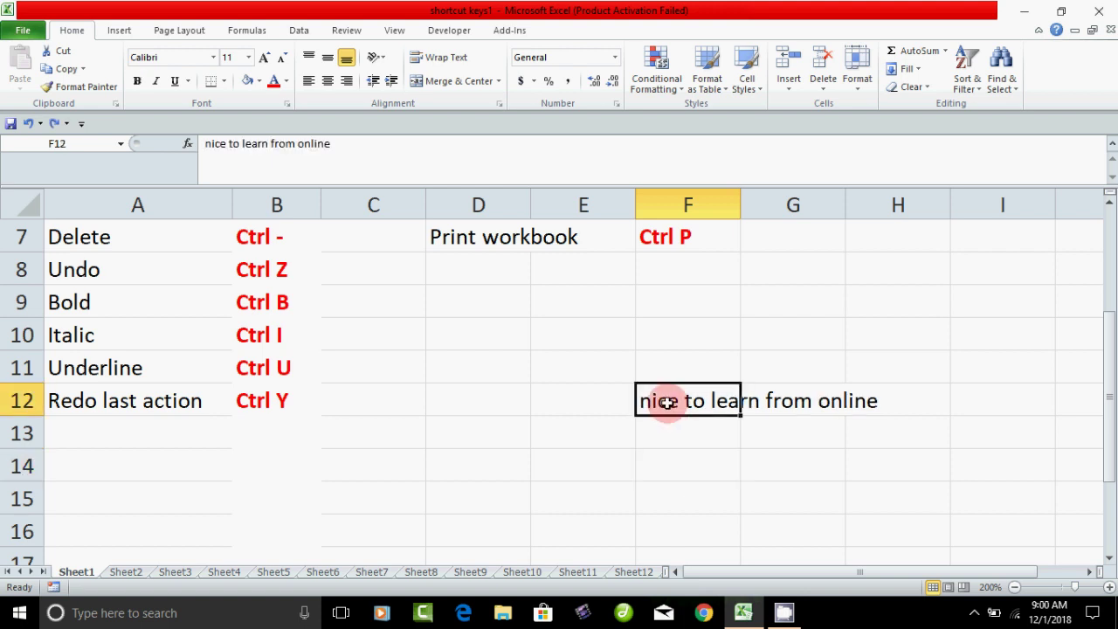
key("ctrl+c")
- Paste the F12 sentence into F14, end copy mode, and select the F12:H12 and F14:H14 ranges
left_click(671, 466)
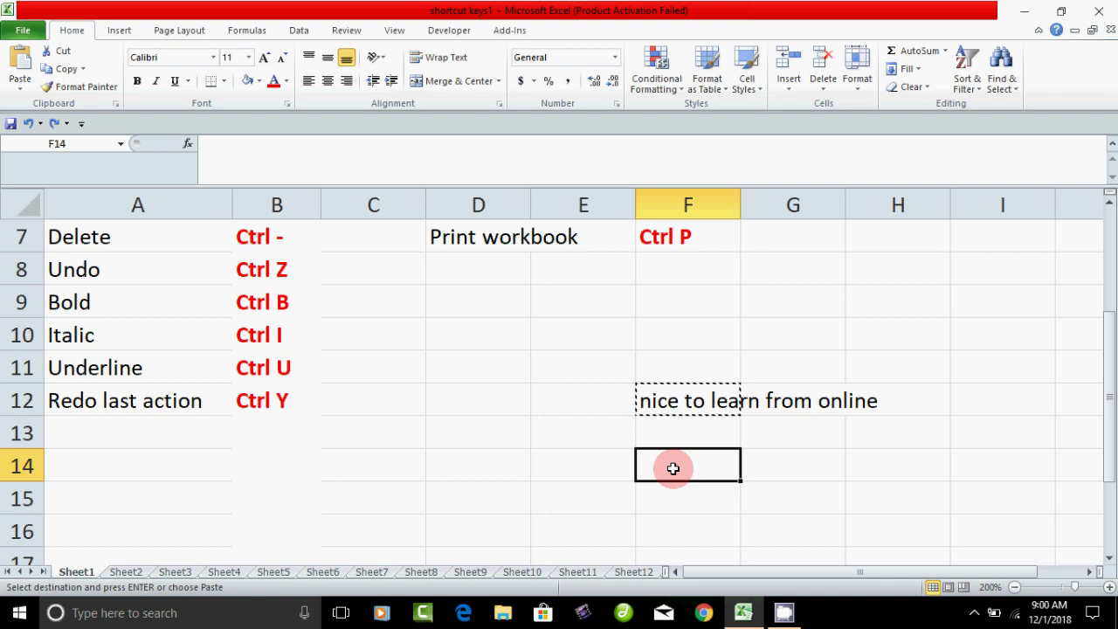
key("ctrl+v")
key("Escape")
left_click(689, 524)
left_click(672, 469)
left_click_drag(672, 469, 824, 466)
left_click_drag(712, 402, 846, 408)
left_click(706, 476)
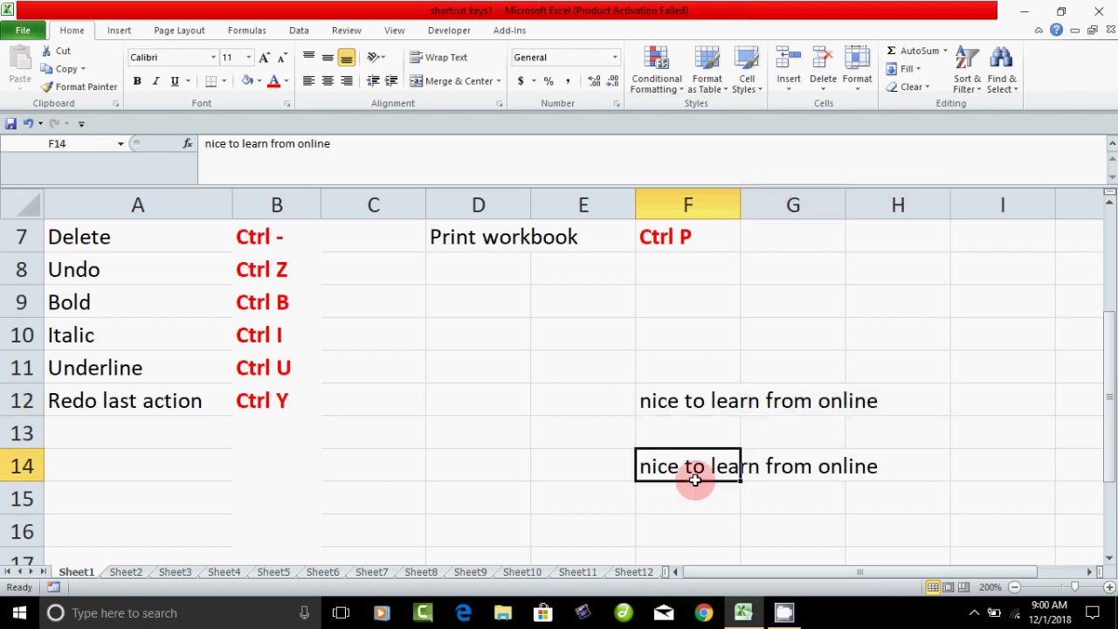
left_click_drag(689, 469, 857, 473)
left_click(699, 498)
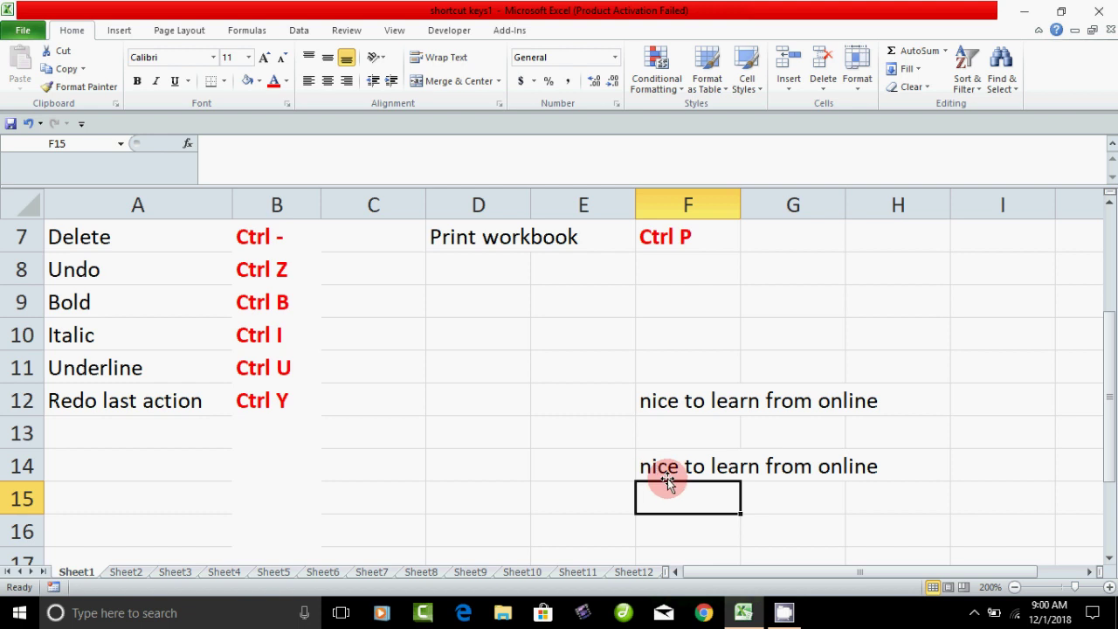
left_click(681, 400)
- Make the F14 copy bold and compare it with the regular F12 original
left_click(688, 465)
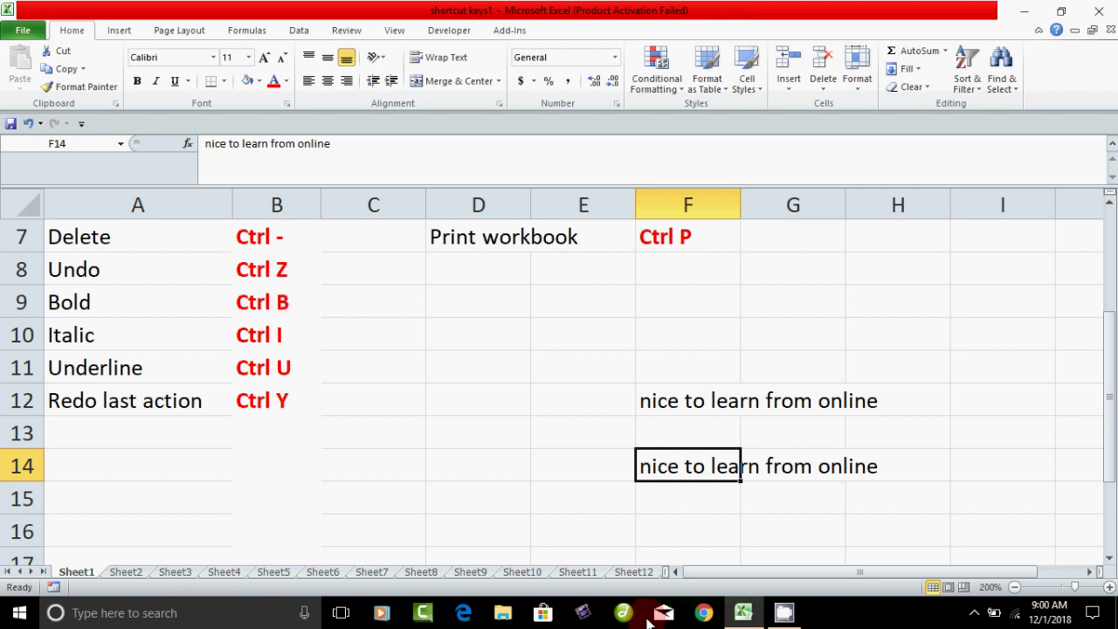
key("ctrl+b")
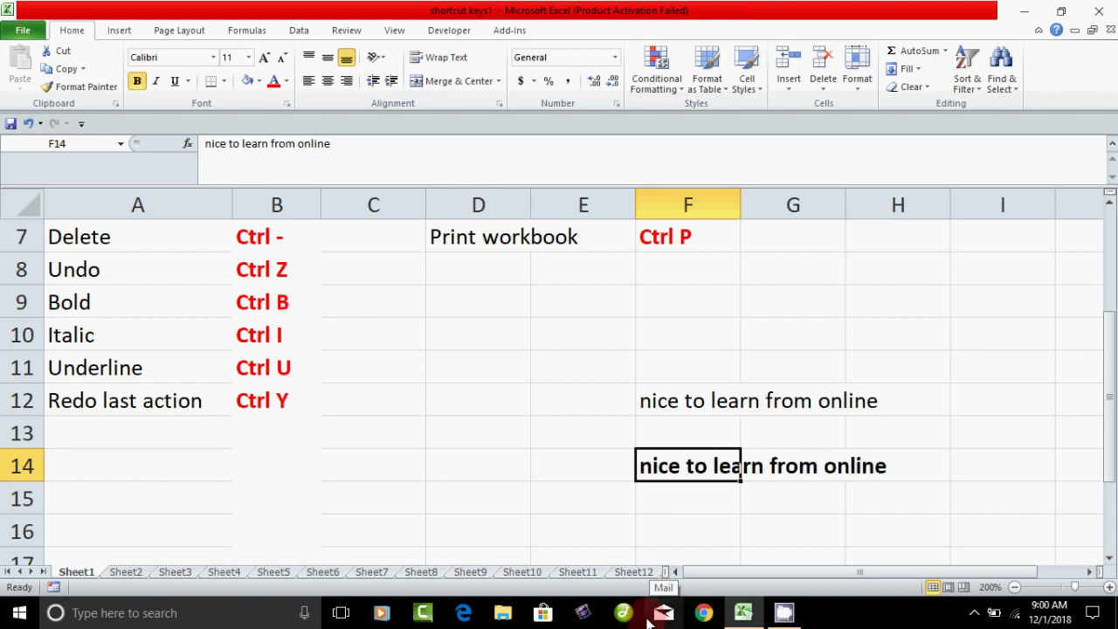
left_click(716, 506)
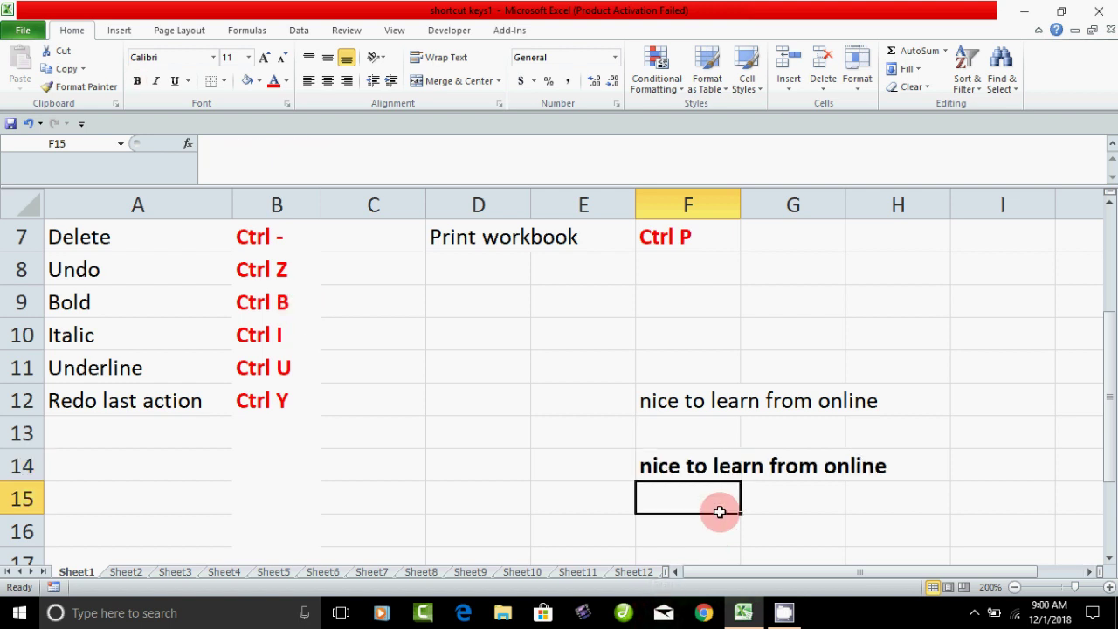
left_click(716, 400)
left_click(722, 468)
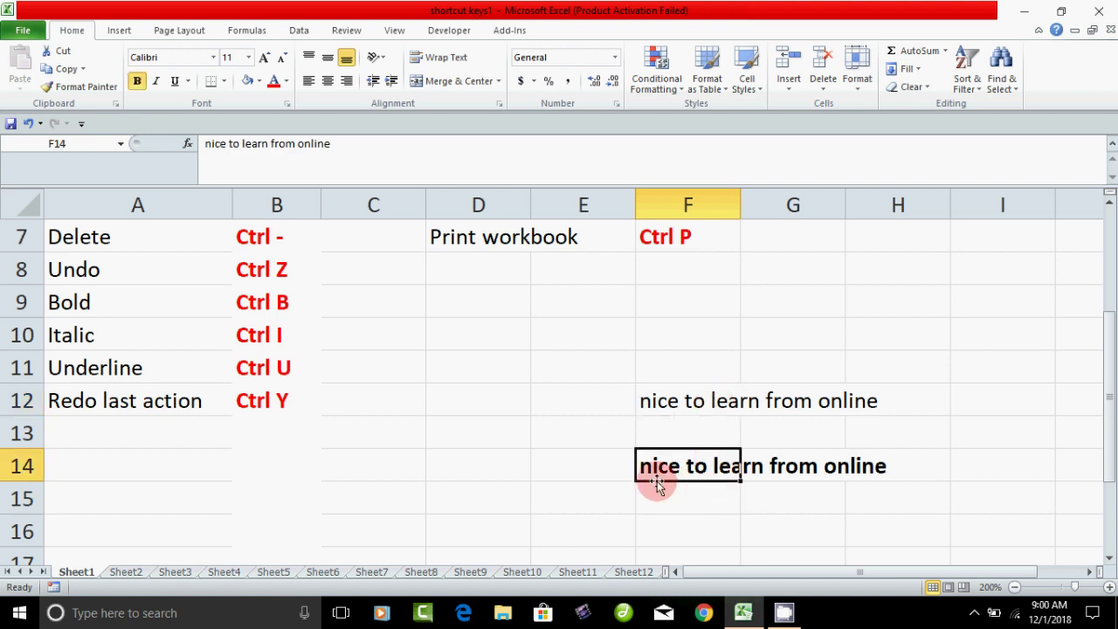
left_click(669, 503)
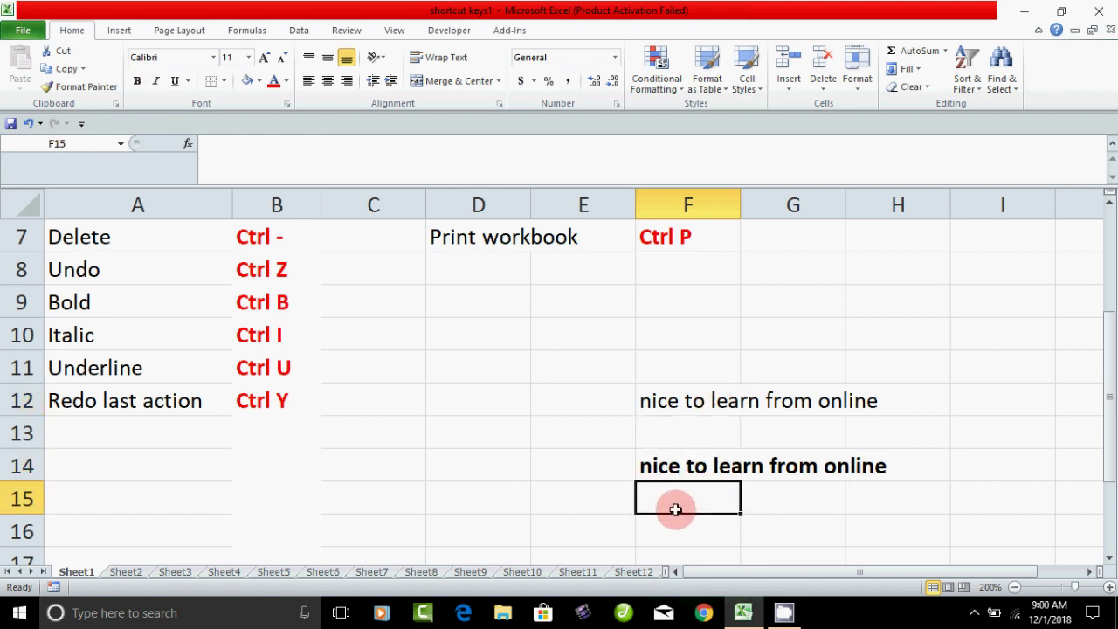
left_click(658, 398)
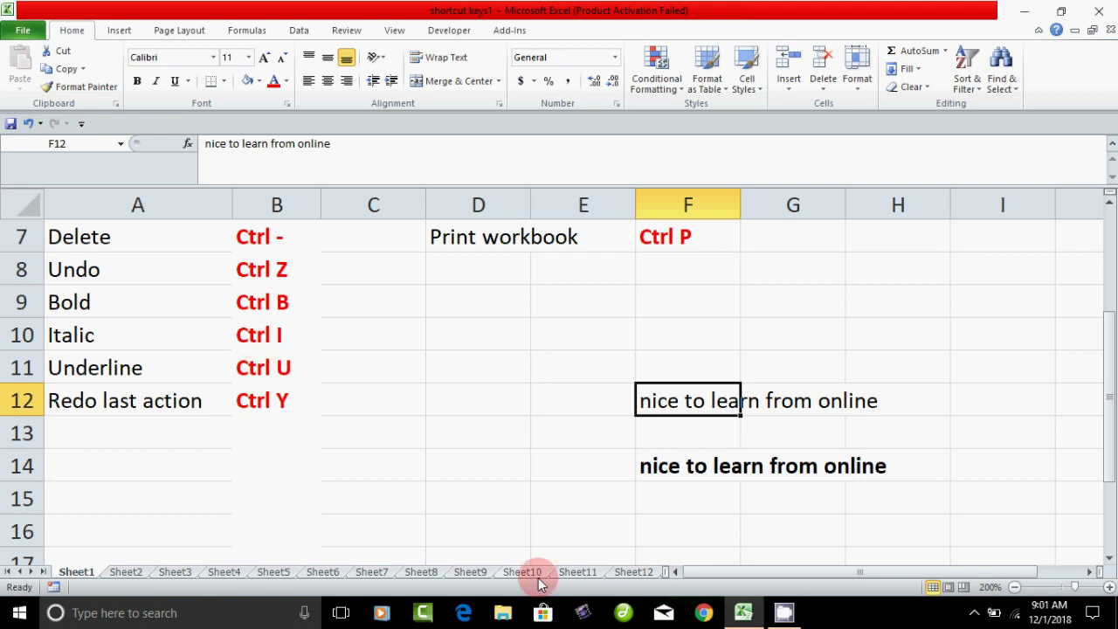
key("ctrl+i")
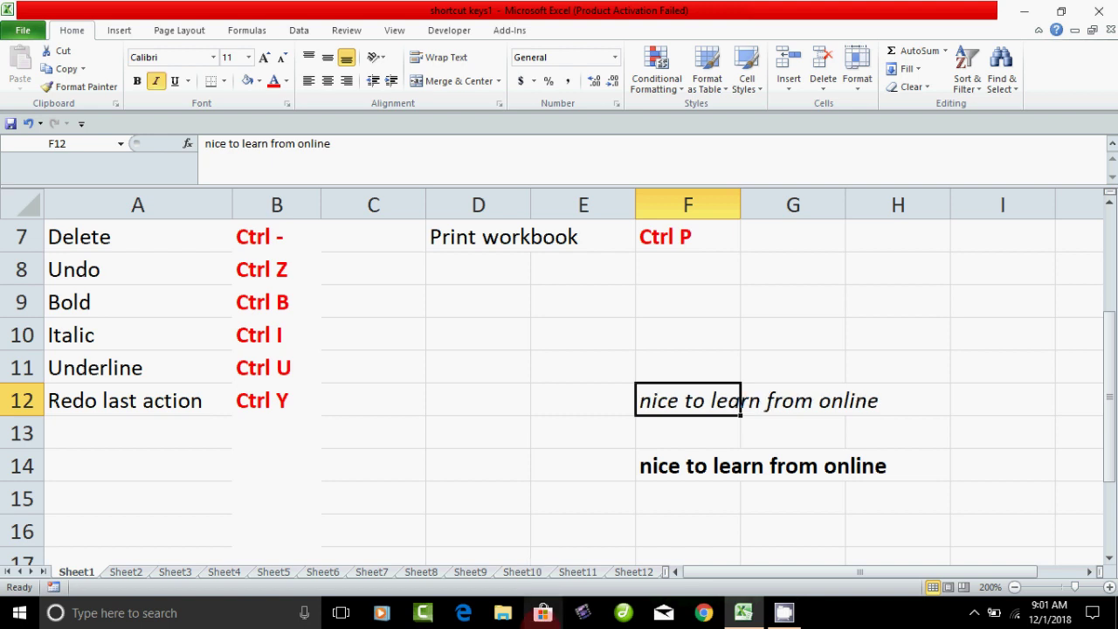
left_click(667, 522)
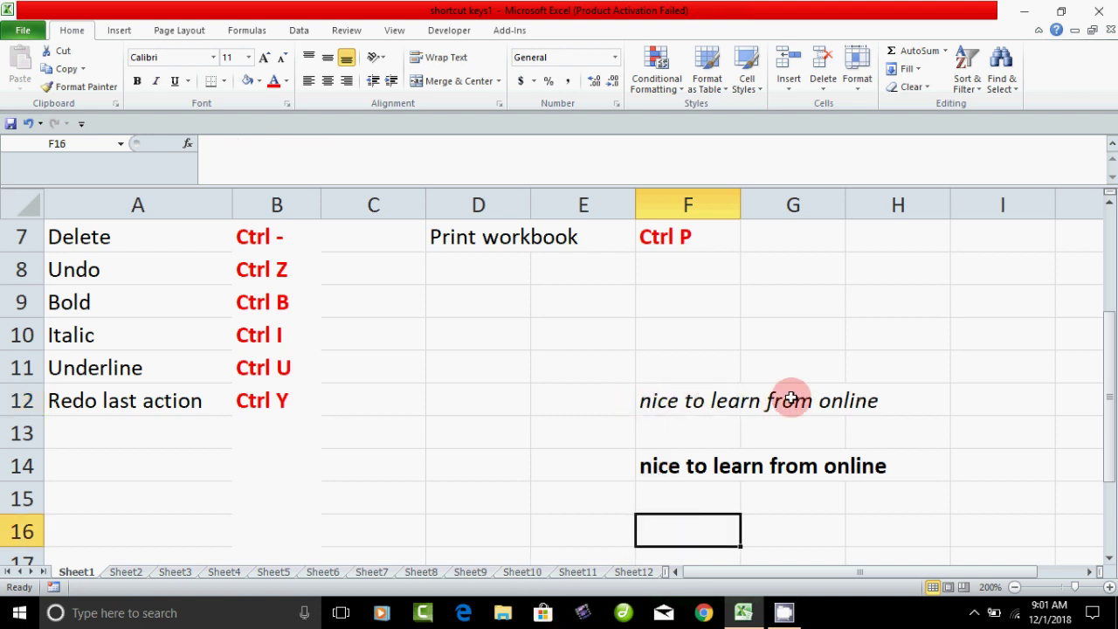
left_click(661, 403)
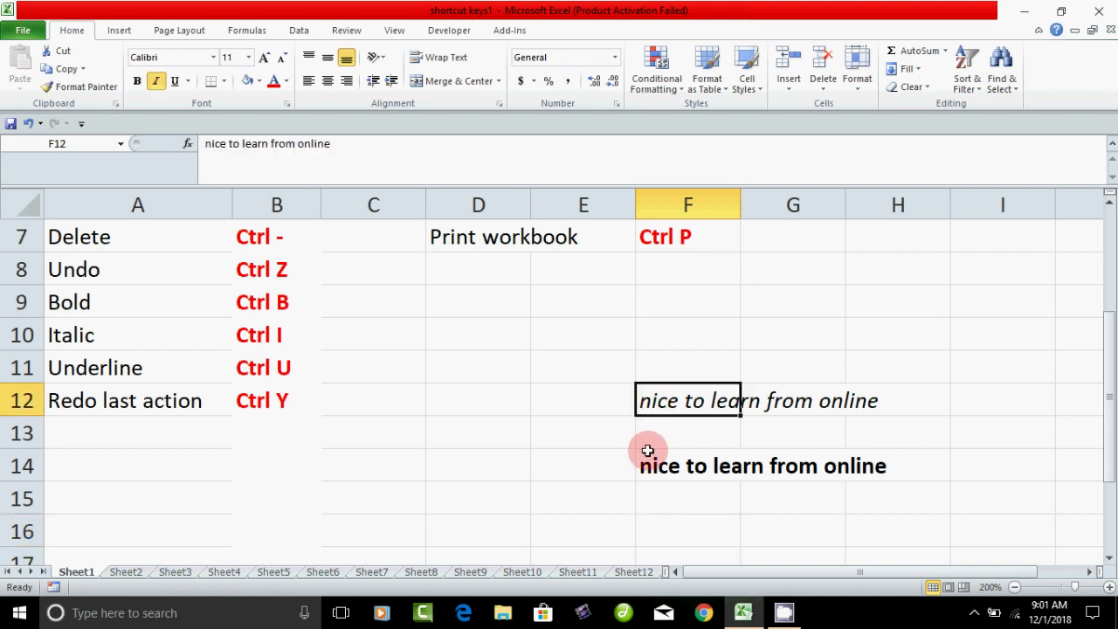
key("ctrl+i")
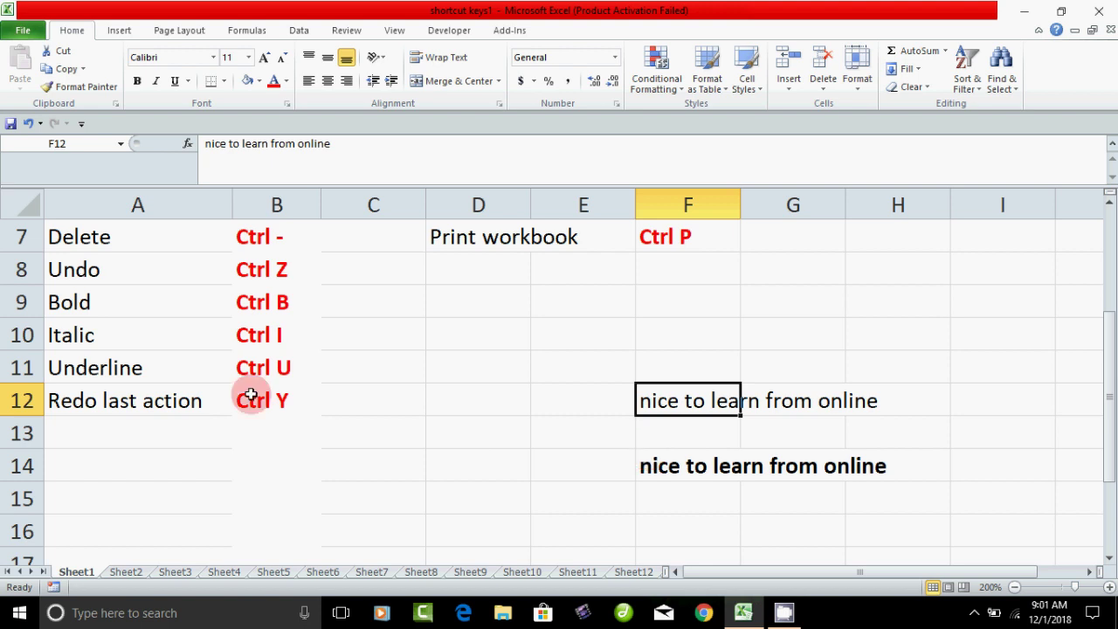
left_click(131, 368)
left_click(272, 367)
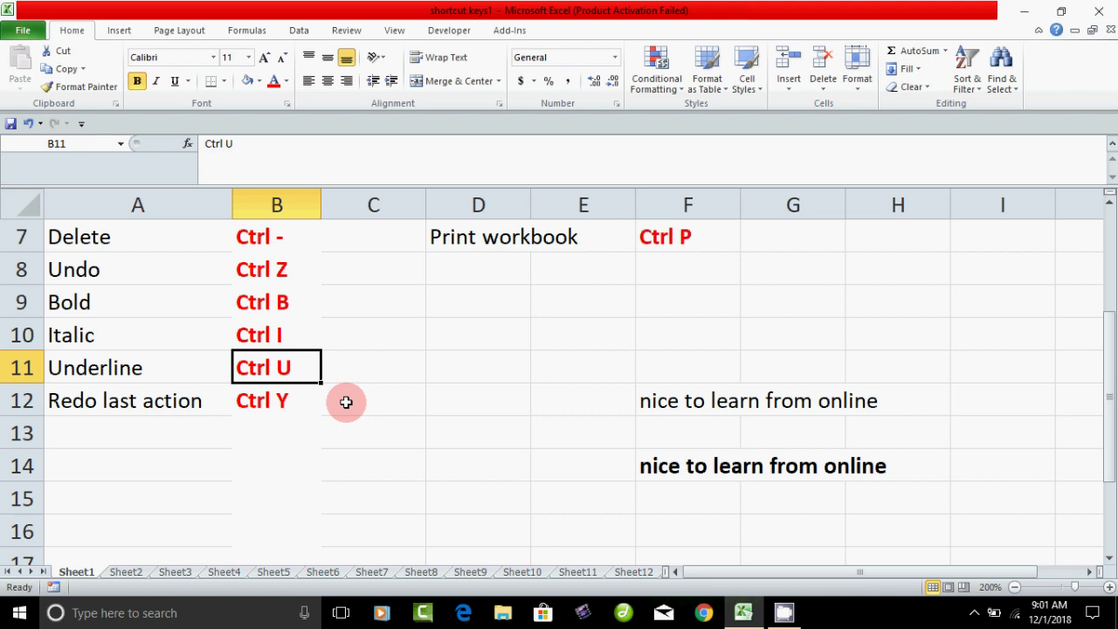
left_click(669, 399)
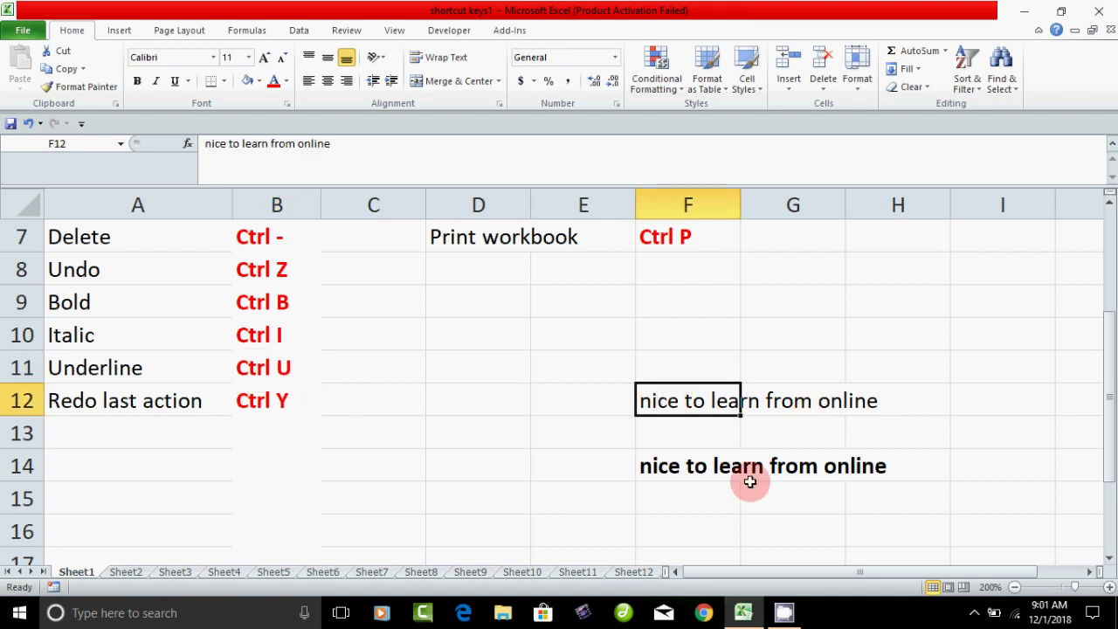
key("ctrl+u")
left_click(824, 442)
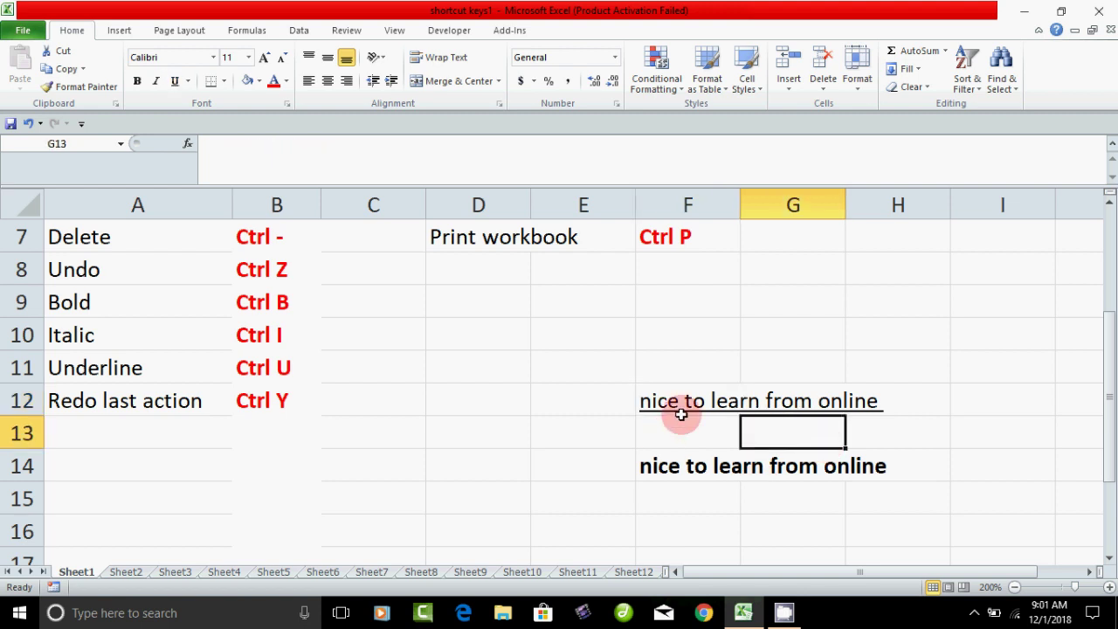
left_click(699, 402)
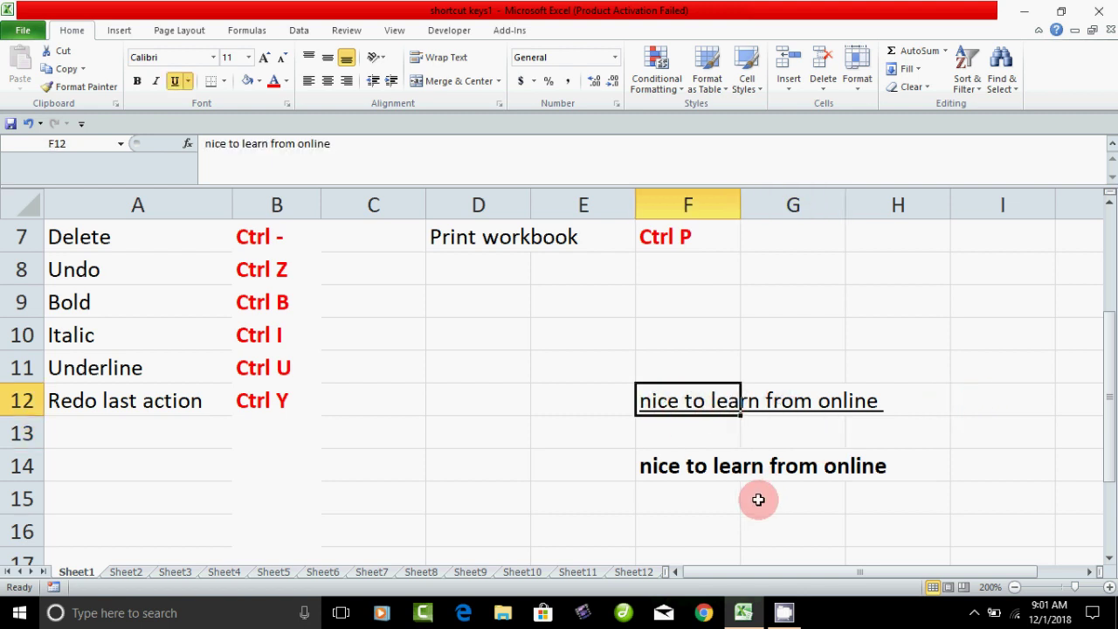
key("ctrl+u")
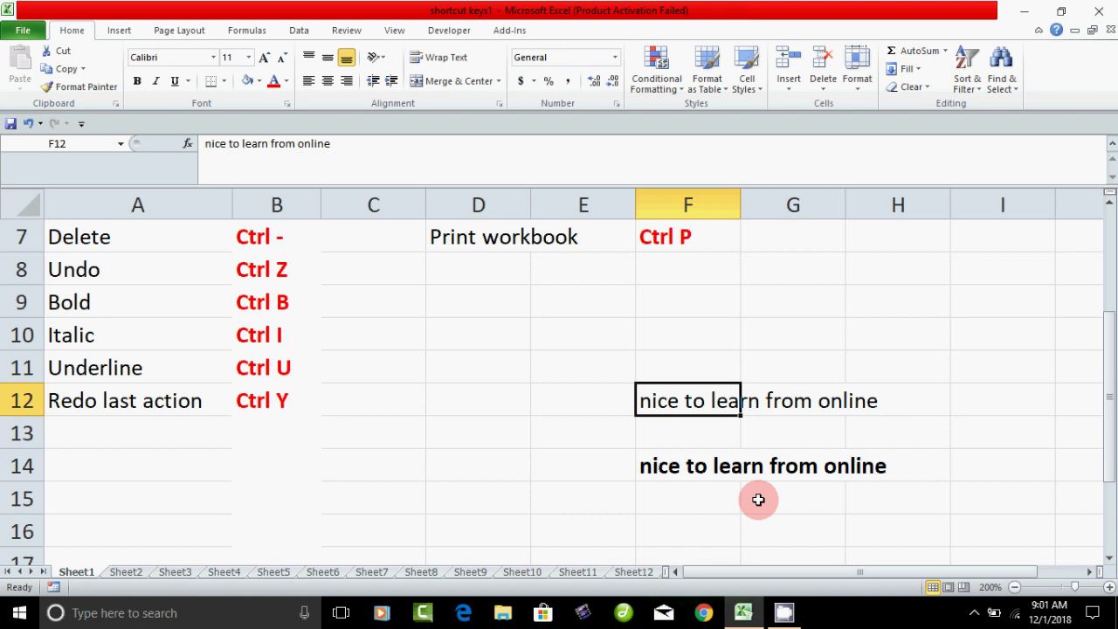
left_click(262, 408)
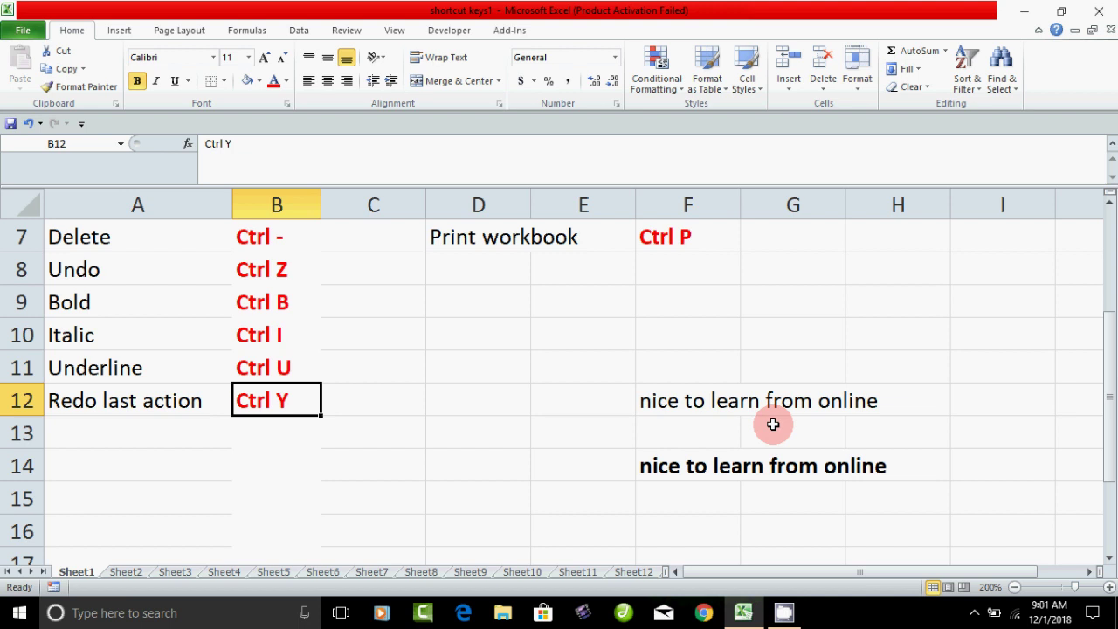
left_click(659, 461)
left_click(669, 406)
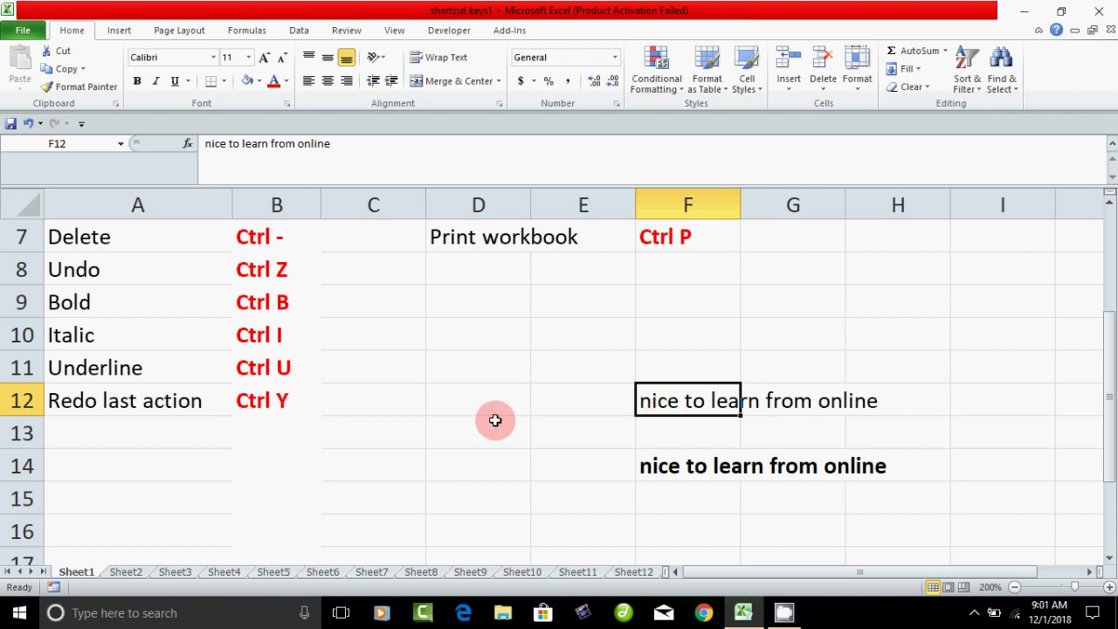
left_click(263, 408)
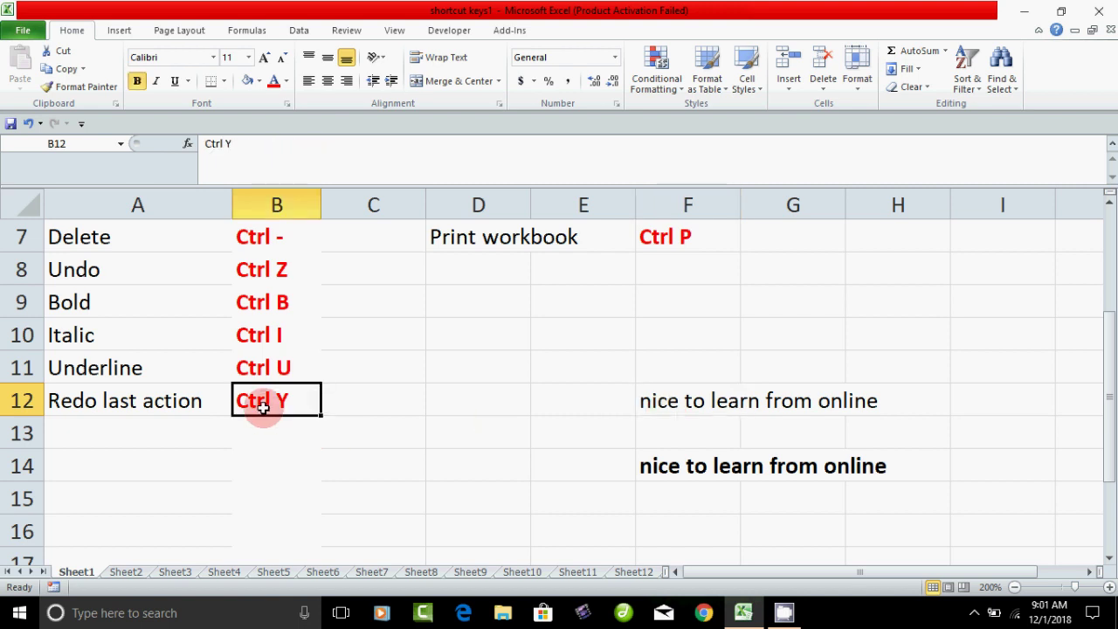
scroll(495, 372, "up", 2)
scroll(495, 372, "down", 3)
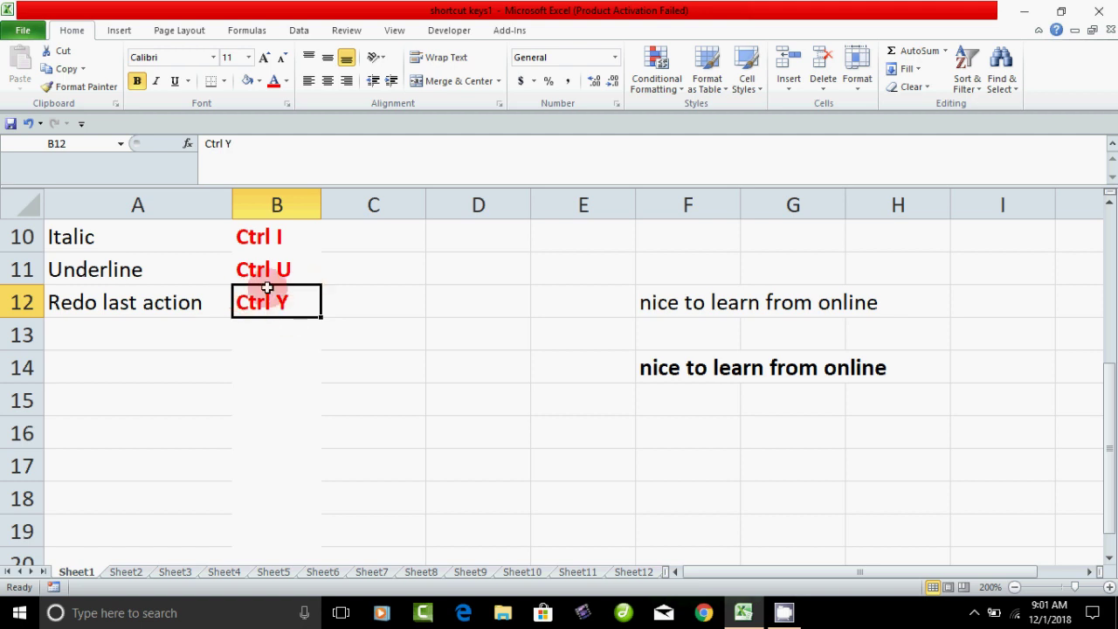
scroll(451, 401, "up", 3)
left_click(469, 315)
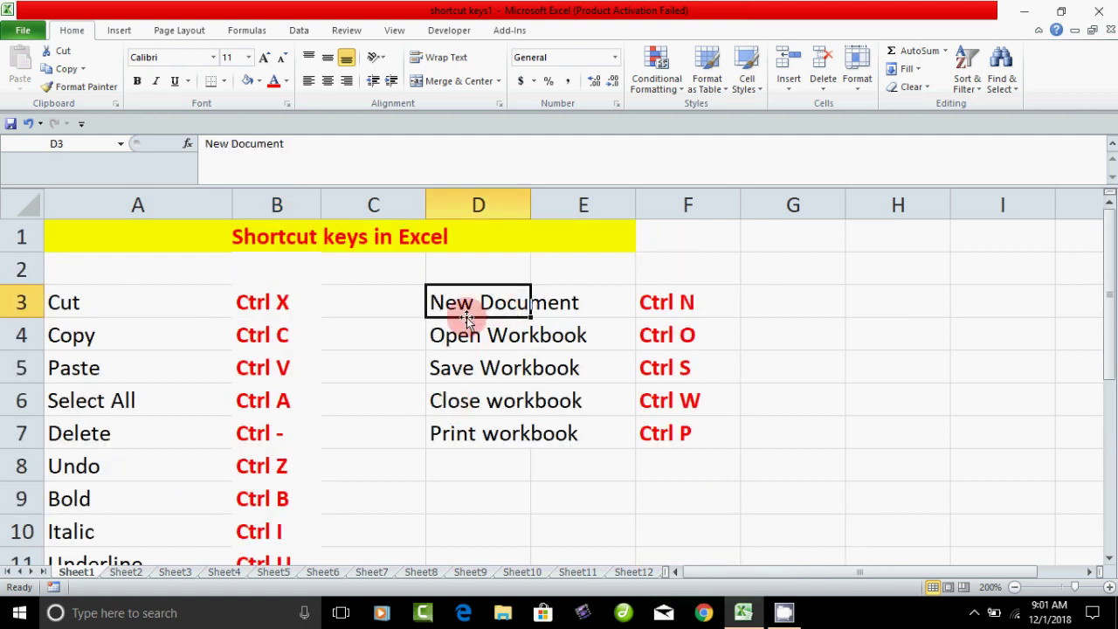
left_click(644, 308)
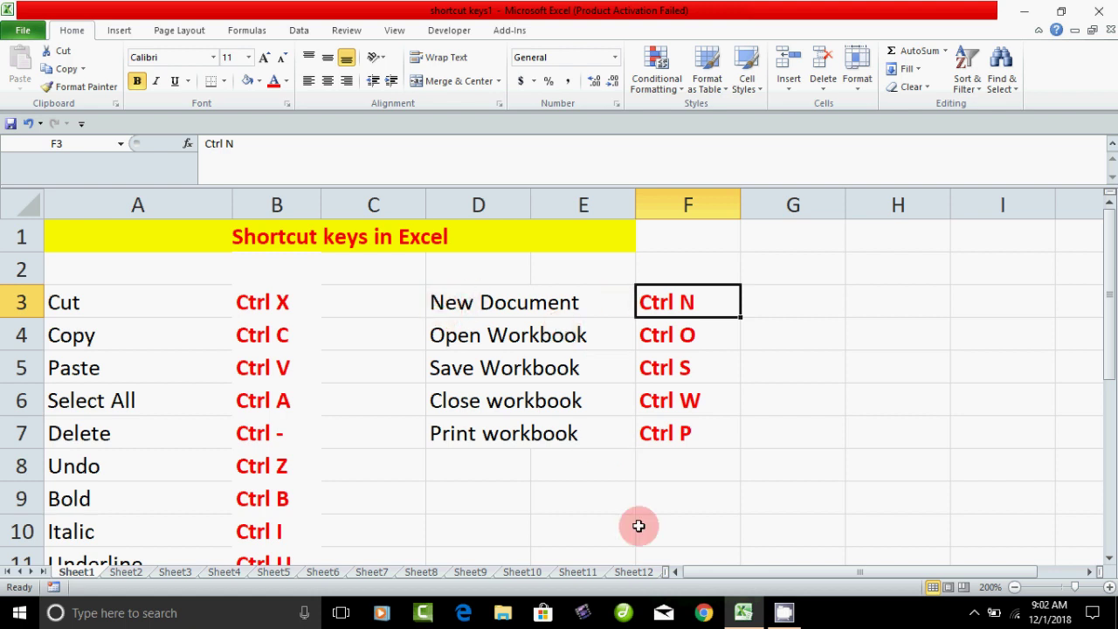
key("ctrl+n")
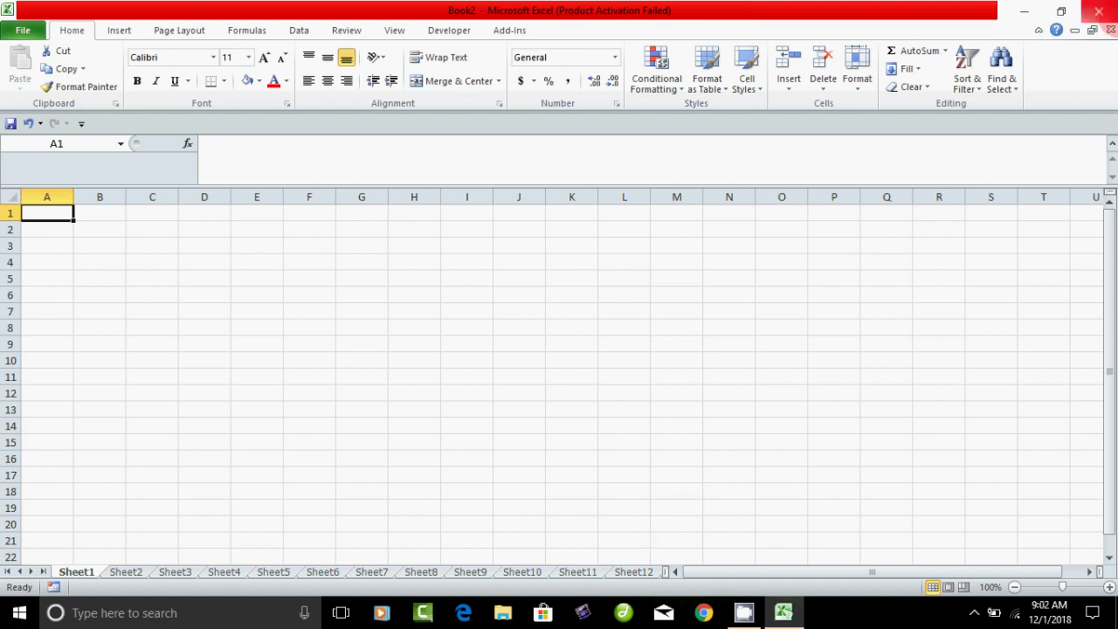
left_click(1109, 28)
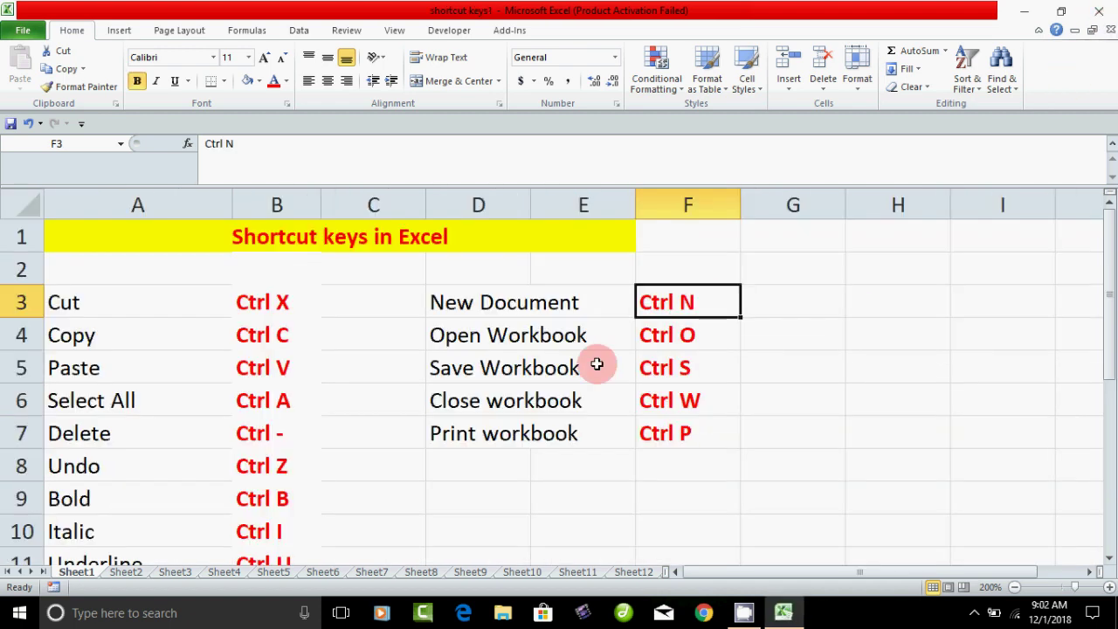
left_click(524, 331)
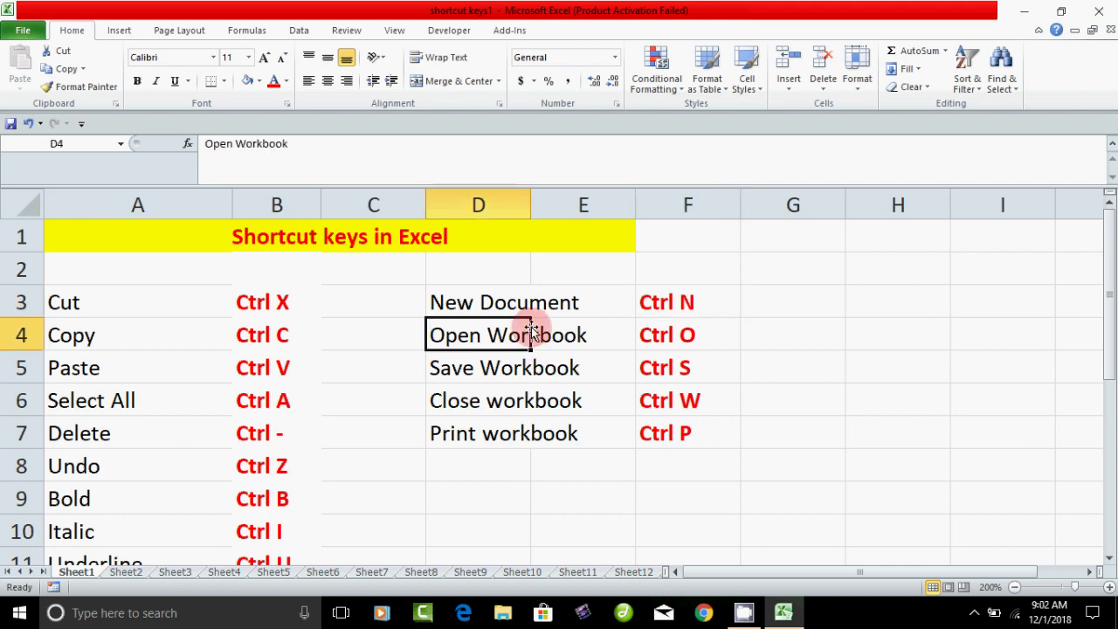
left_click(658, 339)
left_click(579, 334)
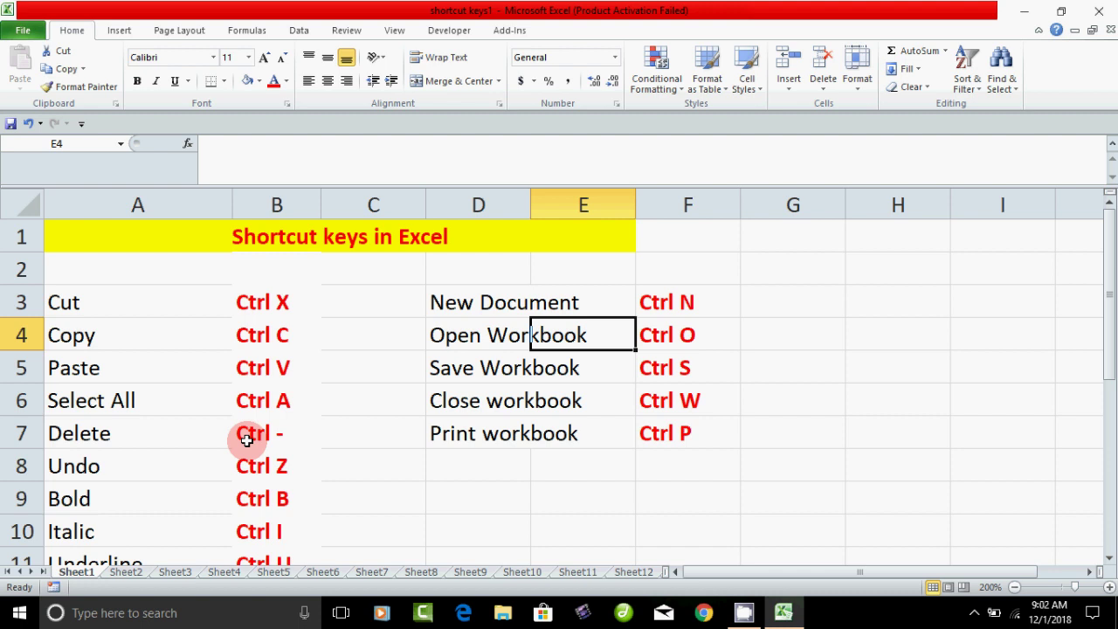
key("ctrl+o")
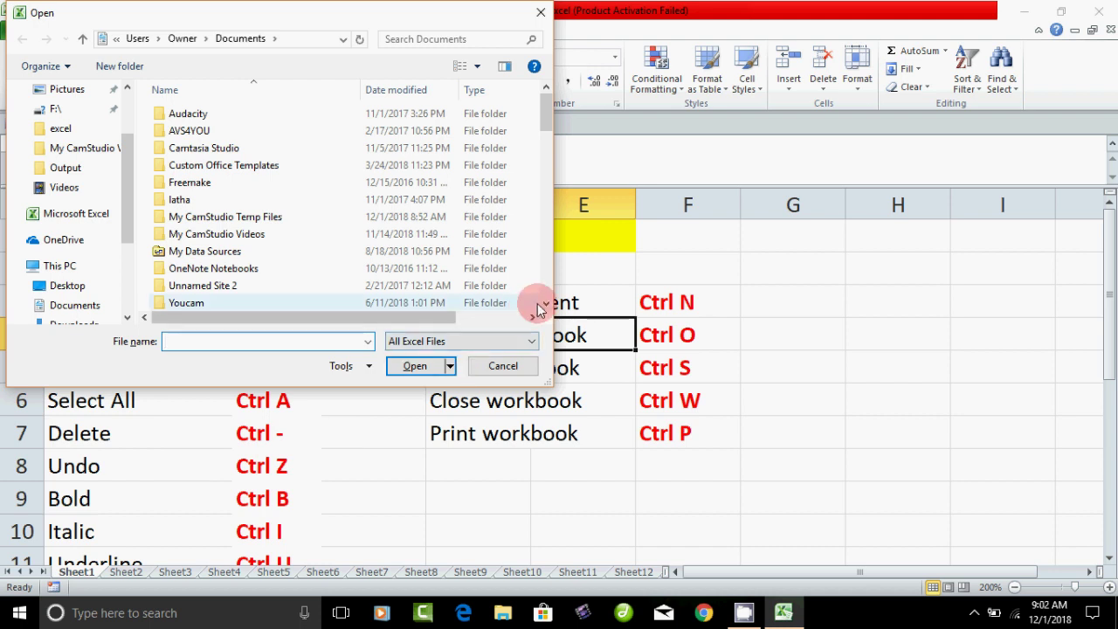
scroll(543, 308, "down", 3)
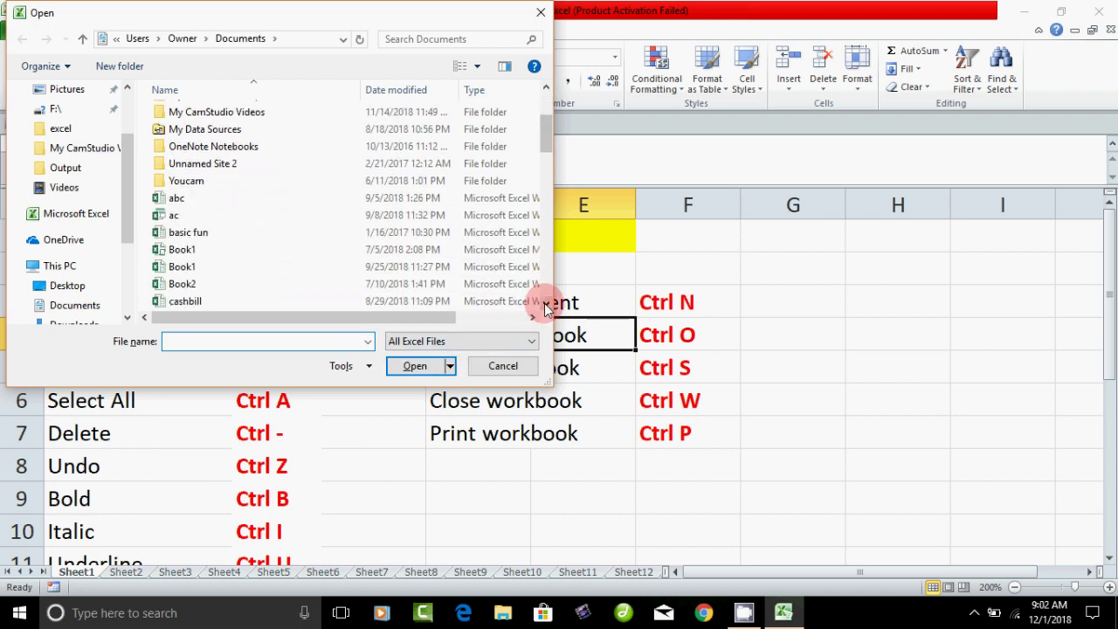
scroll(545, 307, "down", 1)
left_click(200, 250)
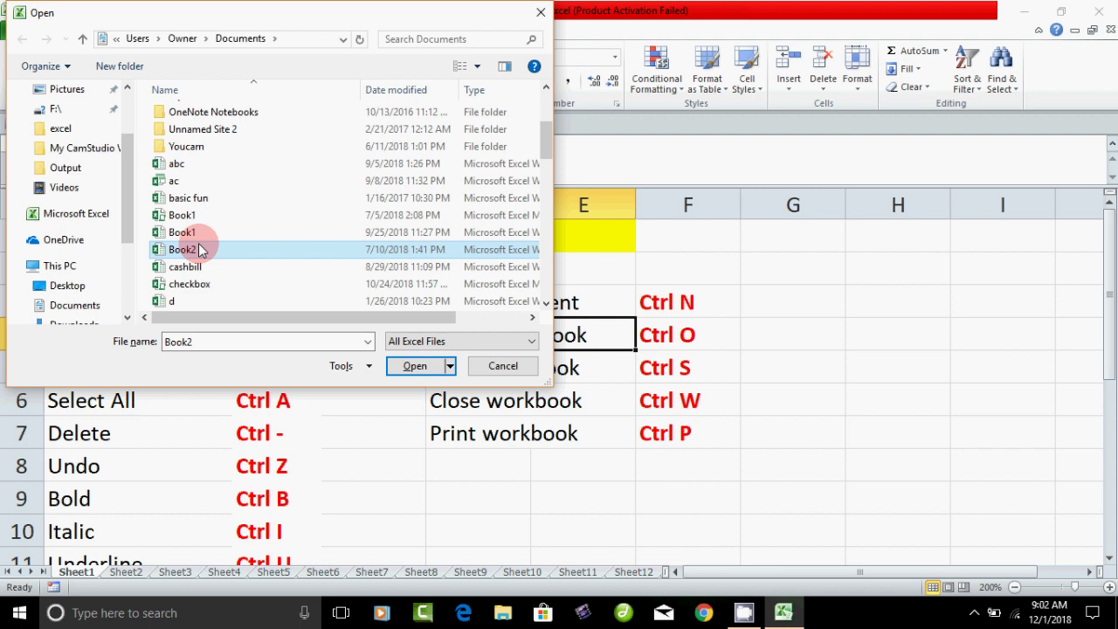
left_click(179, 199)
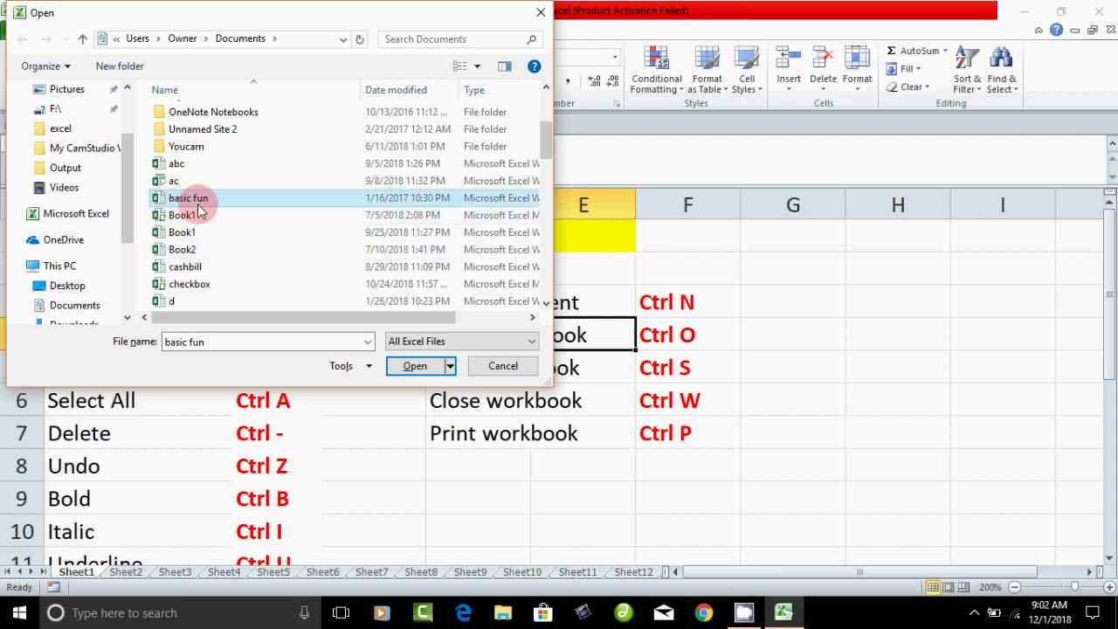
left_click(399, 365)
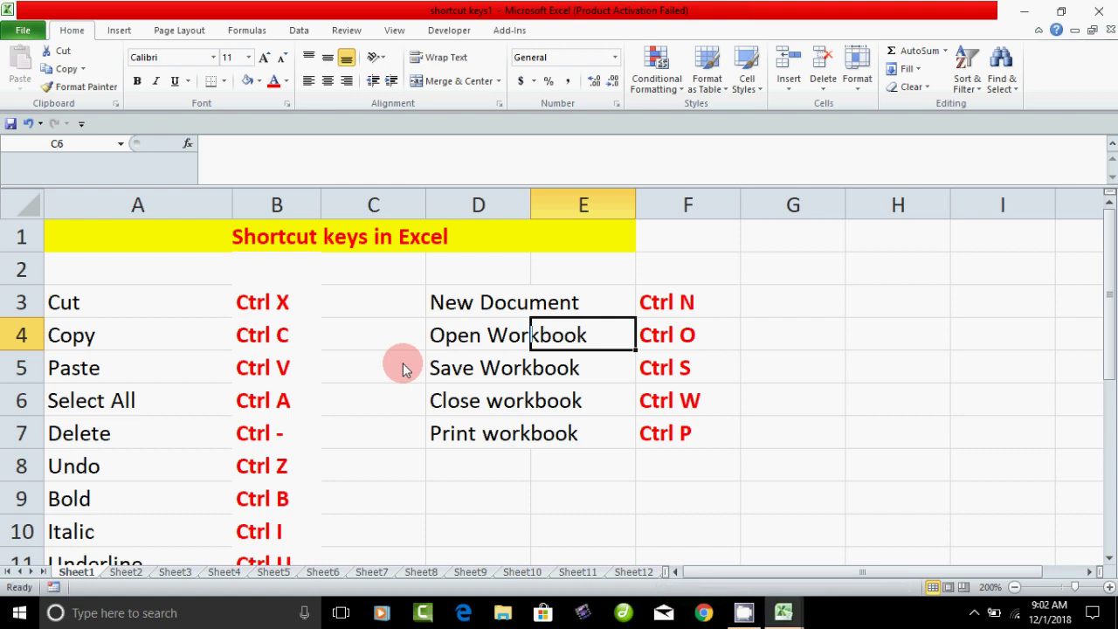
scroll(429, 404, "down", 3)
scroll(429, 404, "up", 3)
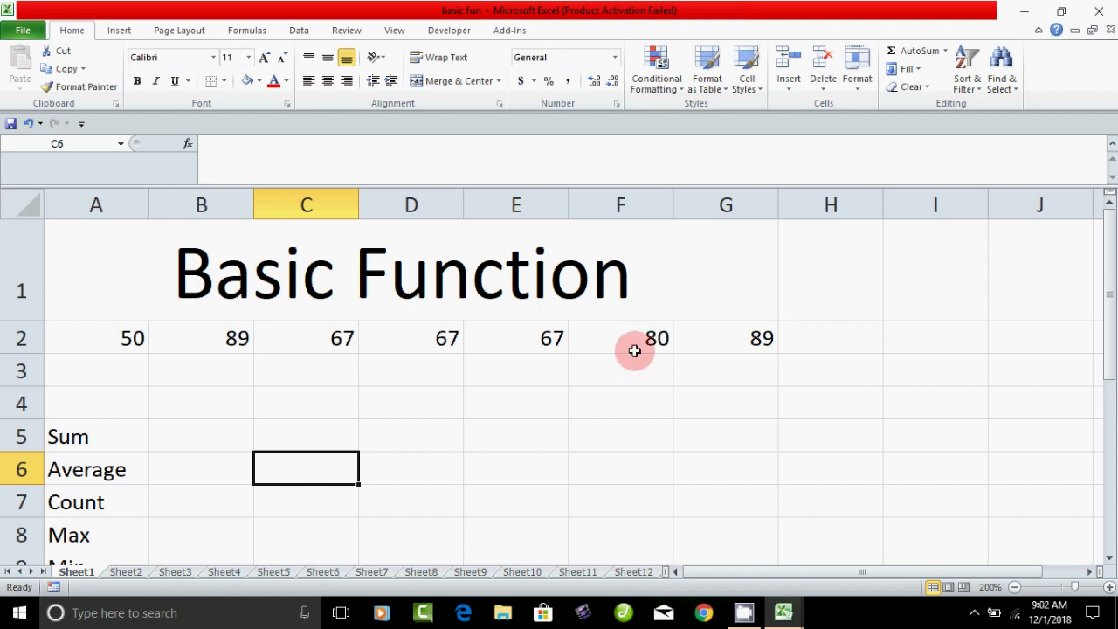
- Close the basic fun workbook and return to the Save Workbook row of shortcut keys1
left_click(1109, 32)
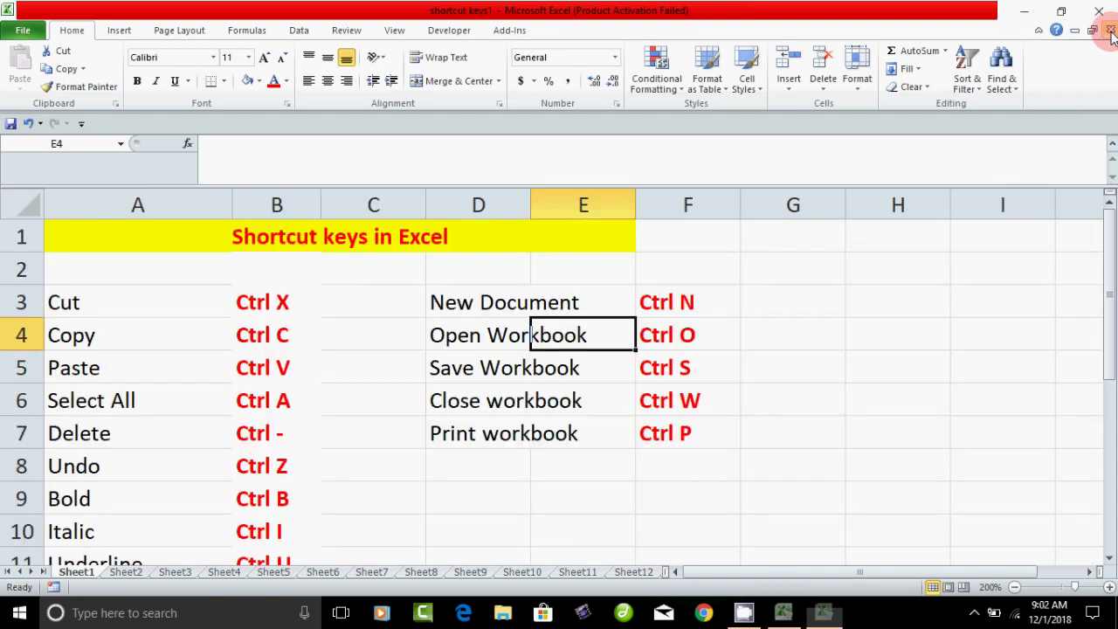
left_click(535, 374)
left_click(447, 378)
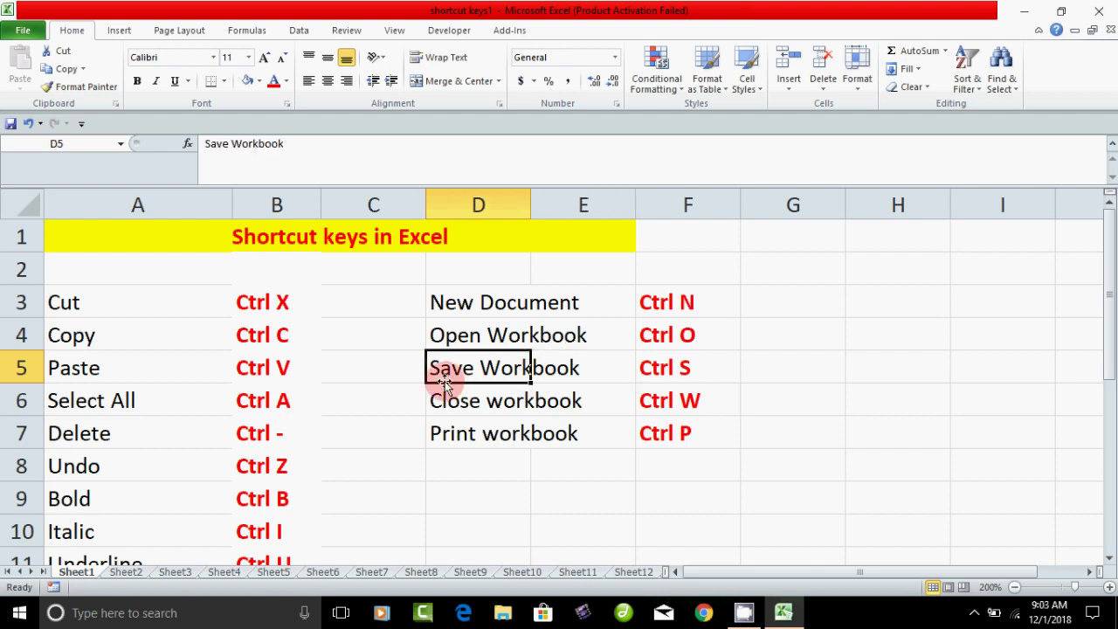
left_click(673, 385)
left_click(486, 374)
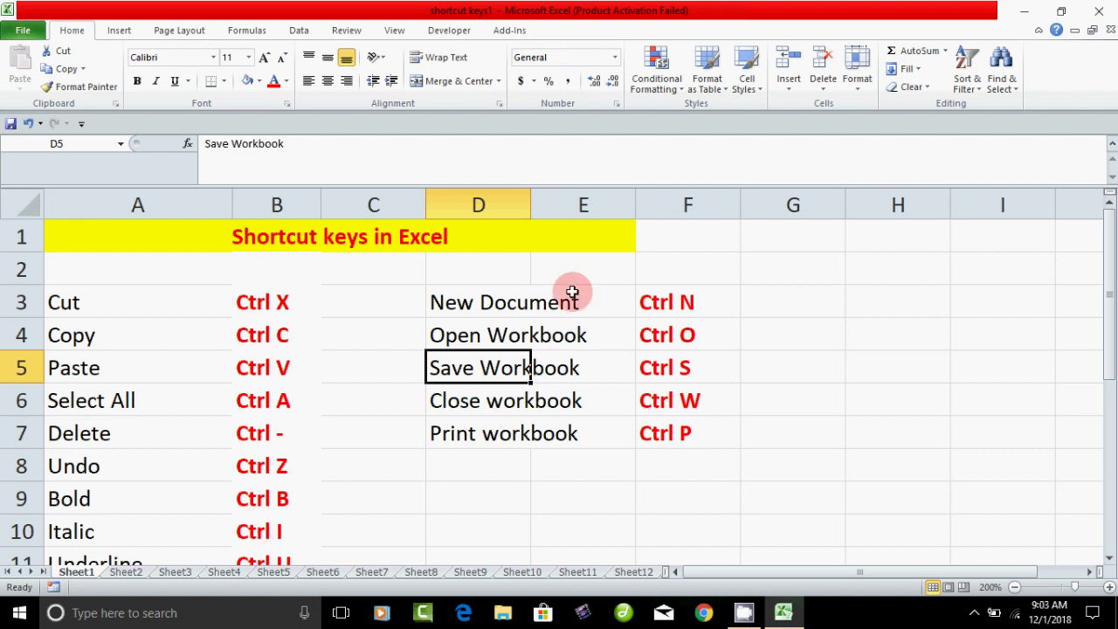
- Select the Save Workbook and Ctrl S entries, then save shortcut keys1 with Ctrl+S
left_click_drag(572, 293, 579, 434)
left_click(611, 498)
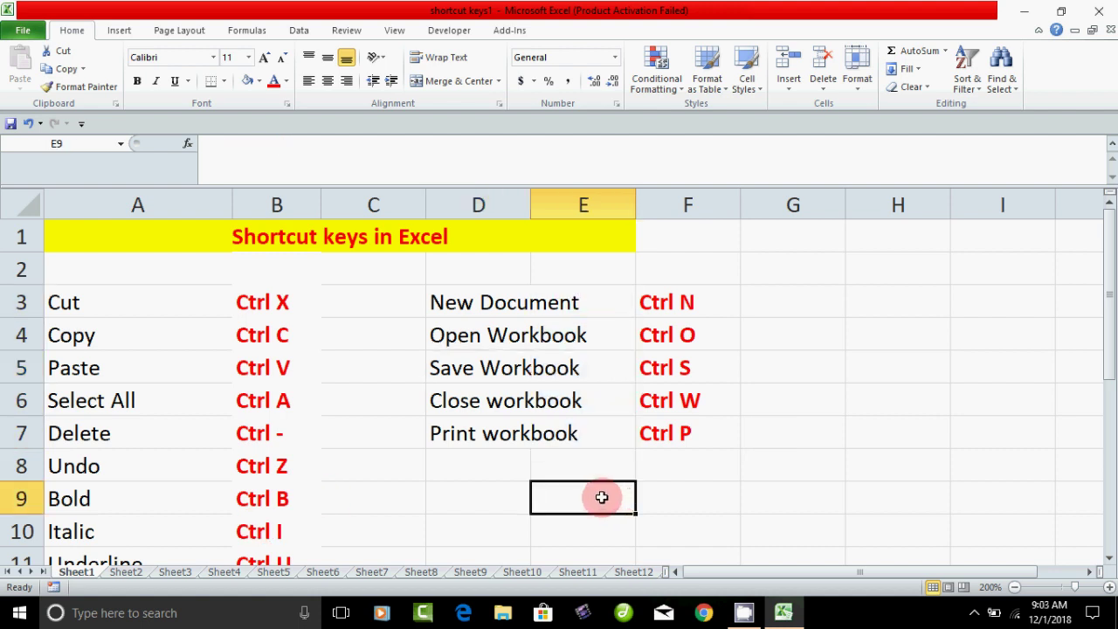
left_click(471, 371)
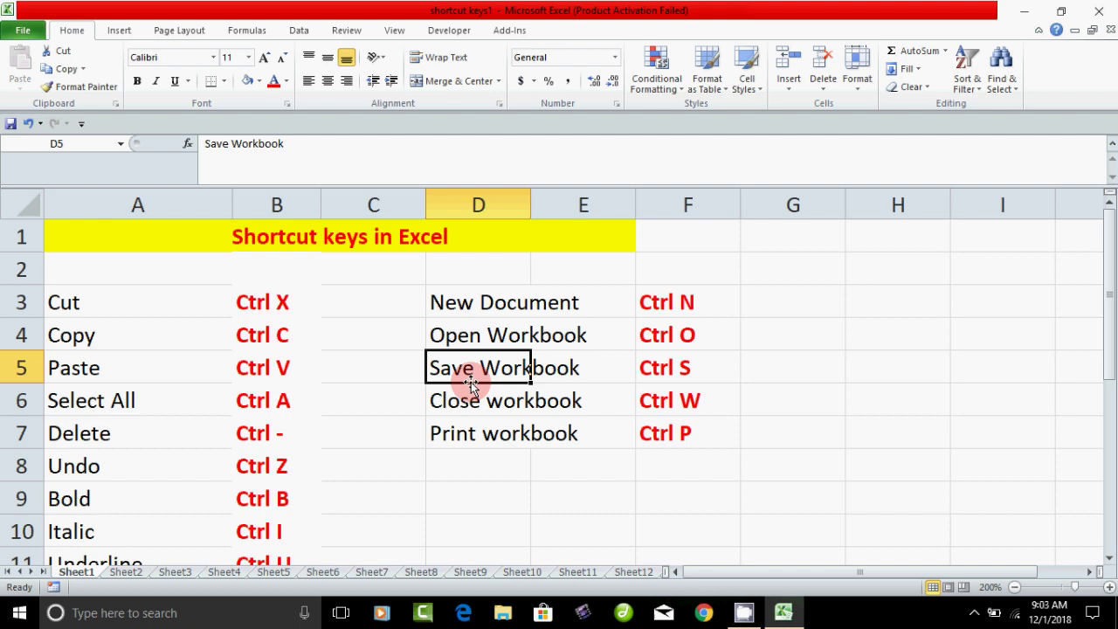
left_click(656, 371)
mouse_move(736, 615)
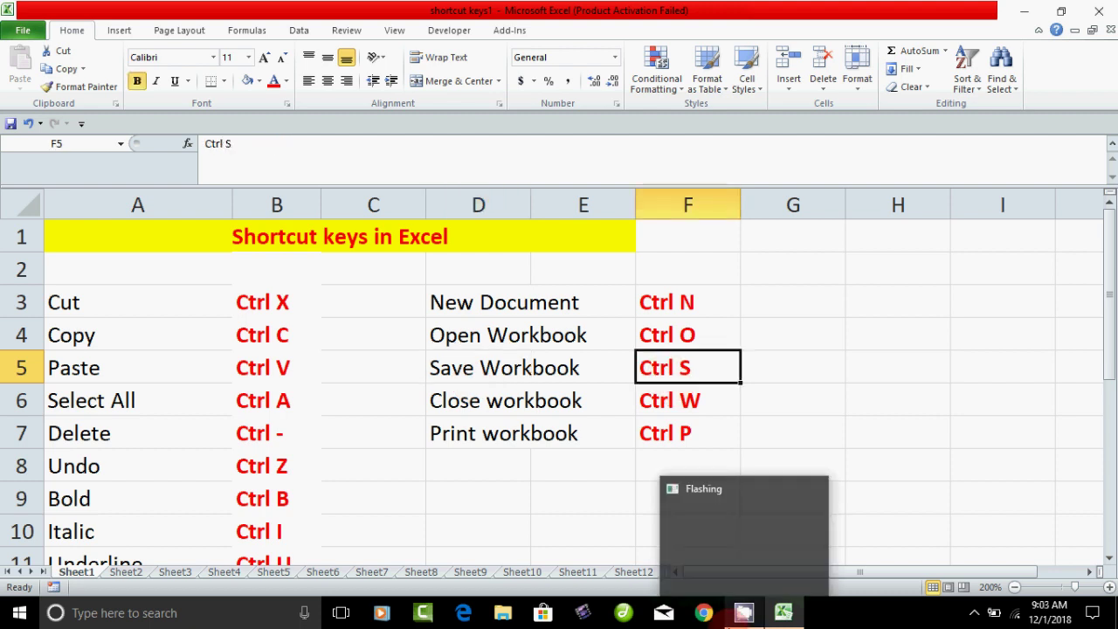
key("ctrl+s")
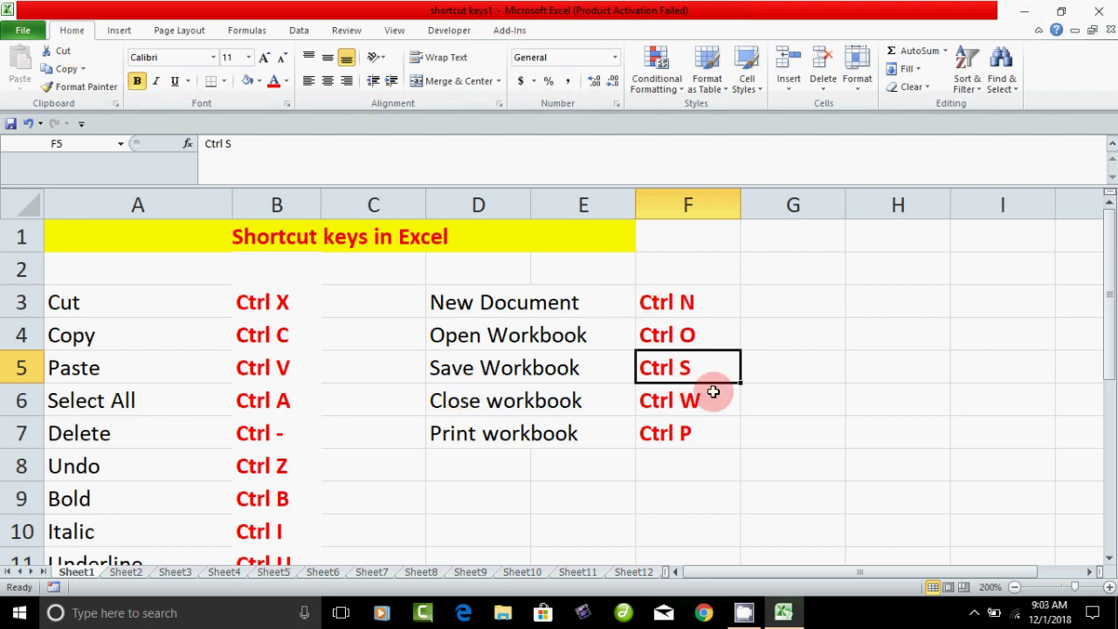
- Create a new blank workbook and enter sample text like 'klafakldsfadsf' and 'dfads' in column A
key("ctrl+n")
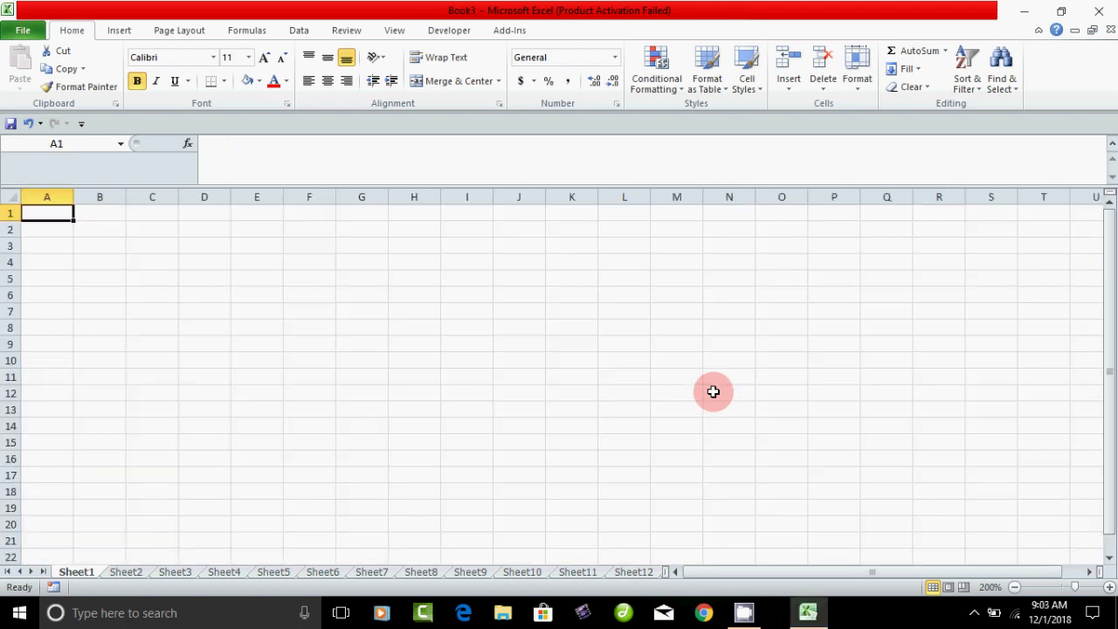
type("klafakldsfadsf")
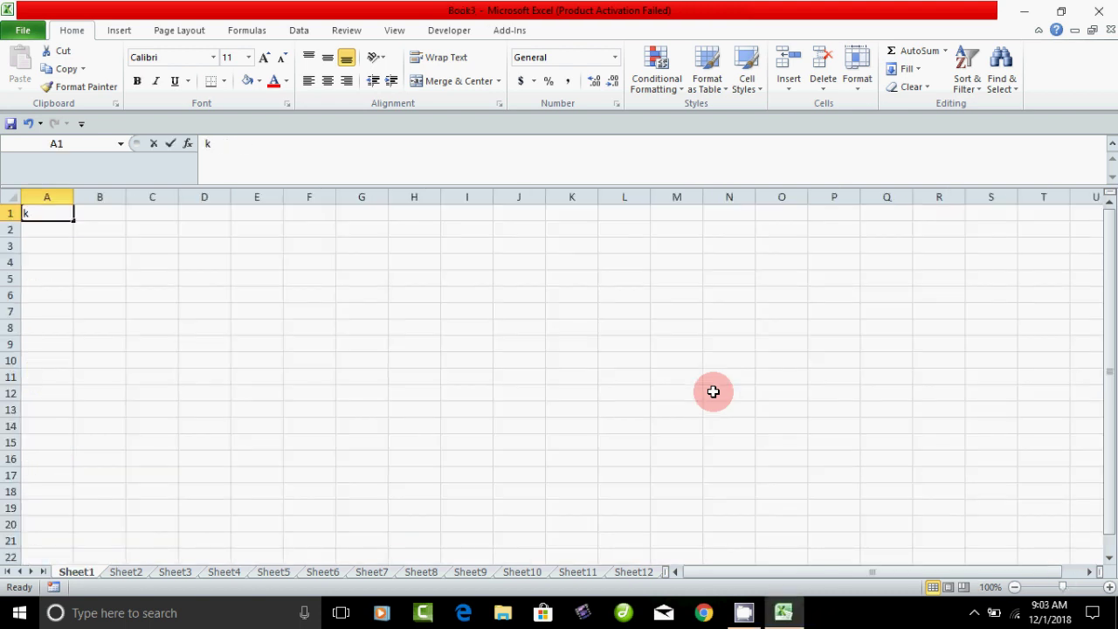
key("Return")
type("dfads fads fads fads sf ads fads sf")
left_click(251, 442)
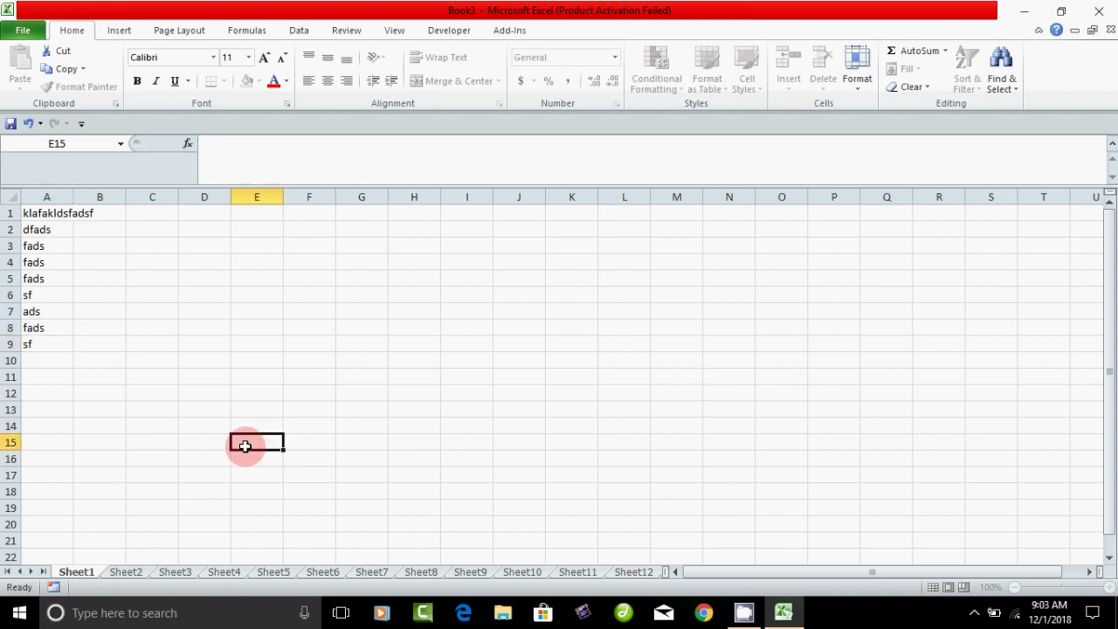
- Zoom the sheet to 200% and clear the column A selection
left_click(394, 31)
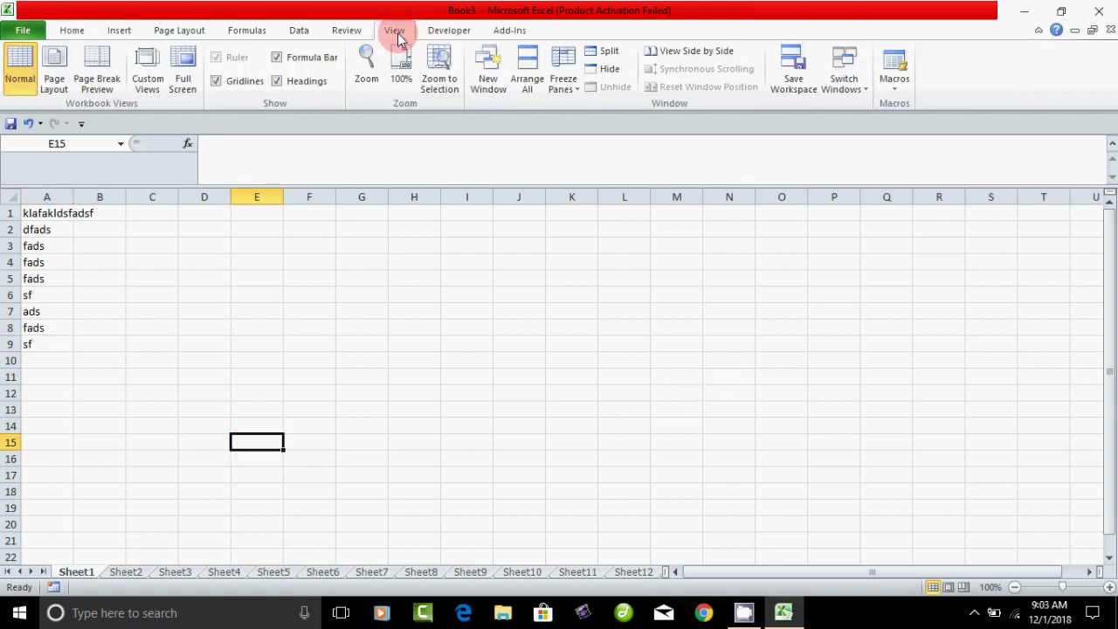
left_click(366, 70)
left_click(698, 382)
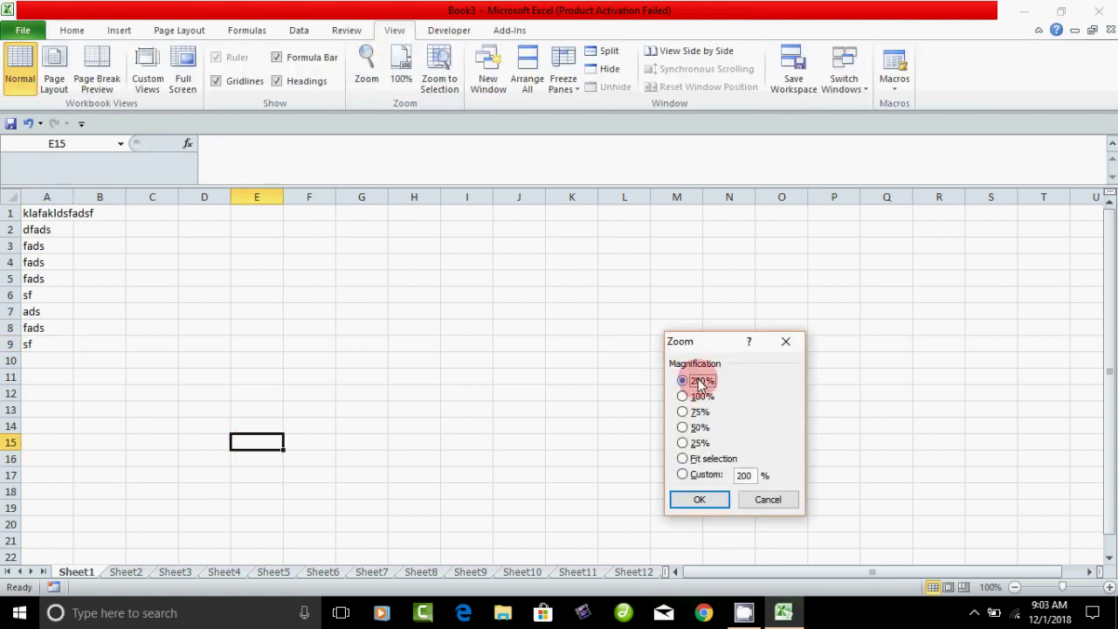
left_click(698, 498)
scroll(162, 393, "up", 2)
left_click_drag(128, 244, 140, 502)
left_click(490, 483)
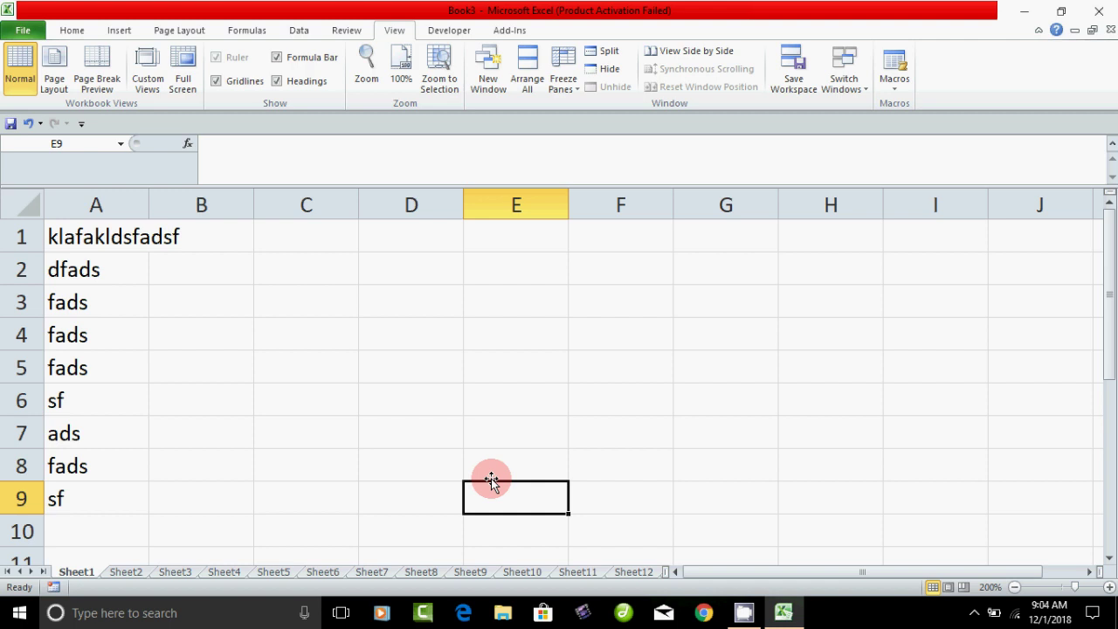
- Save the new workbook under the file name 'abcd' with Ctrl+S
key("ctrl+s")
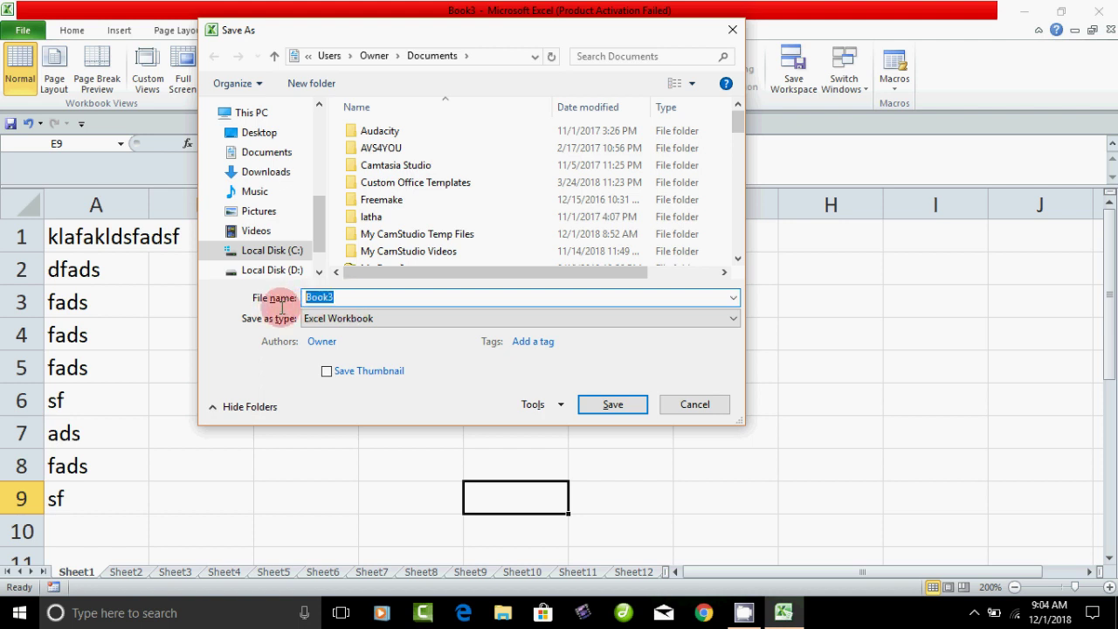
type("abc")
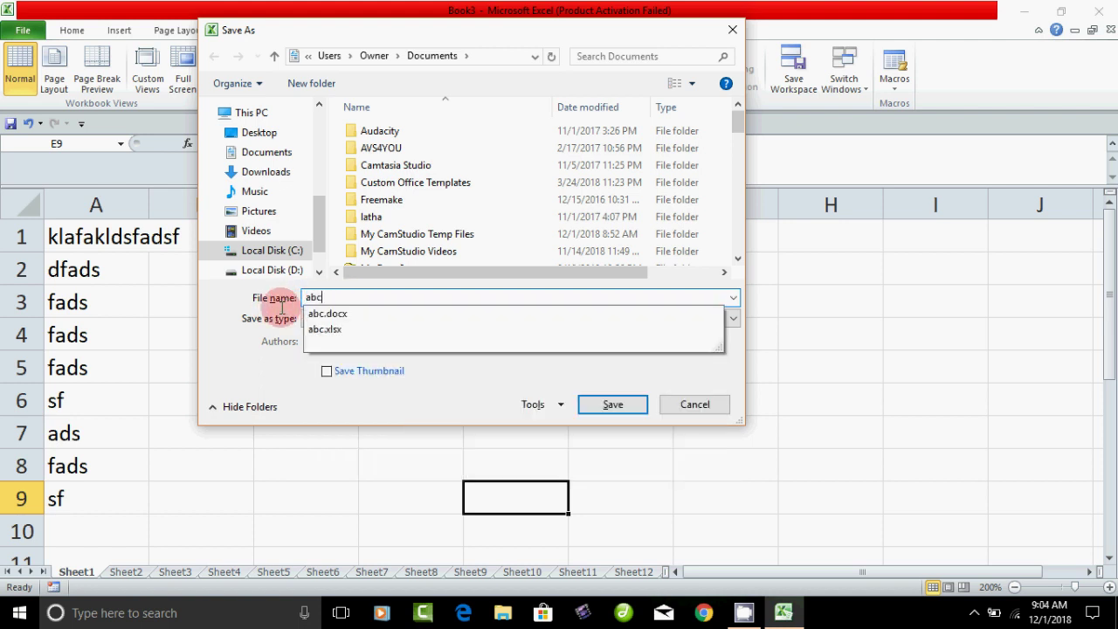
type("d")
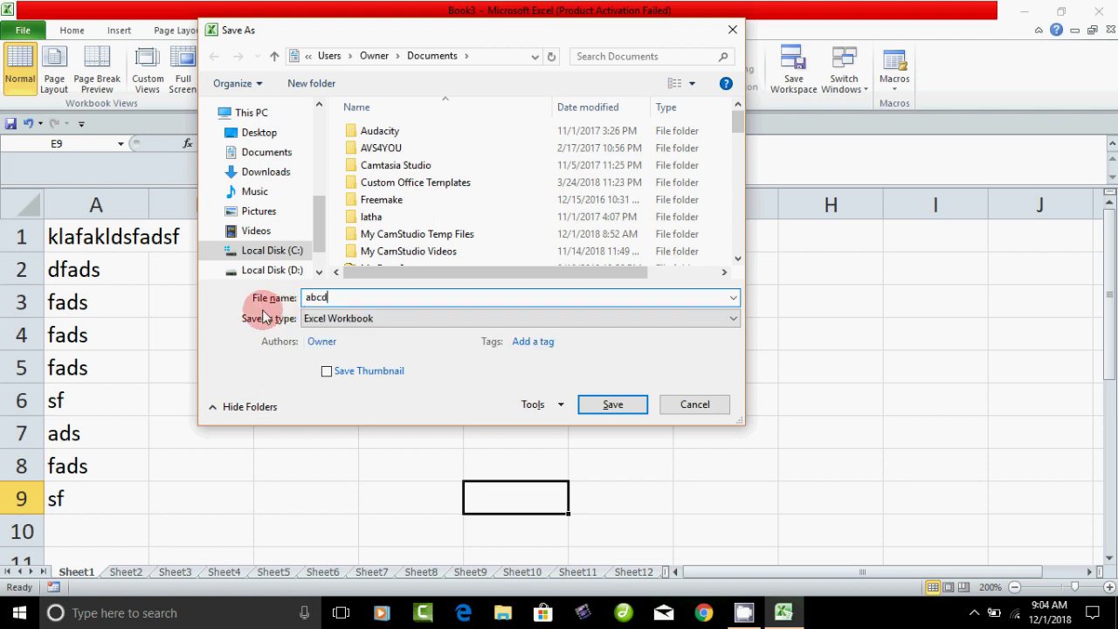
left_click(612, 407)
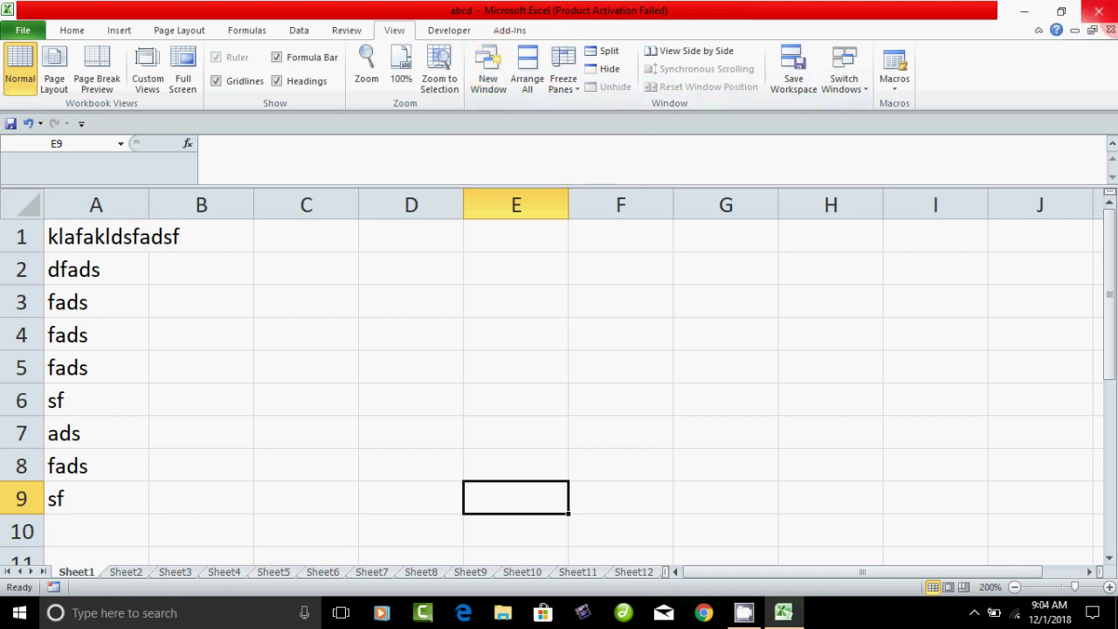
- Close the abcd workbook, then close shortcut keys1 with Ctrl+W
left_click(1108, 32)
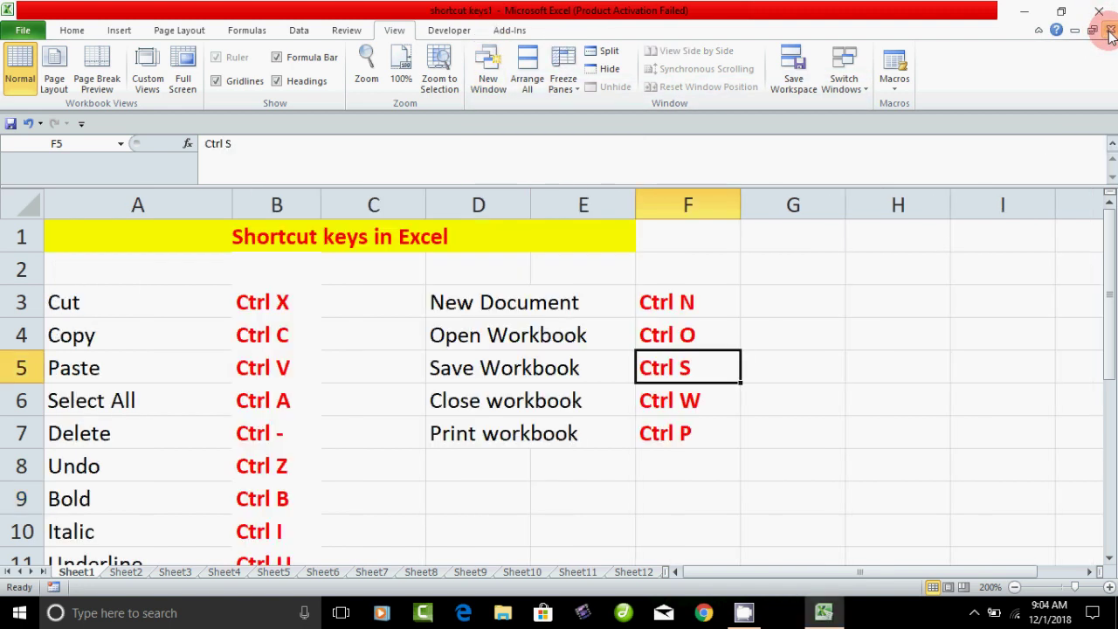
left_click(689, 403)
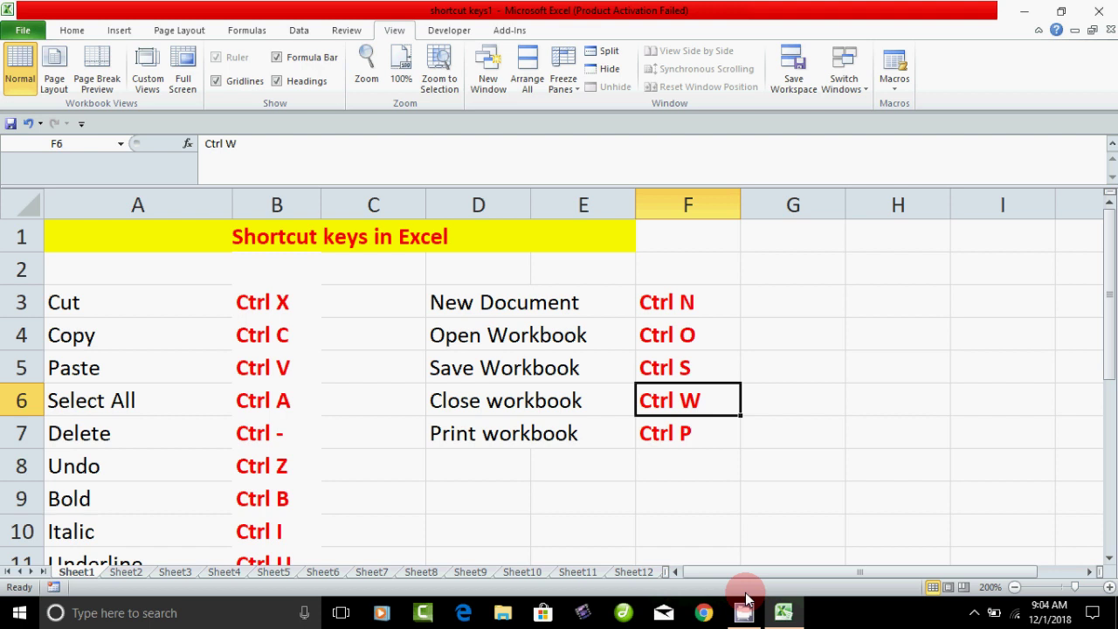
key("ctrl+w")
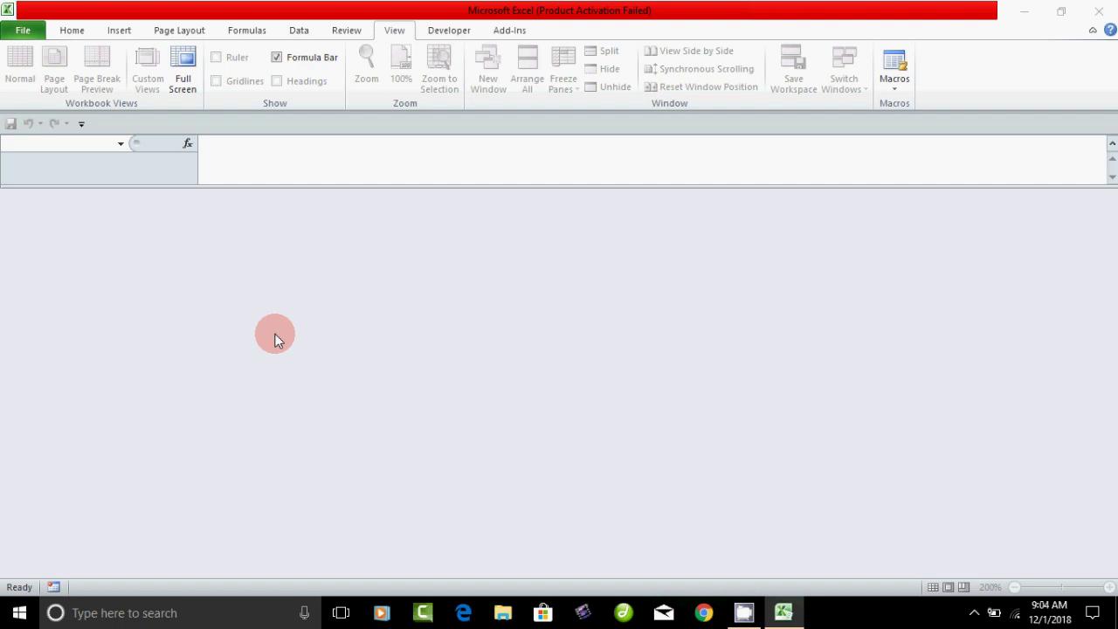
- Open the shortcut keys1 workbook from the Documents folder in the Open dialog
double_click(275, 339)
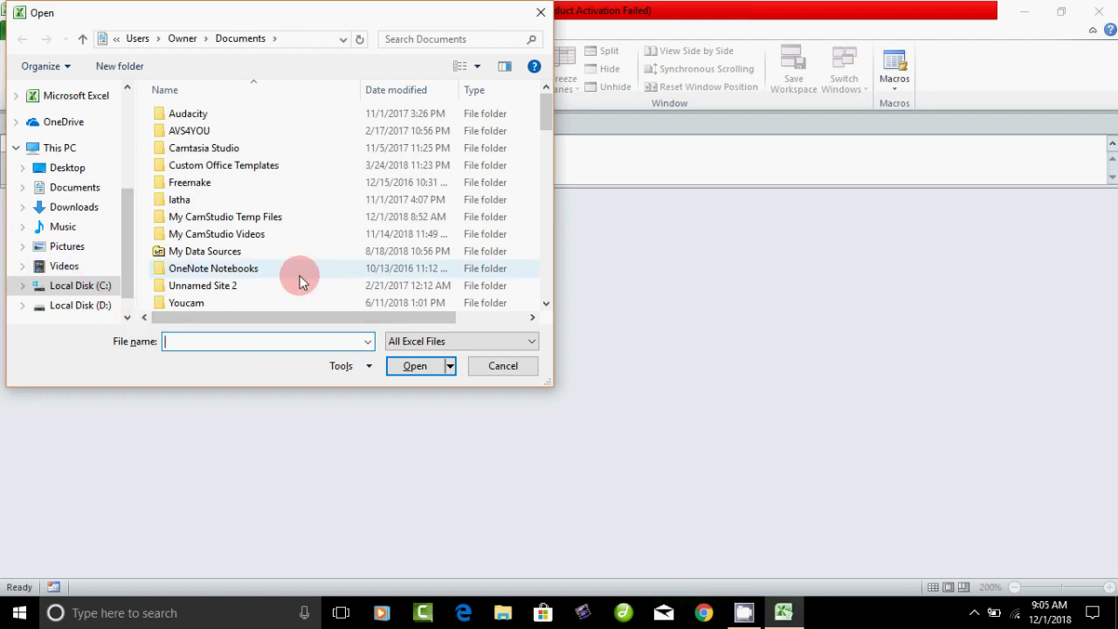
left_click(78, 190)
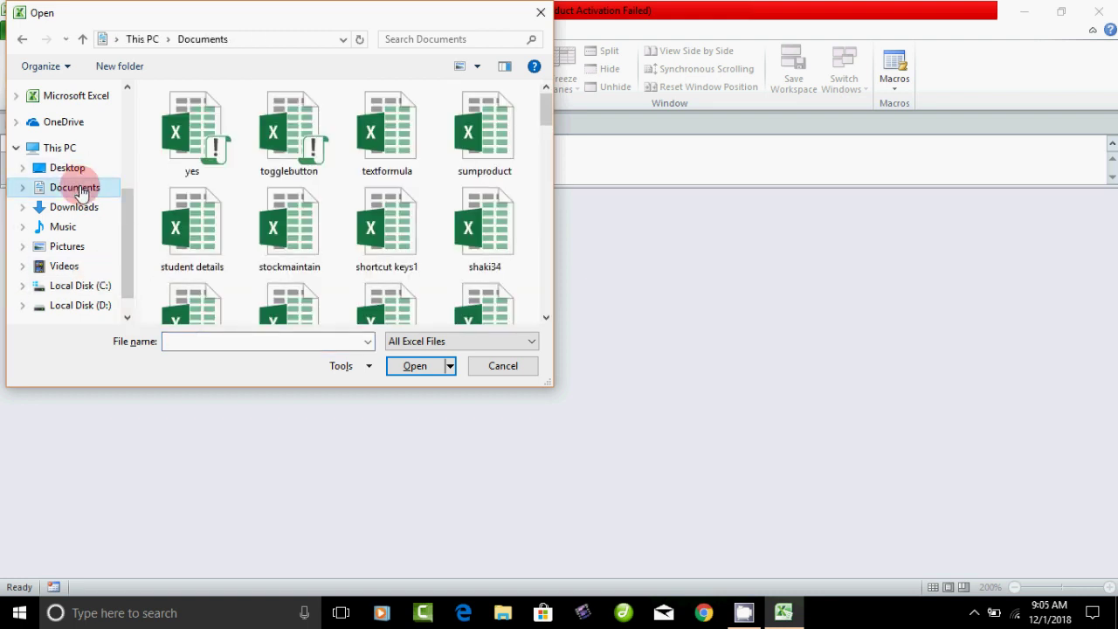
left_click(545, 319)
left_click(545, 319)
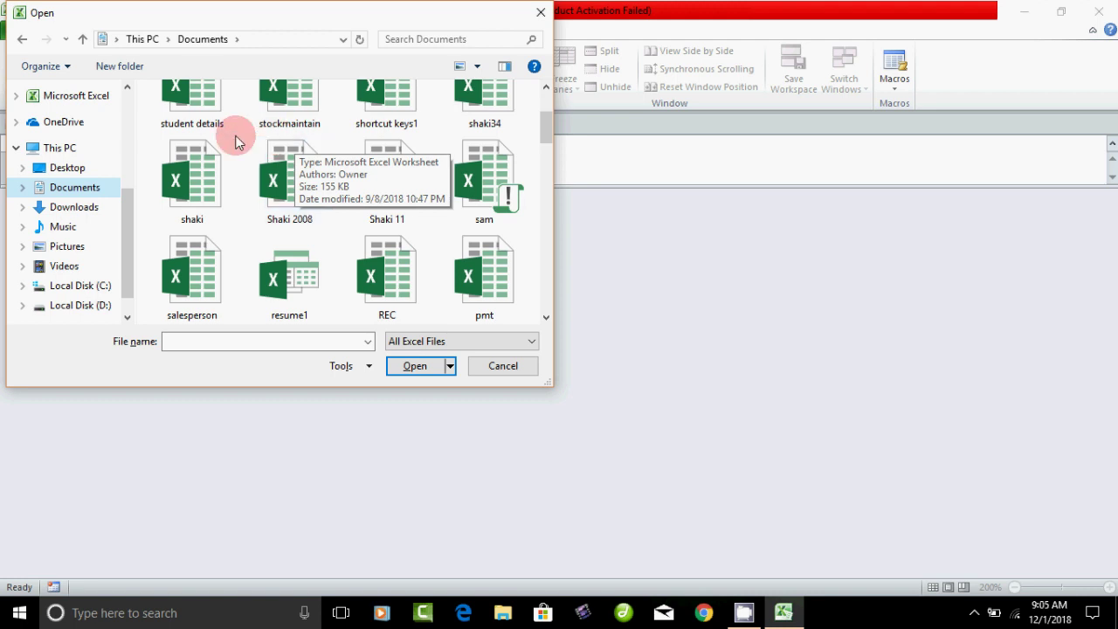
left_click(385, 110)
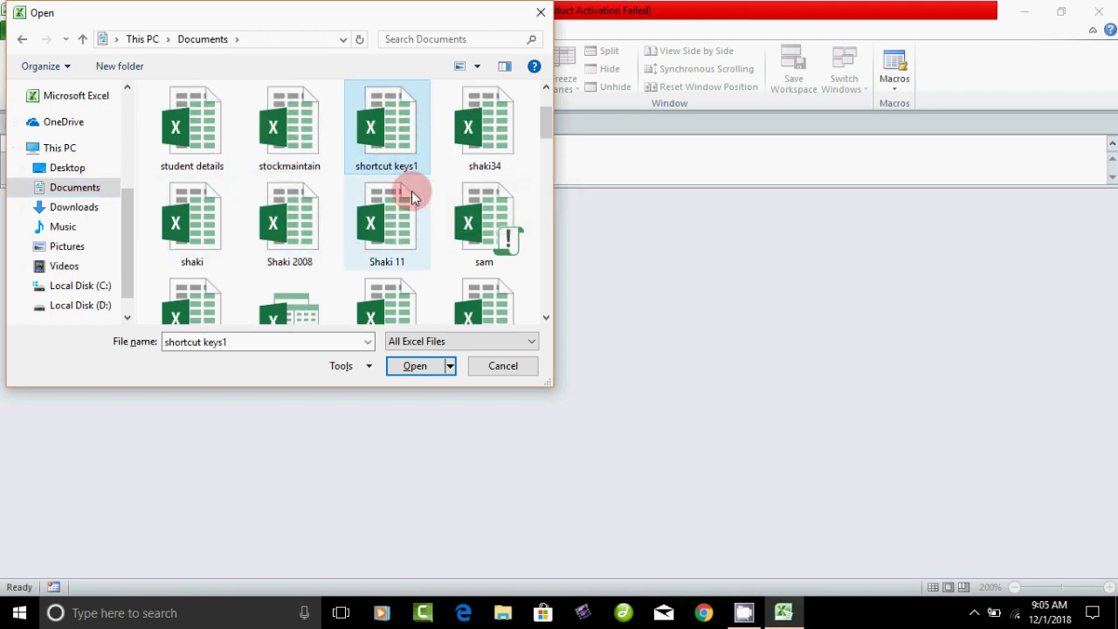
left_click(415, 366)
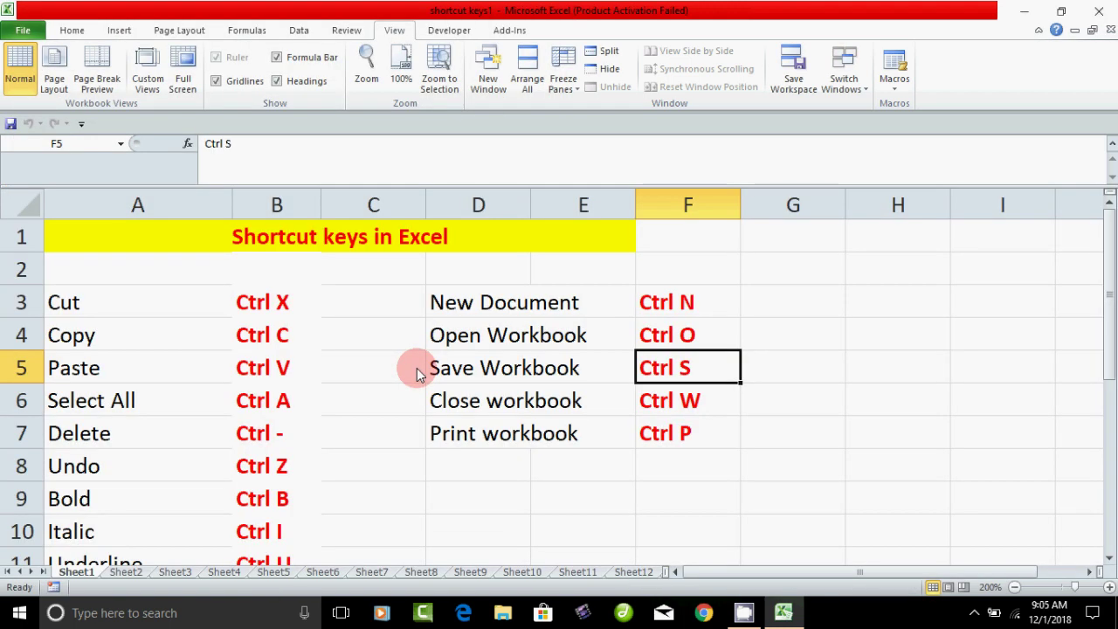
- Select the Close and Print workbook rows, then exit Excel from the File view
left_click(516, 403)
left_click(650, 407)
left_click(504, 439)
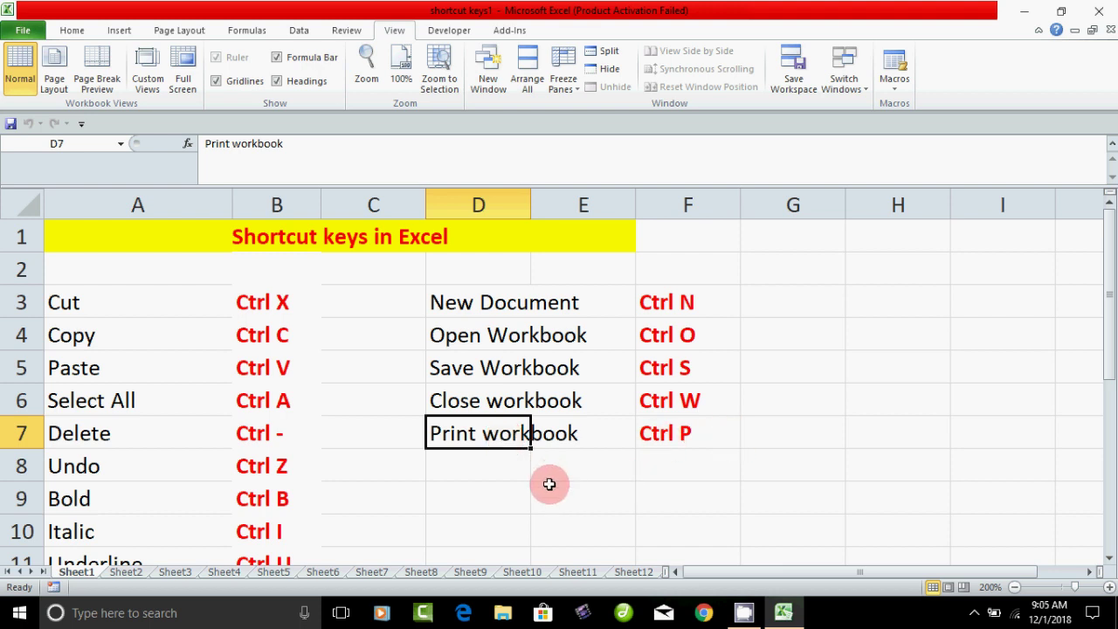
left_click(22, 31)
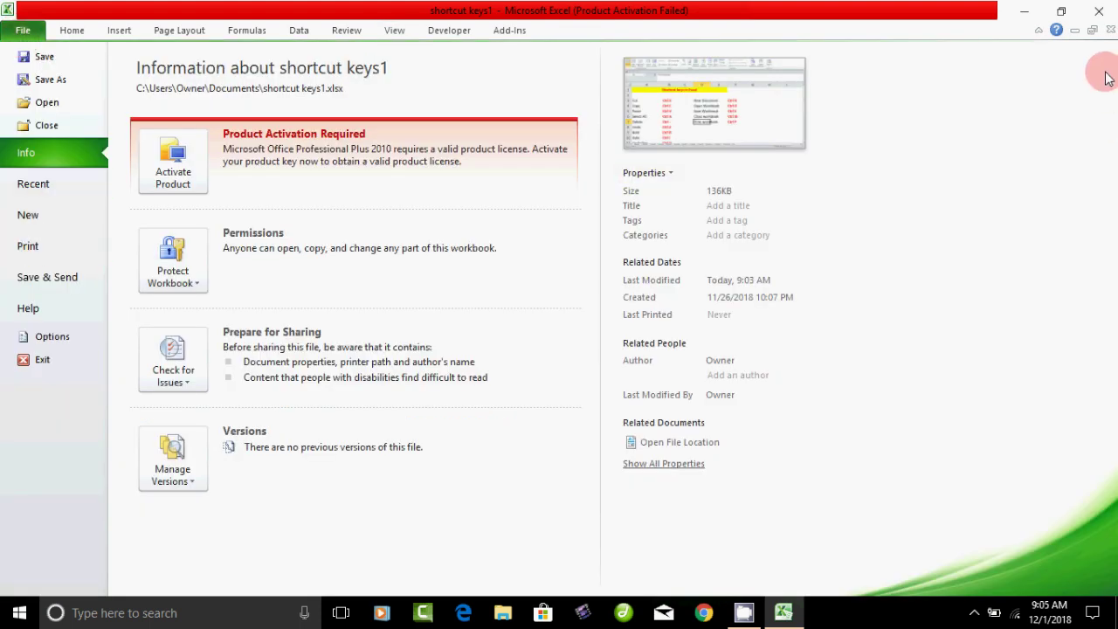
left_click(1104, 16)
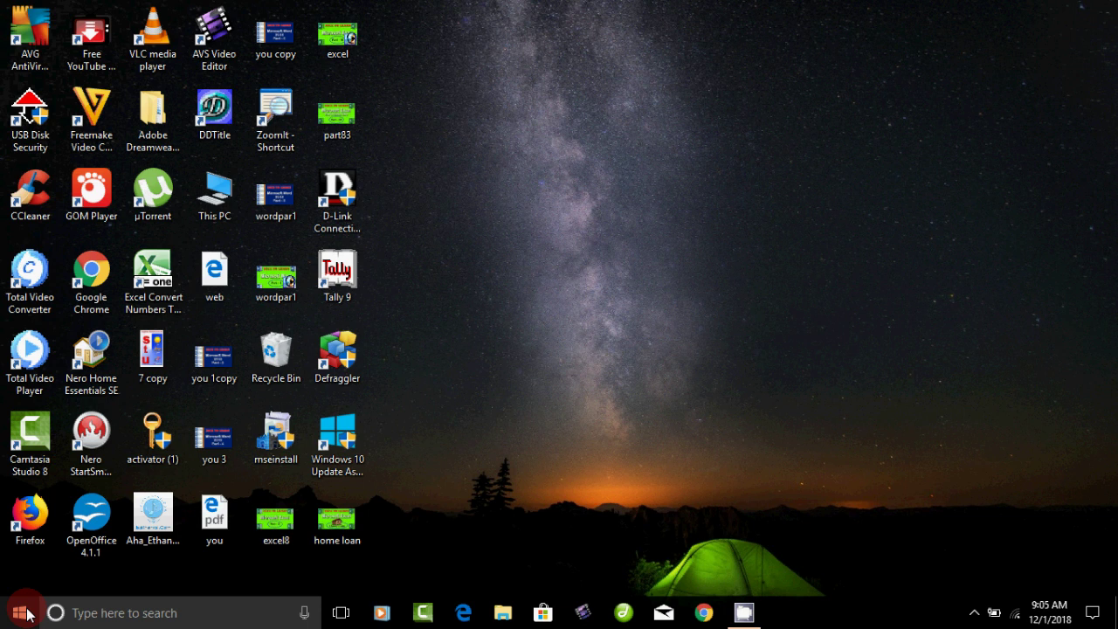
- Launch Excel 2010 from the Start menu and open shortcut keys1 from Recent Workbooks
left_click(17, 616)
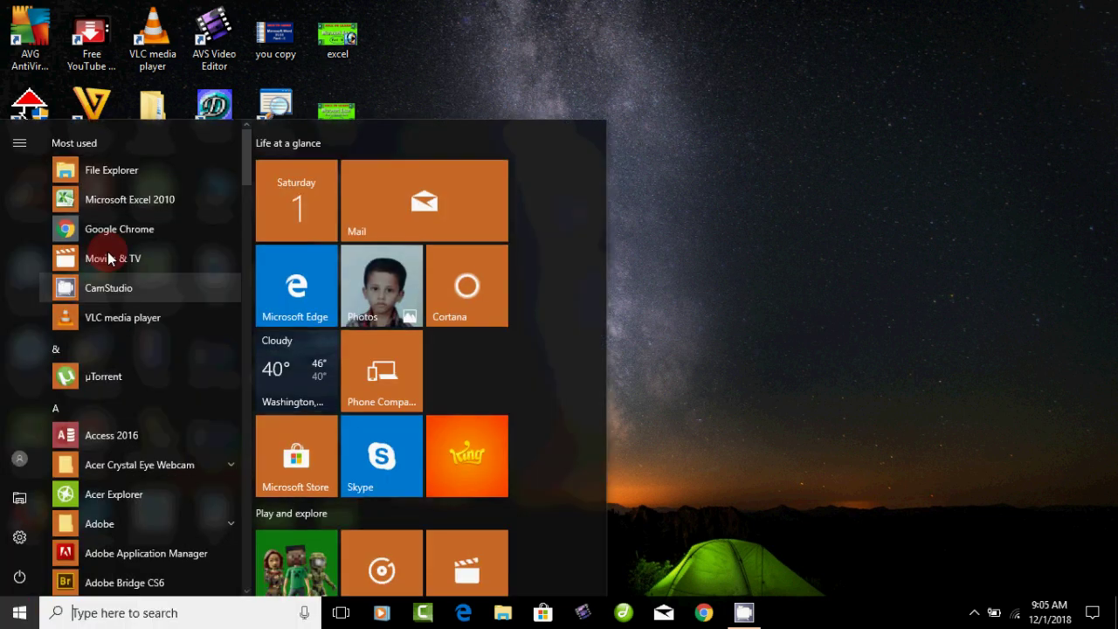
left_click(153, 200)
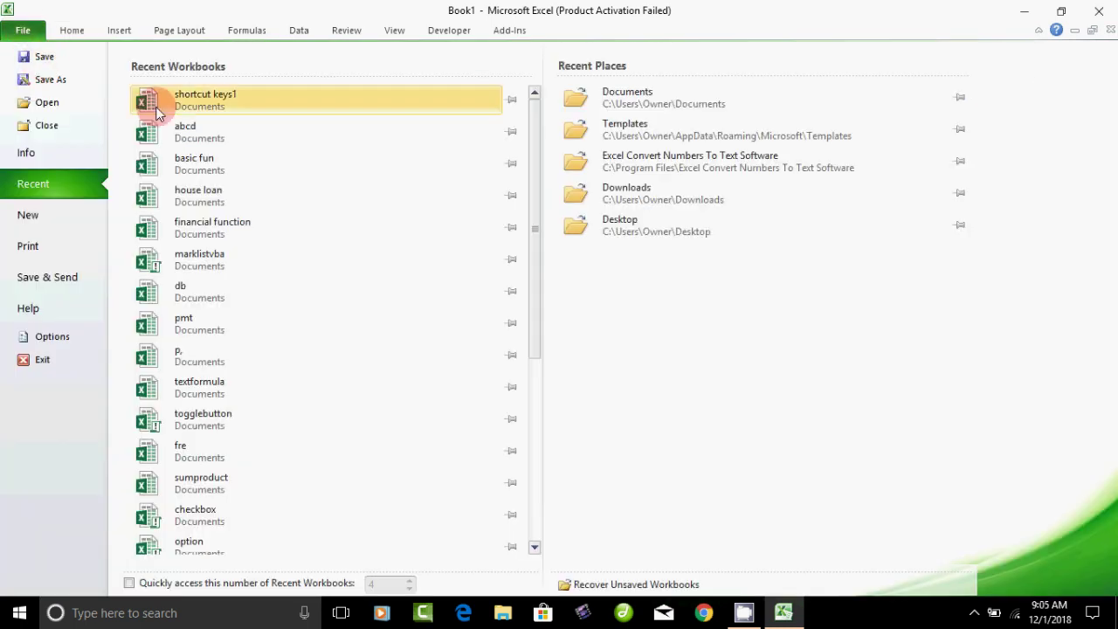
left_click(205, 105)
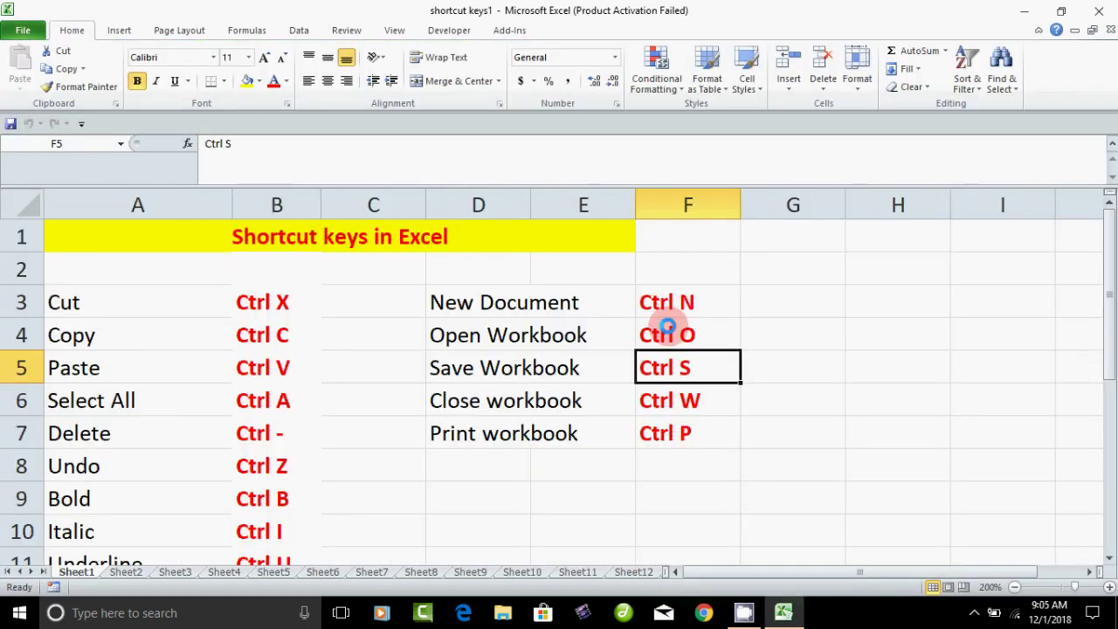
- Dismiss the activation prompt, open print preview with Ctrl+P and set copies to 10
left_click(725, 461)
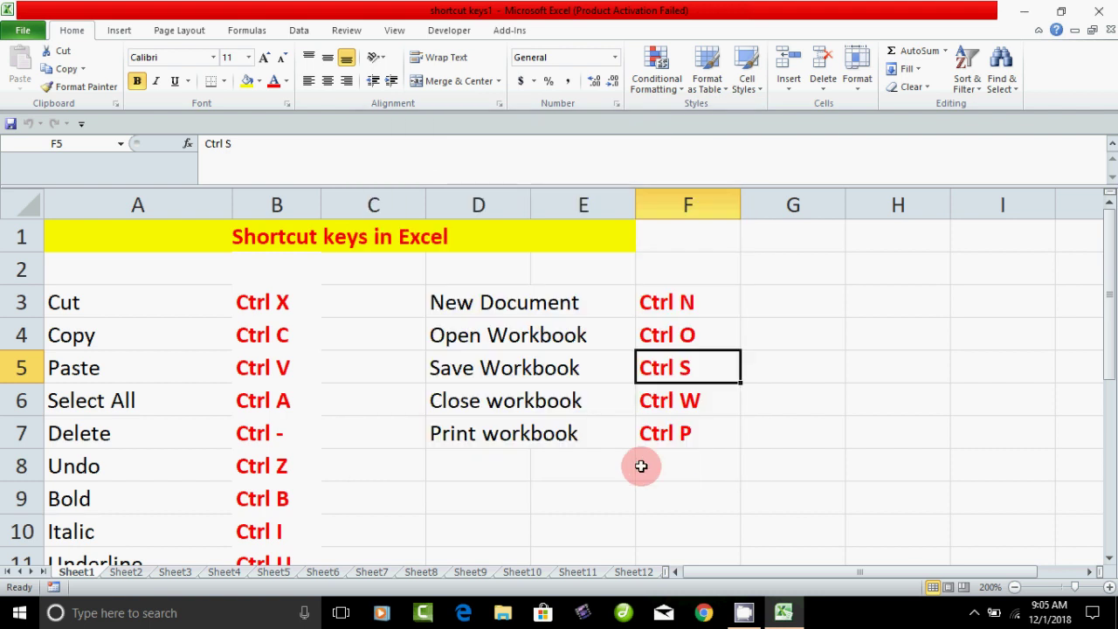
left_click(499, 434)
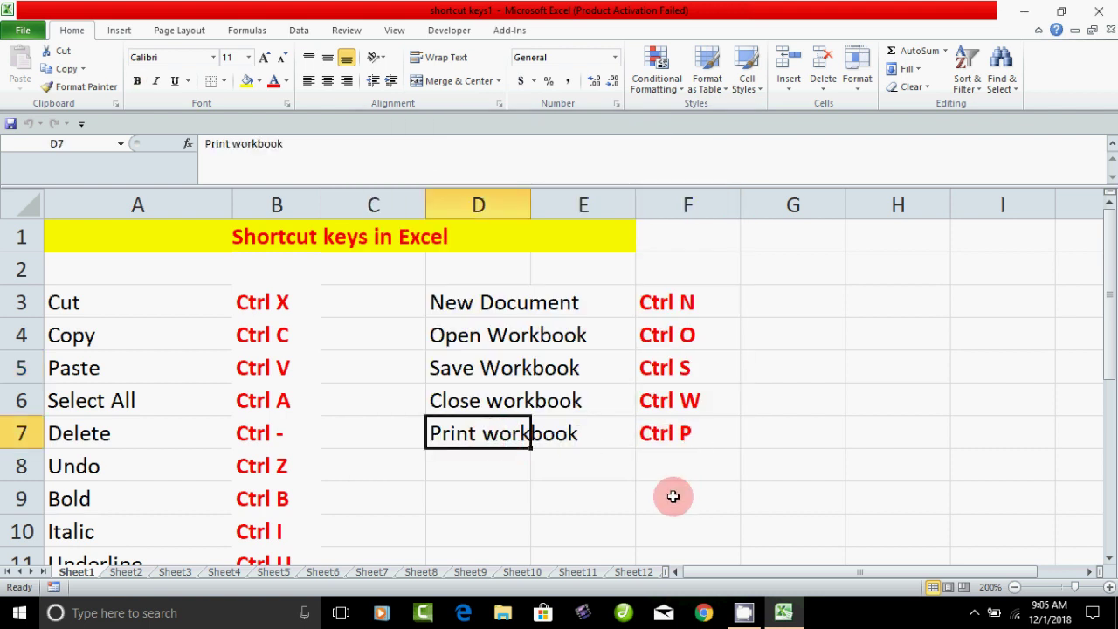
key("ctrl+p")
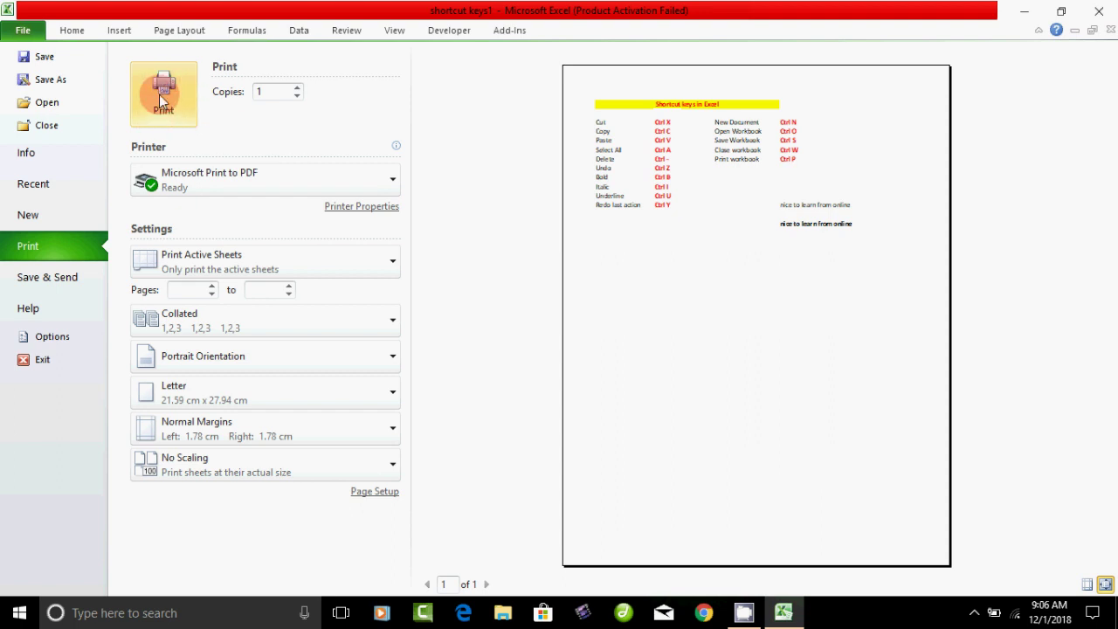
double_click(264, 90)
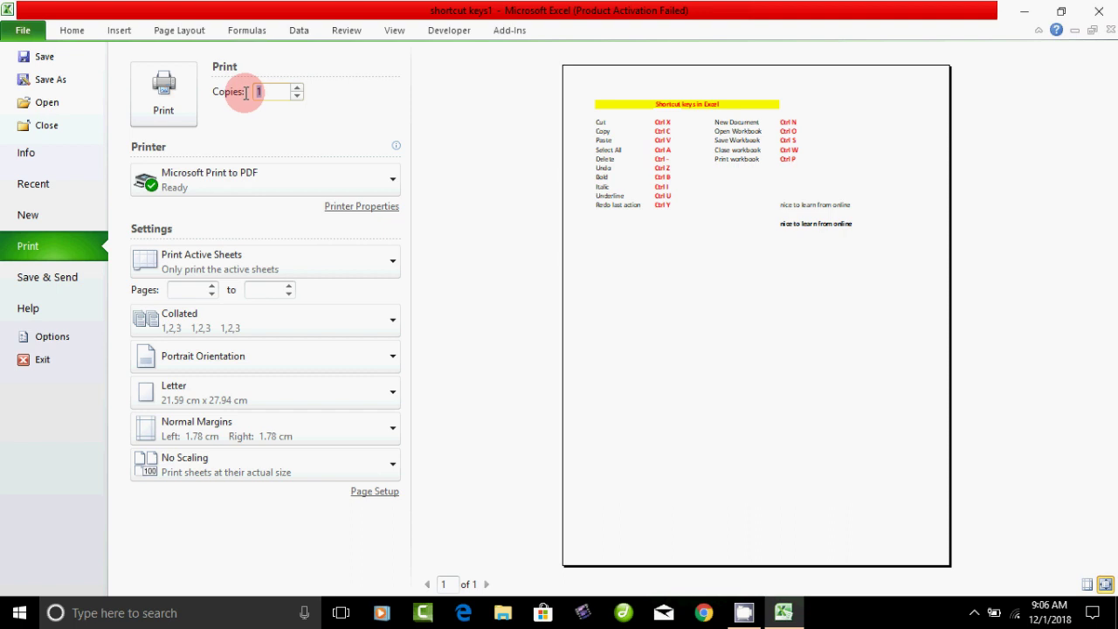
type("10")
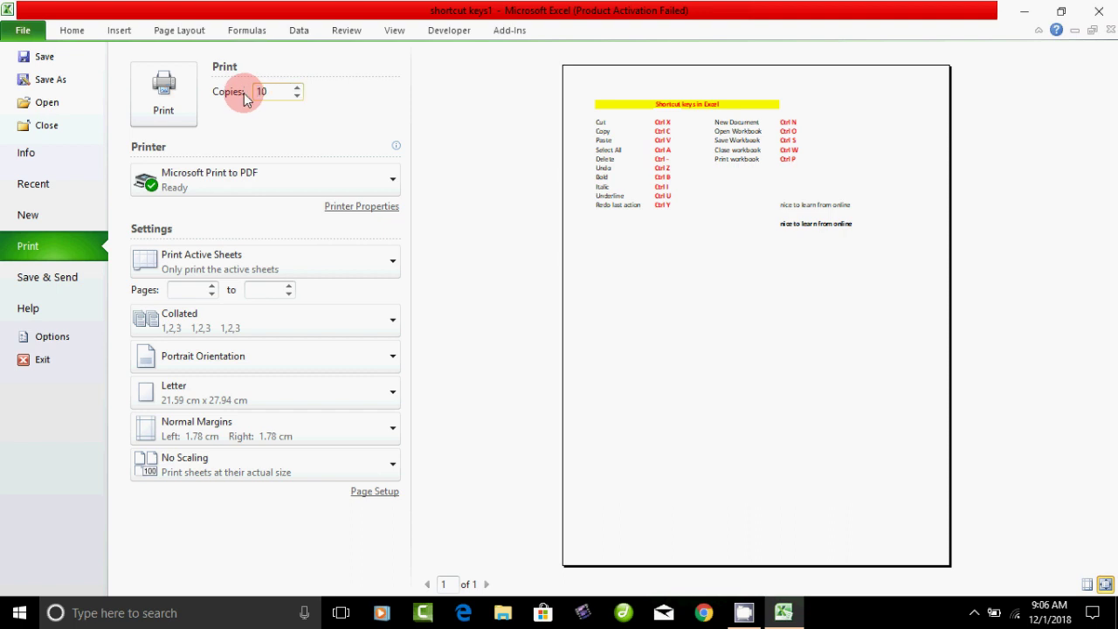